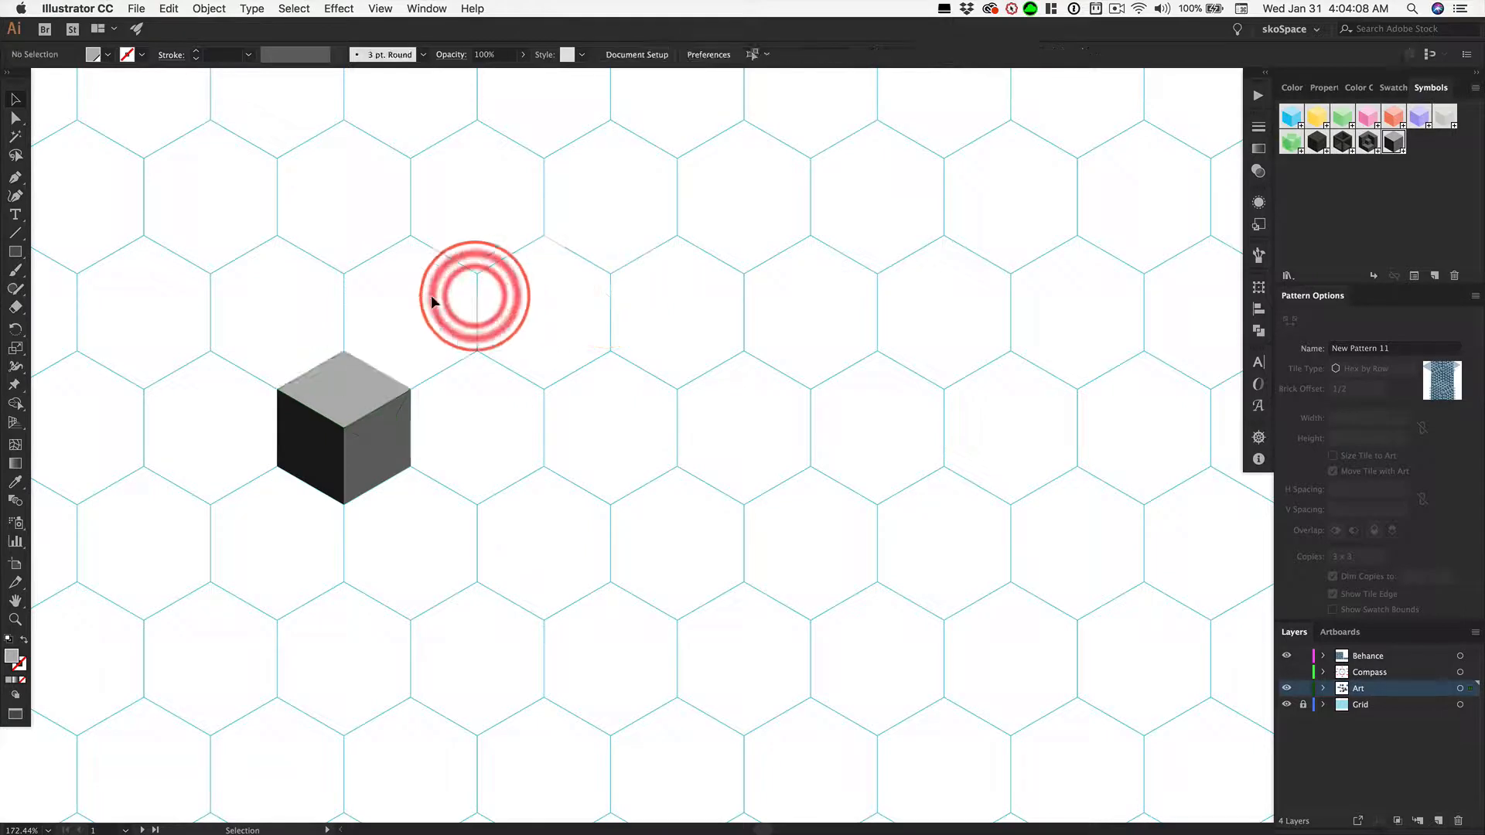
Group the three faces of the isometric cube.
{"action": "left_click_drag", "start_coordinate": [216, 314], "coordinate": [494, 467]}
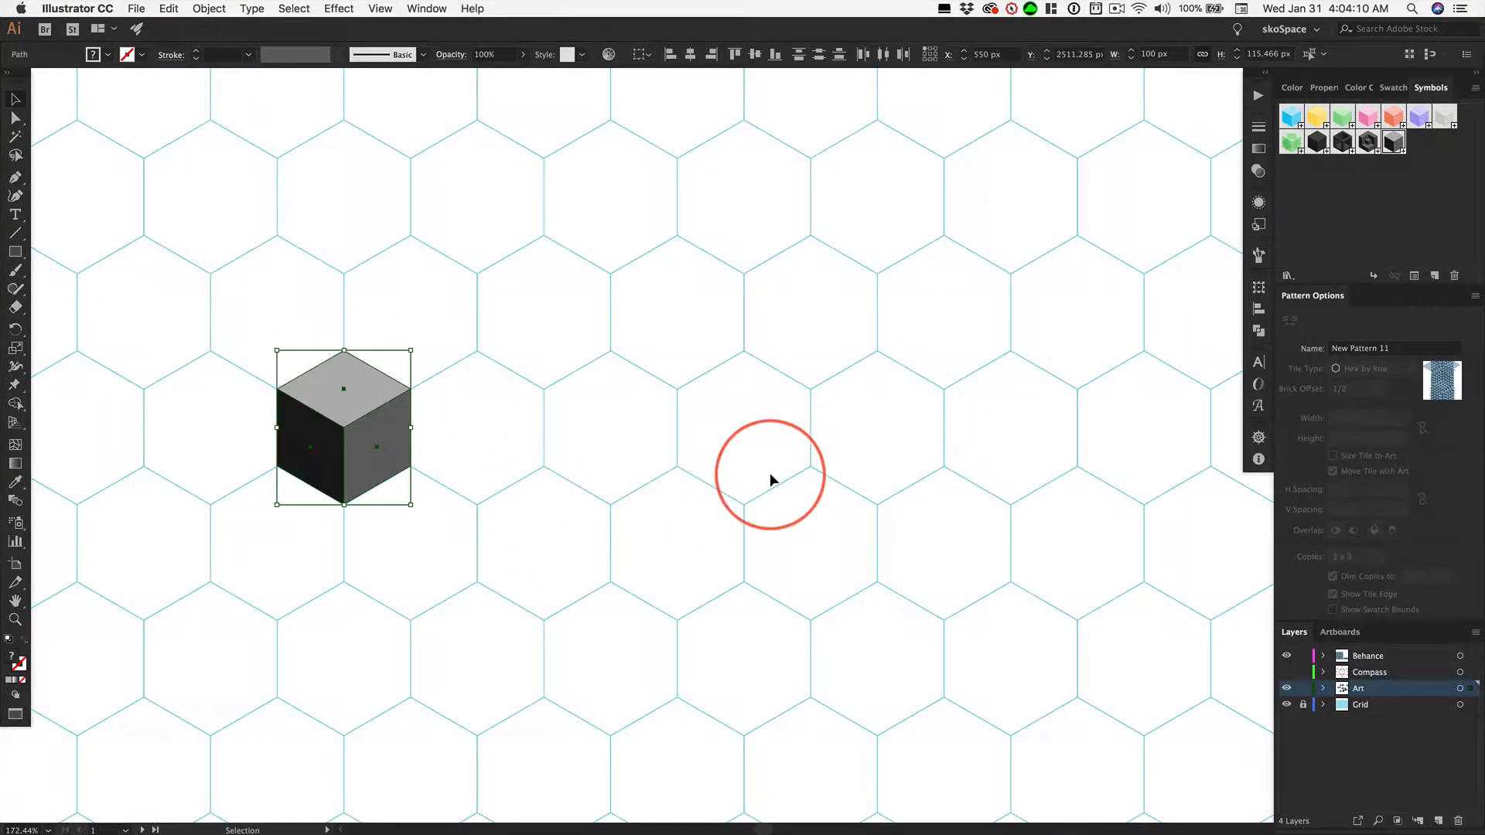
{"action": "key", "text": "super+g"}
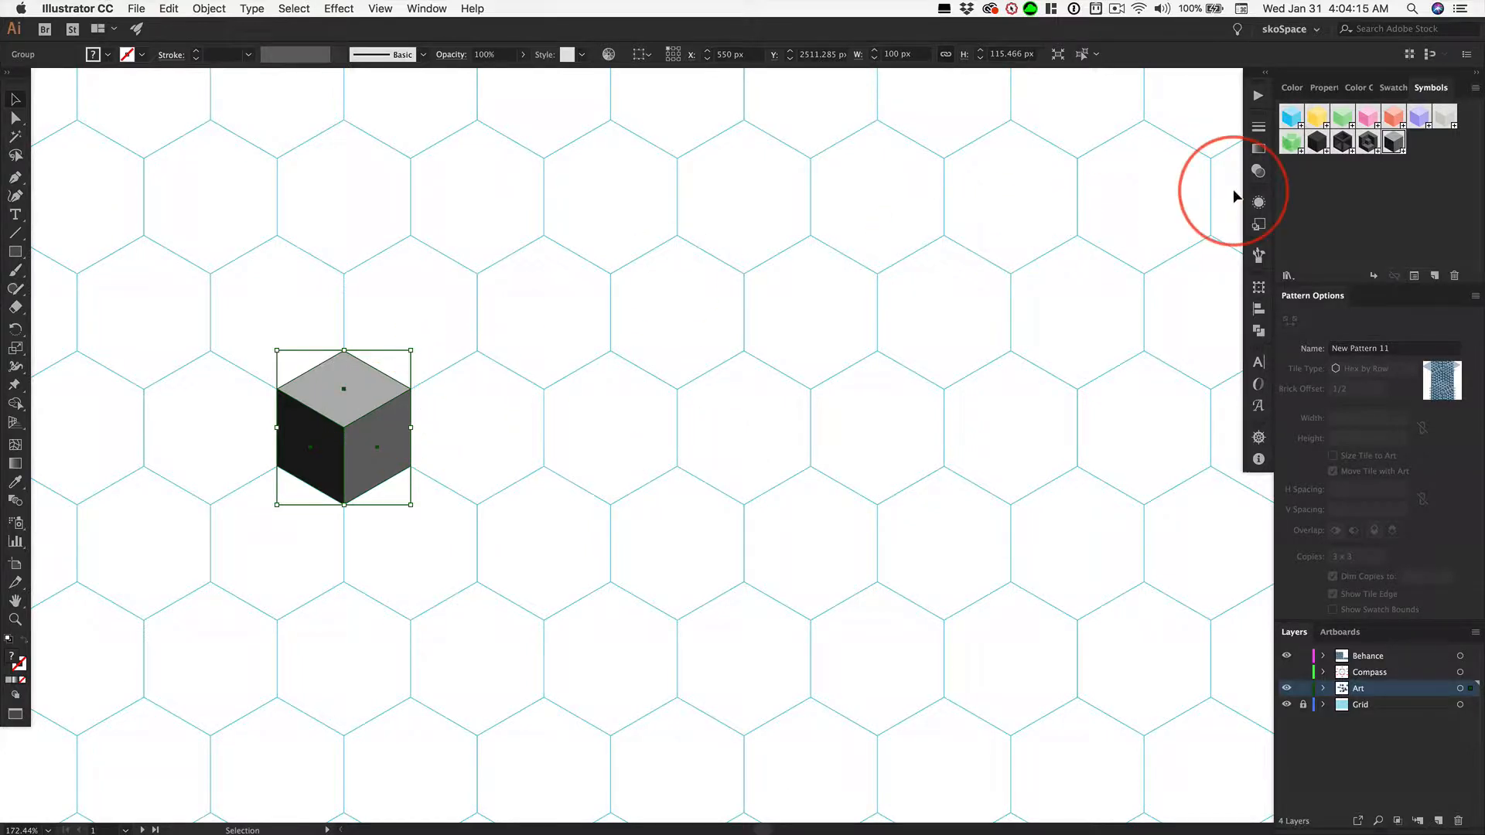
Reorder the action sets so NewMoves precedes IsoMagic02, and shorten the button-mode list to the six angle actions from 90 to 210.
{"action": "left_click", "coordinate": [1258, 95]}
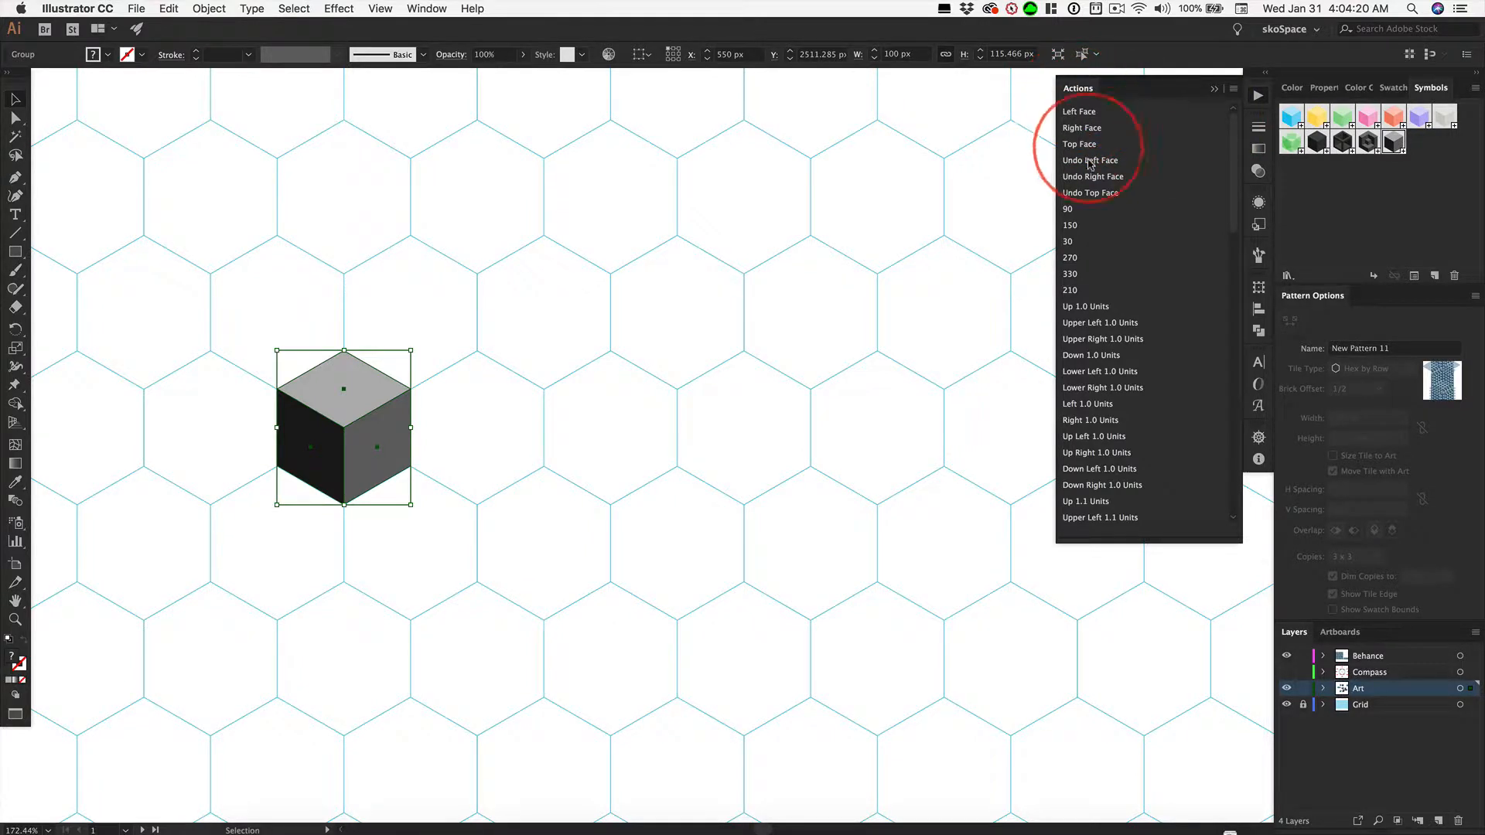
{"action": "left_click", "coordinate": [1232, 89]}
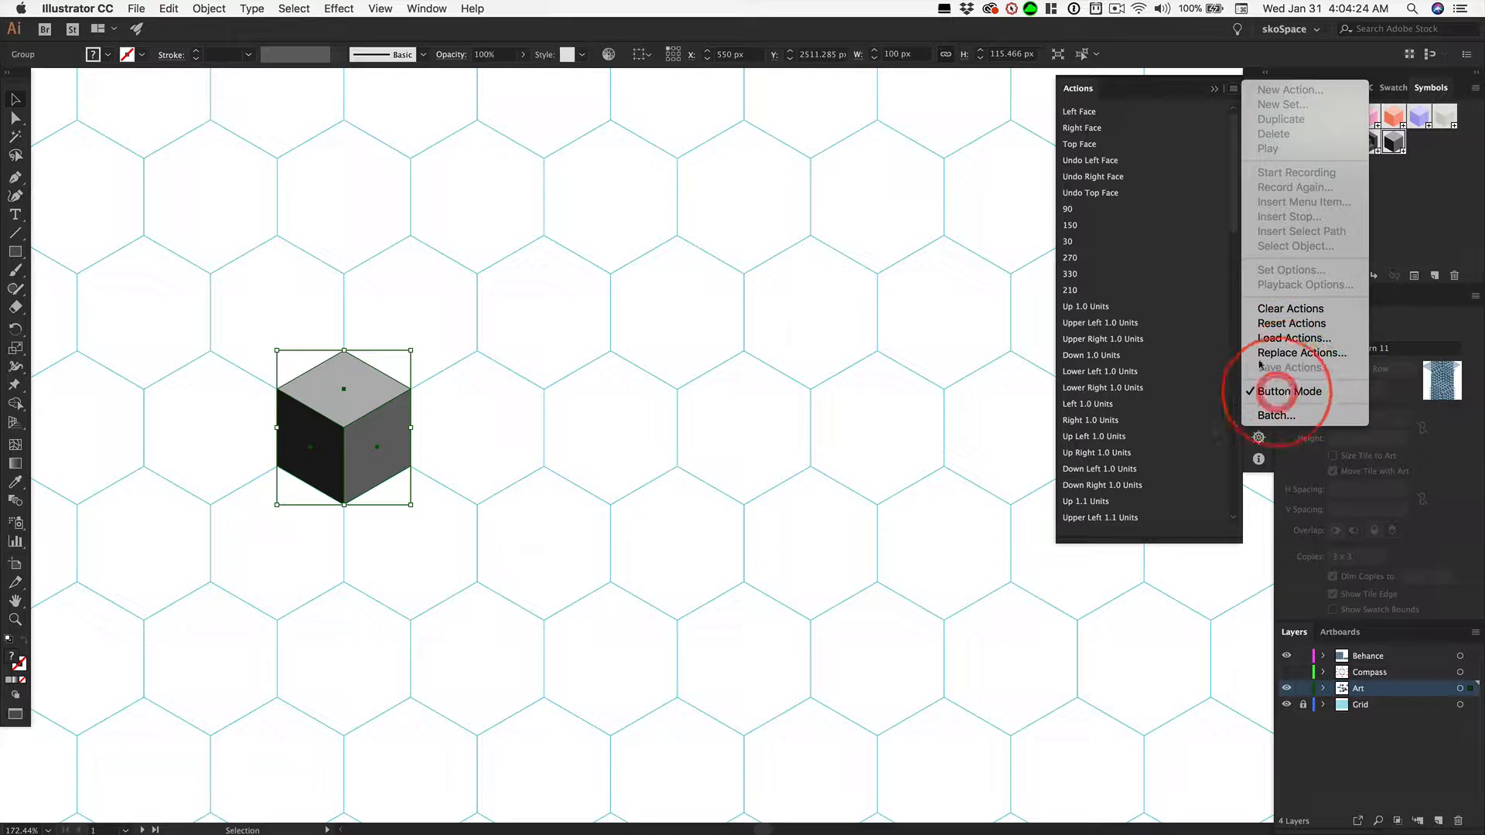
{"action": "left_click", "coordinate": [1287, 391]}
{"action": "left_click_drag", "start_coordinate": [1117, 113], "coordinate": [1128, 127]}
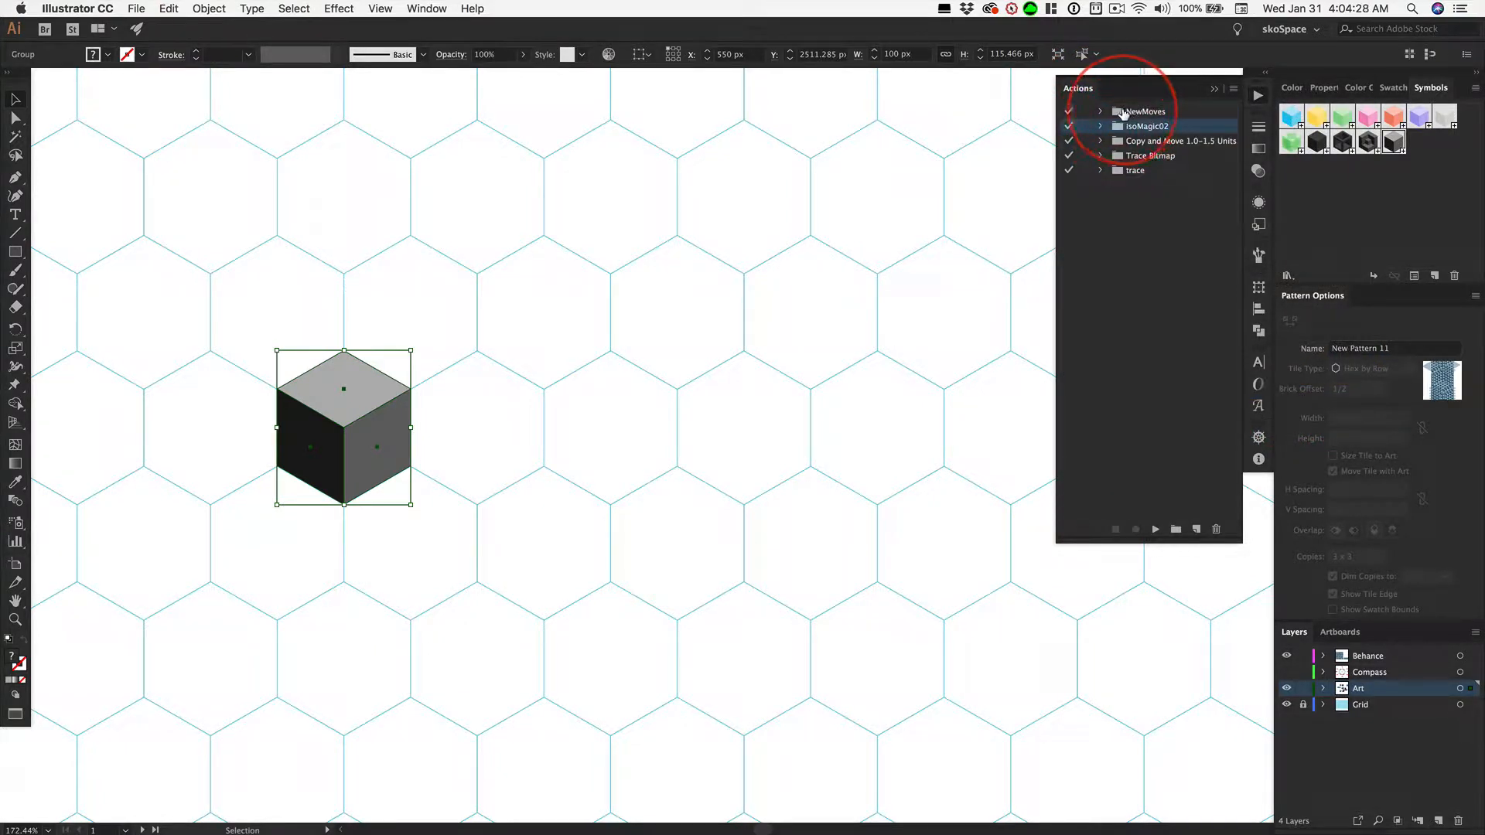
{"action": "left_click", "coordinate": [1233, 89]}
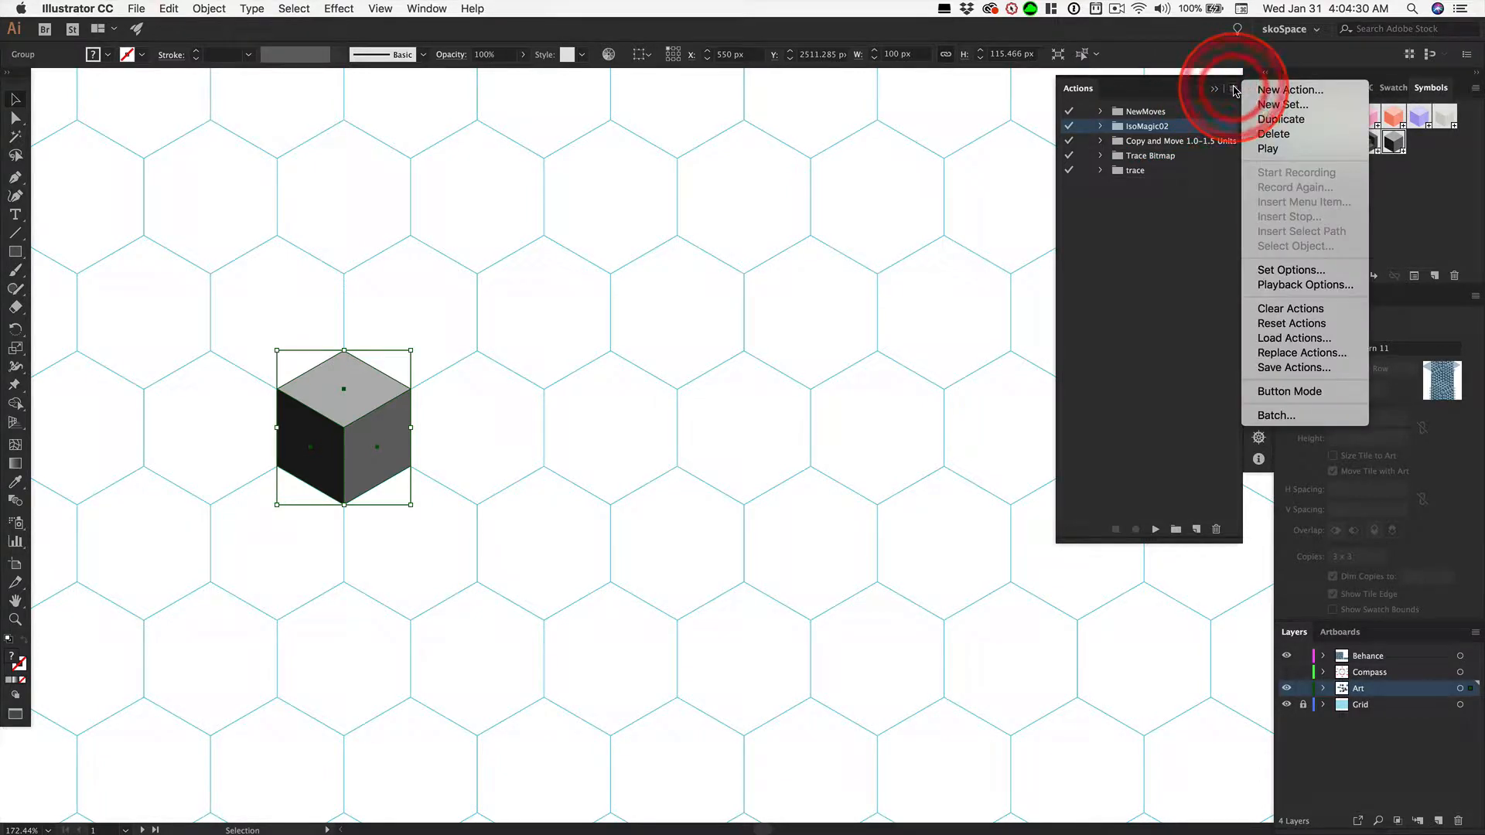
{"action": "left_click", "coordinate": [1296, 392]}
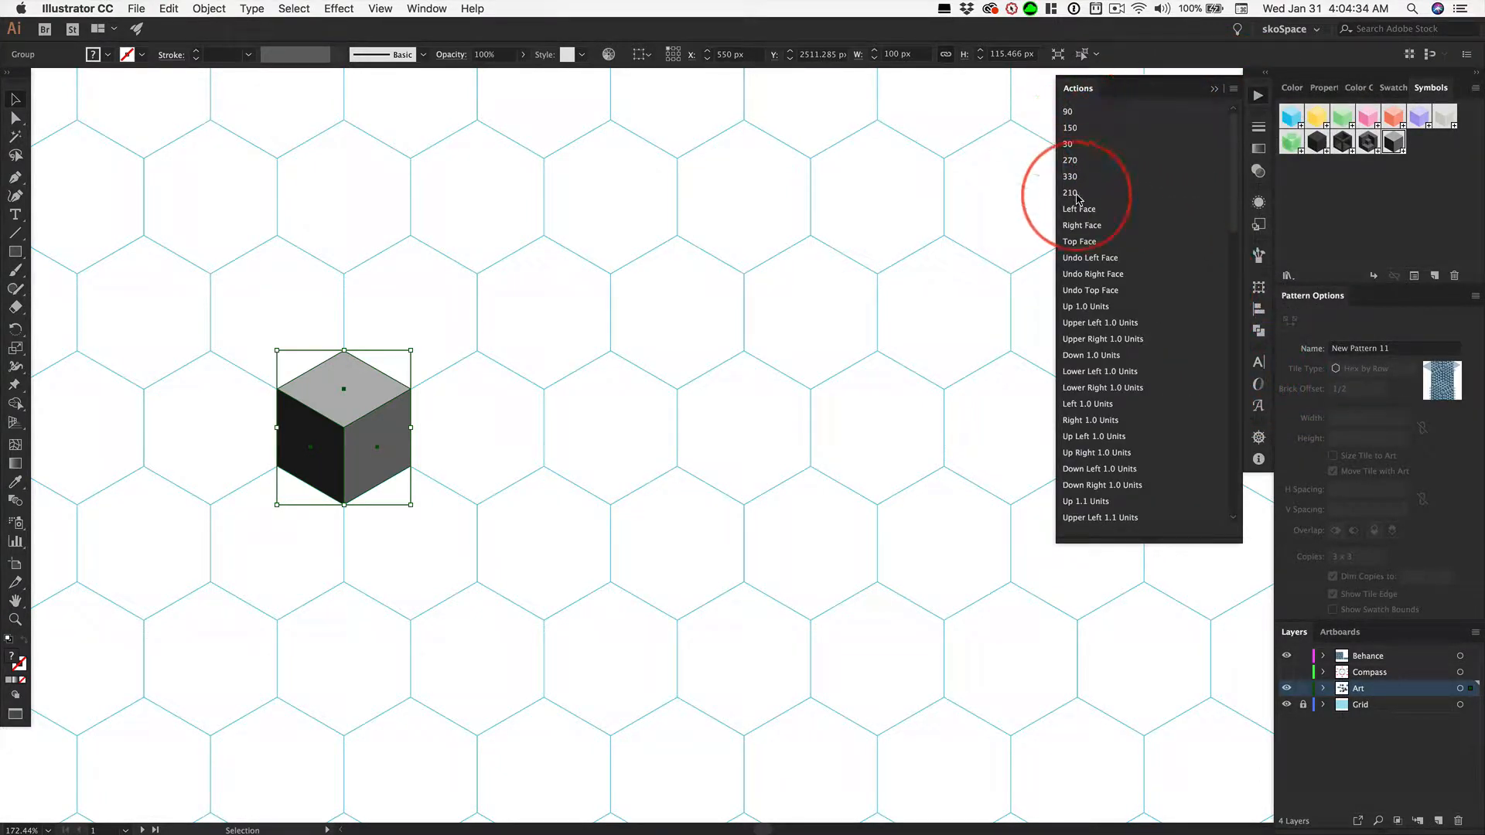
{"action": "left_click_drag", "start_coordinate": [1145, 537], "coordinate": [1154, 220]}
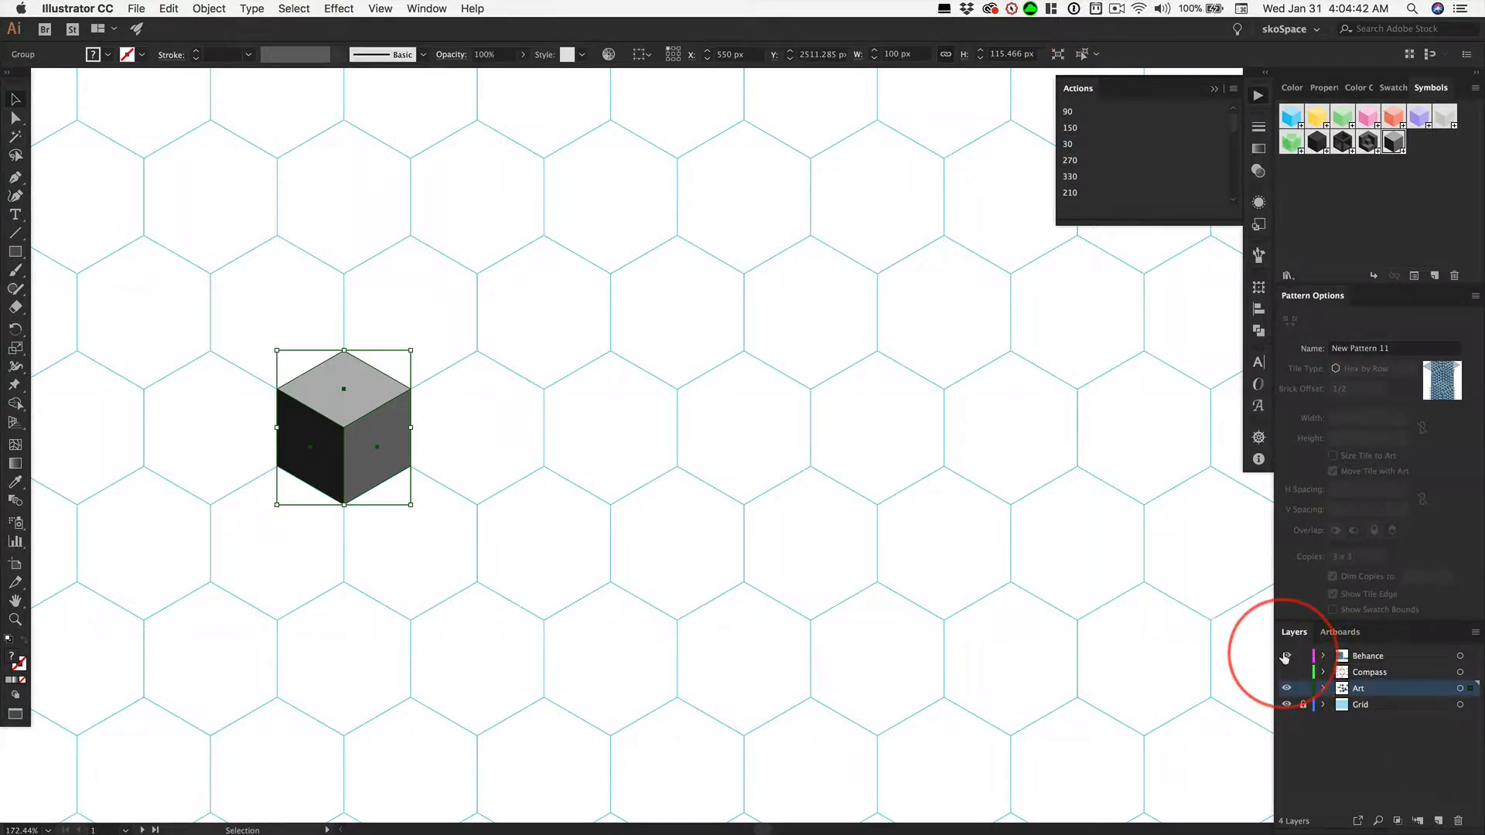
Display the Compass layer in place of Art to examine the hexagon's direction angles, and bring the Art layer back.
{"action": "left_click", "coordinate": [1286, 672]}
{"action": "left_click", "coordinate": [1286, 687]}
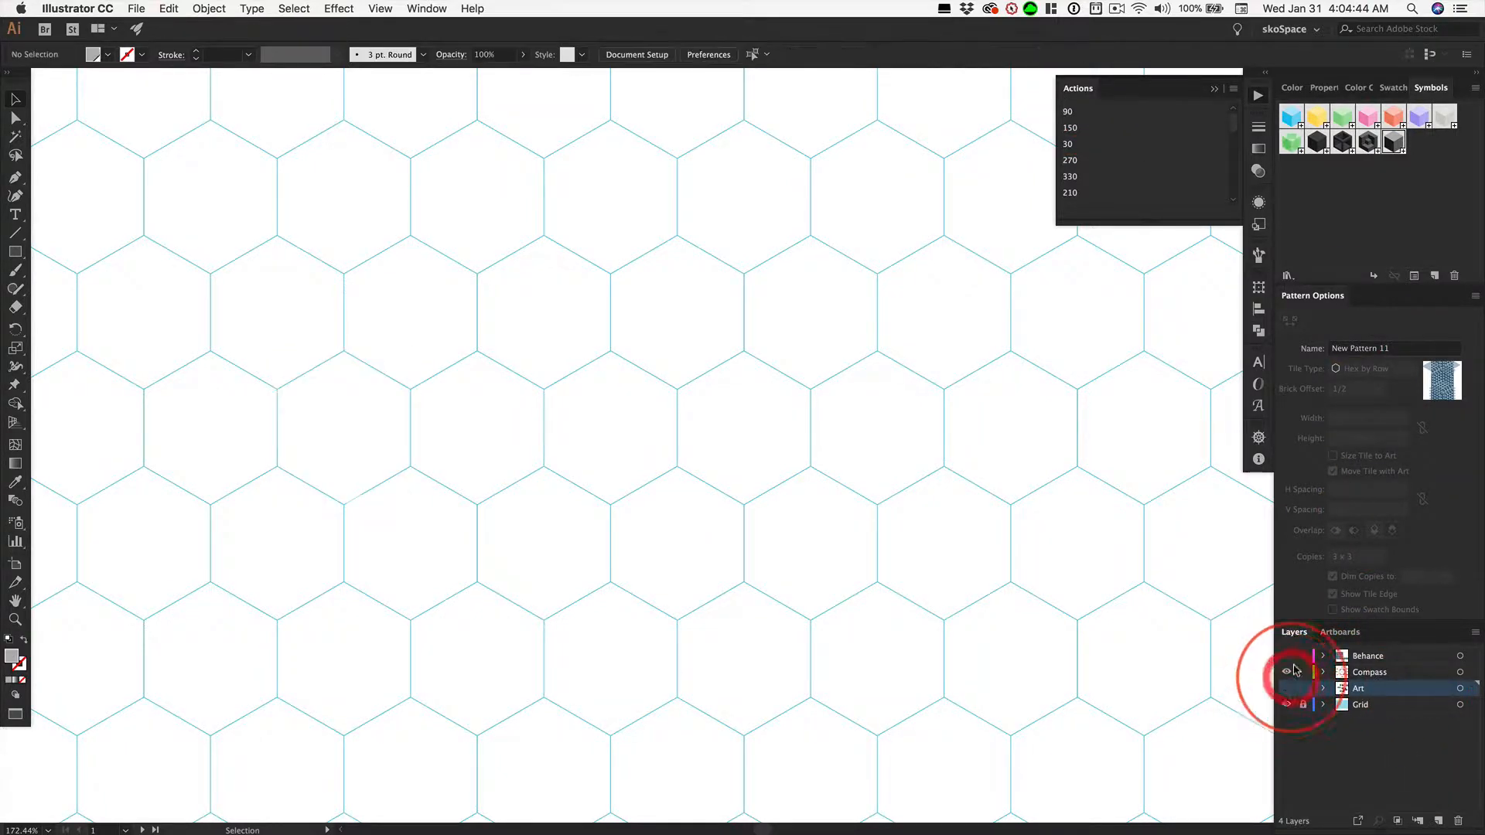
{"action": "key", "text": "super+0"}
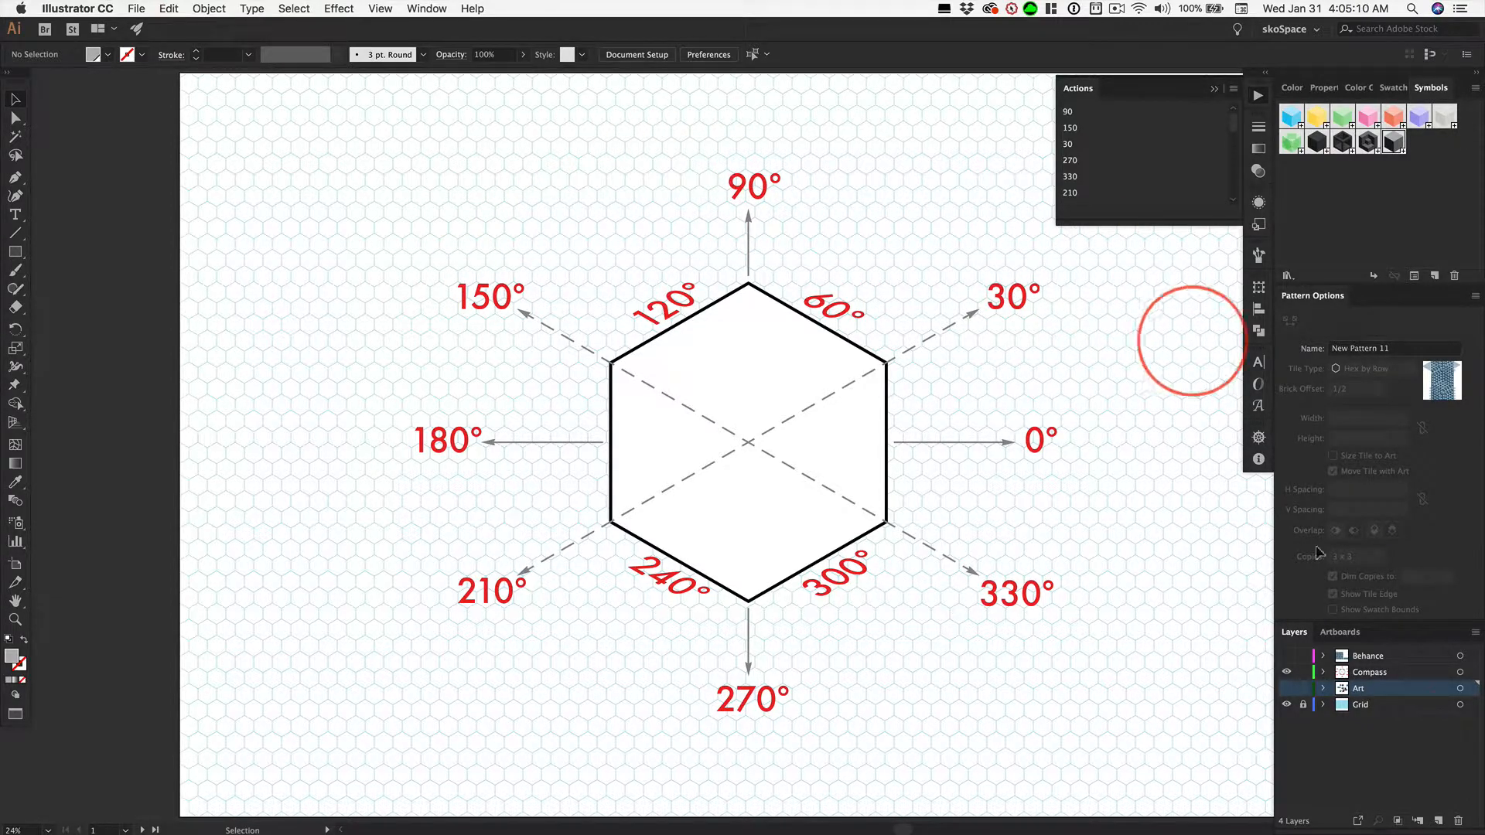
{"action": "left_click", "coordinate": [1285, 688]}
{"action": "left_click", "coordinate": [1286, 672]}
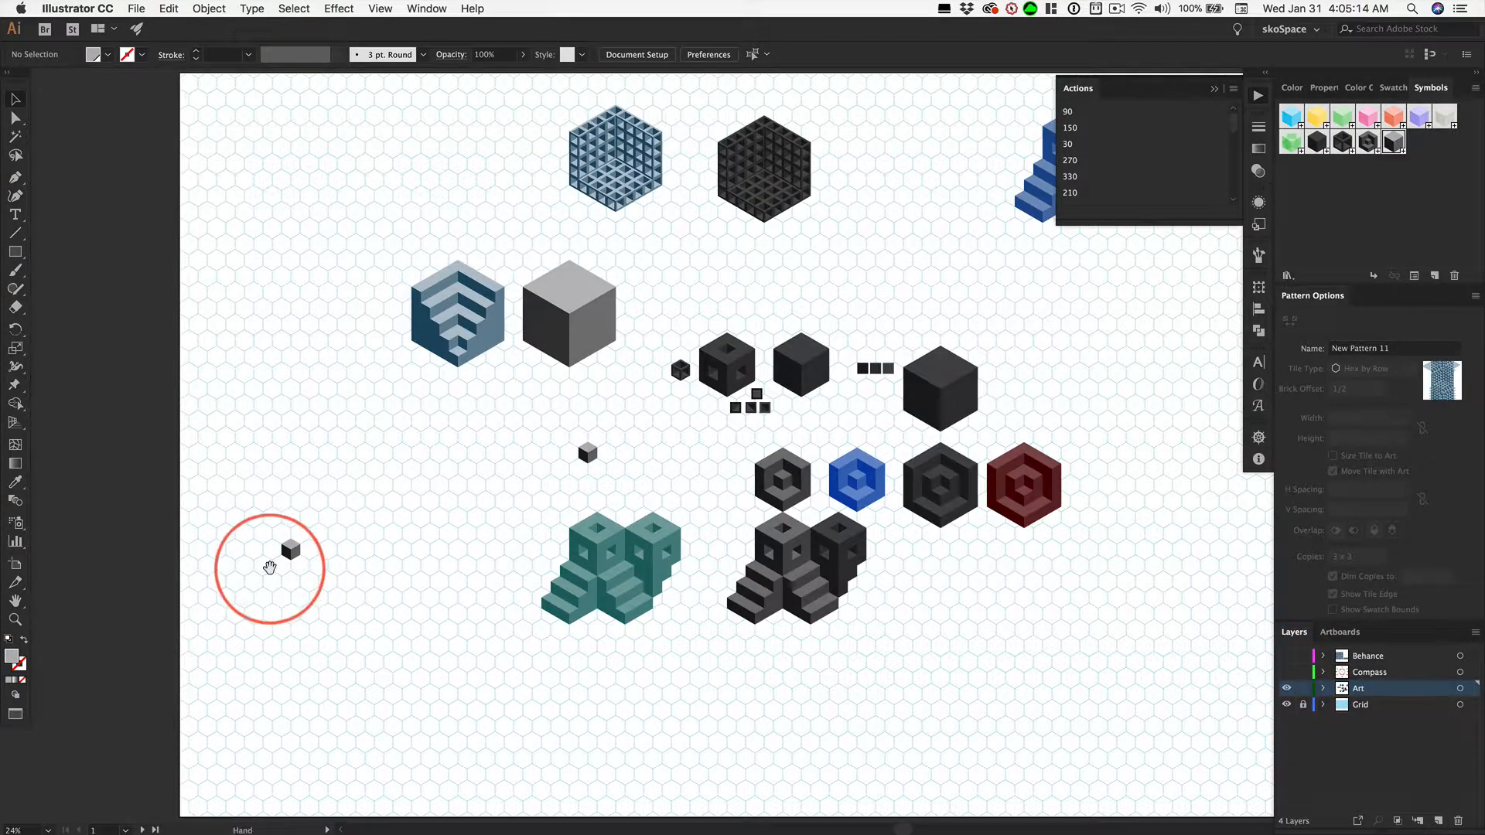
Build a vertical column of three cubes from the grouped cube by running the 90 action on it twice.
{"action": "key", "text": "super+space"}
{"action": "left_click_drag", "start_coordinate": [291, 570], "coordinate": [522, 590]}
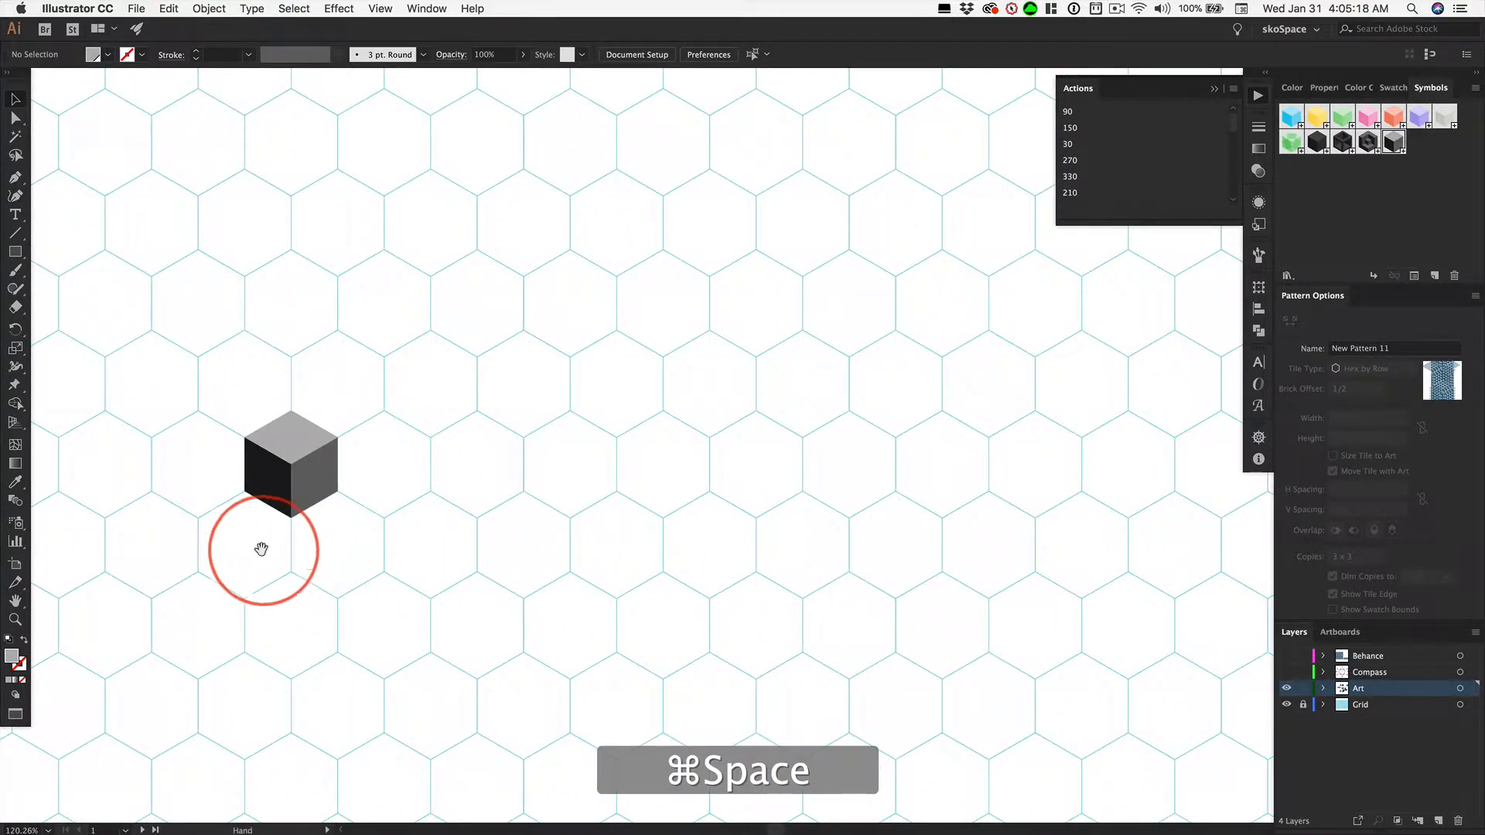
{"action": "left_click_drag", "start_coordinate": [262, 550], "coordinate": [620, 613]}
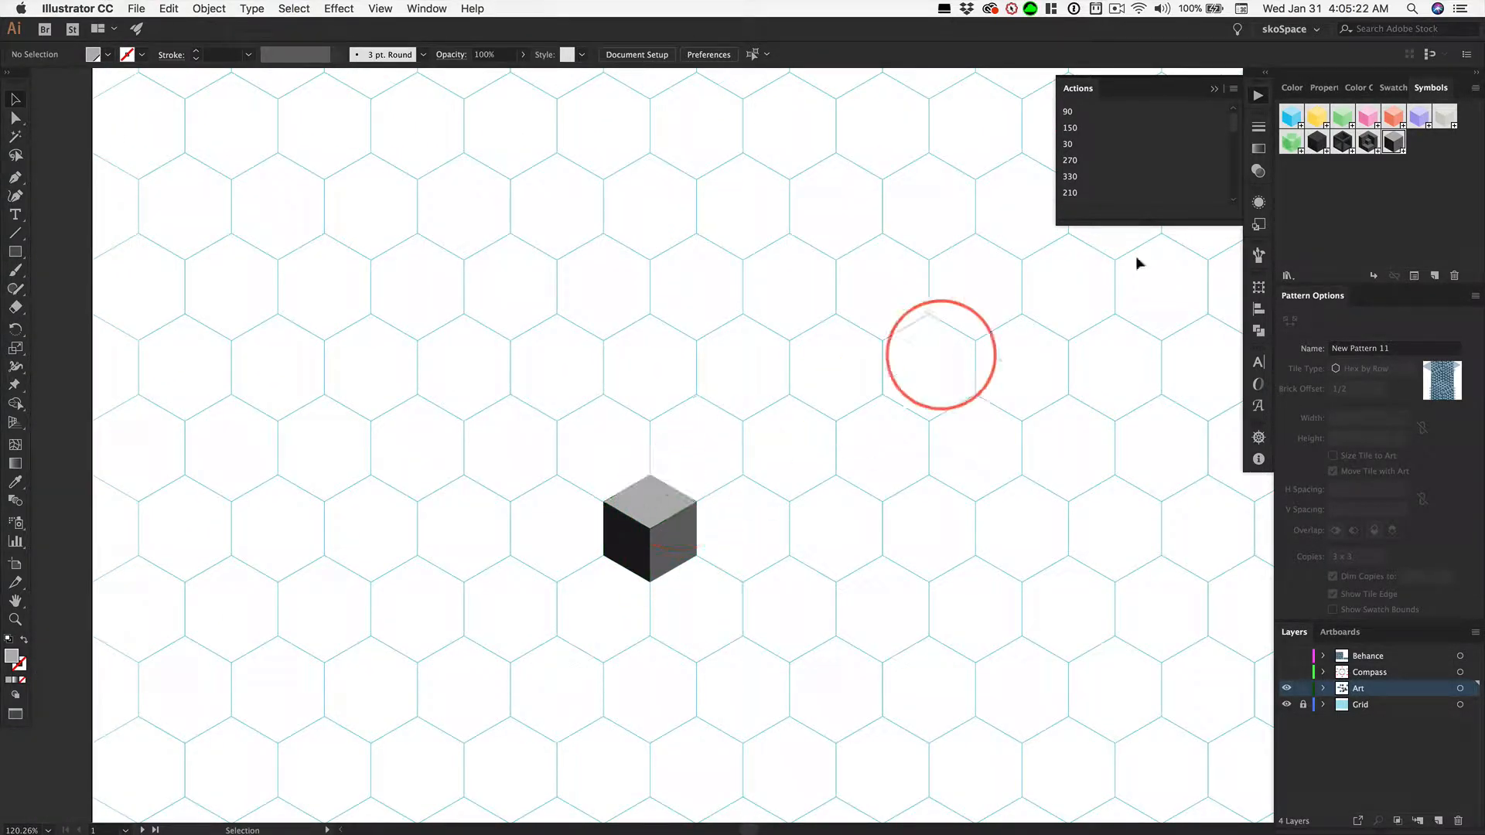
{"action": "left_click", "coordinate": [1070, 114]}
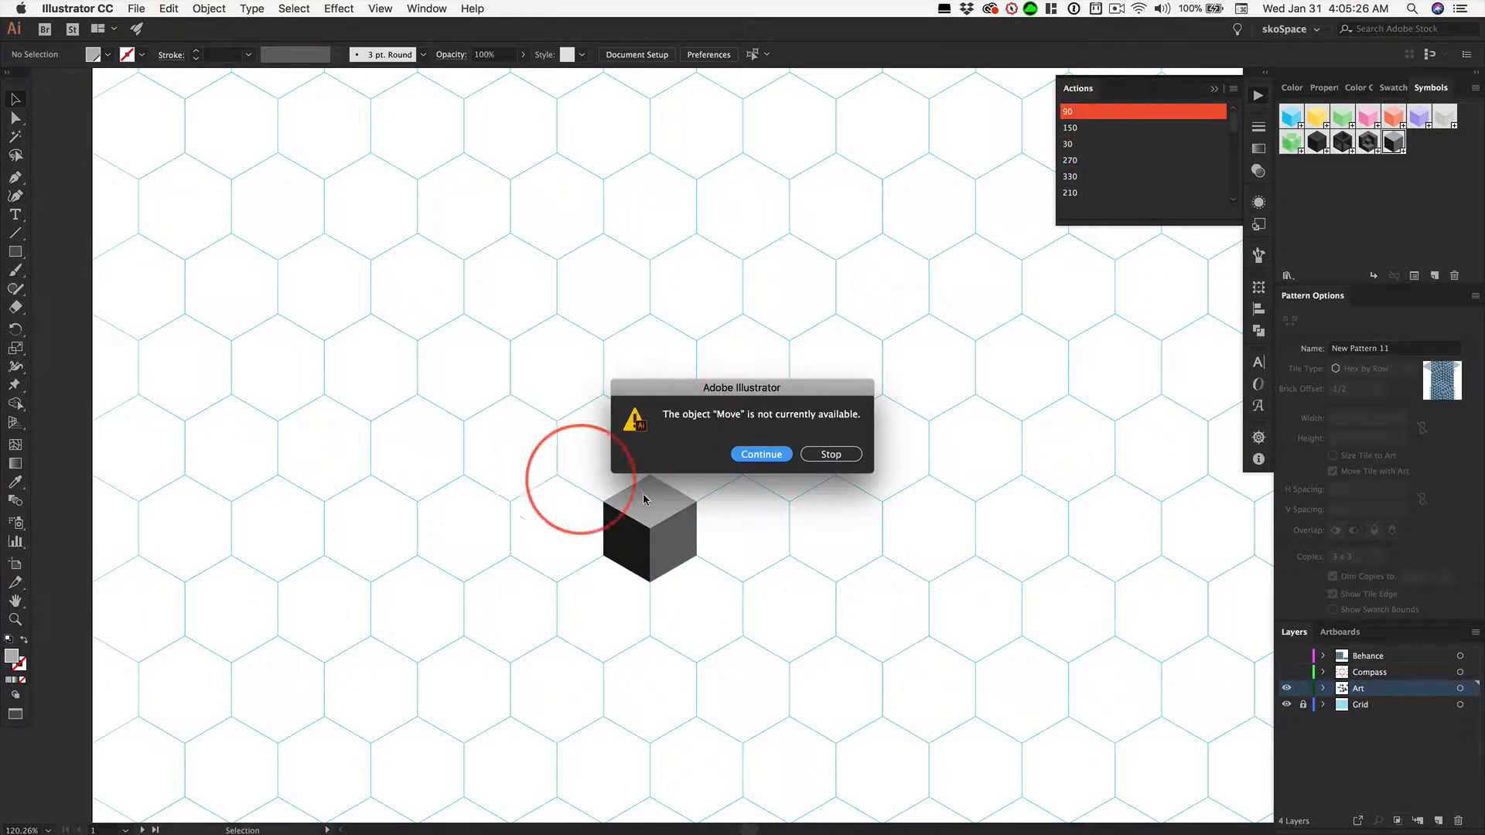
{"action": "left_click", "coordinate": [828, 455]}
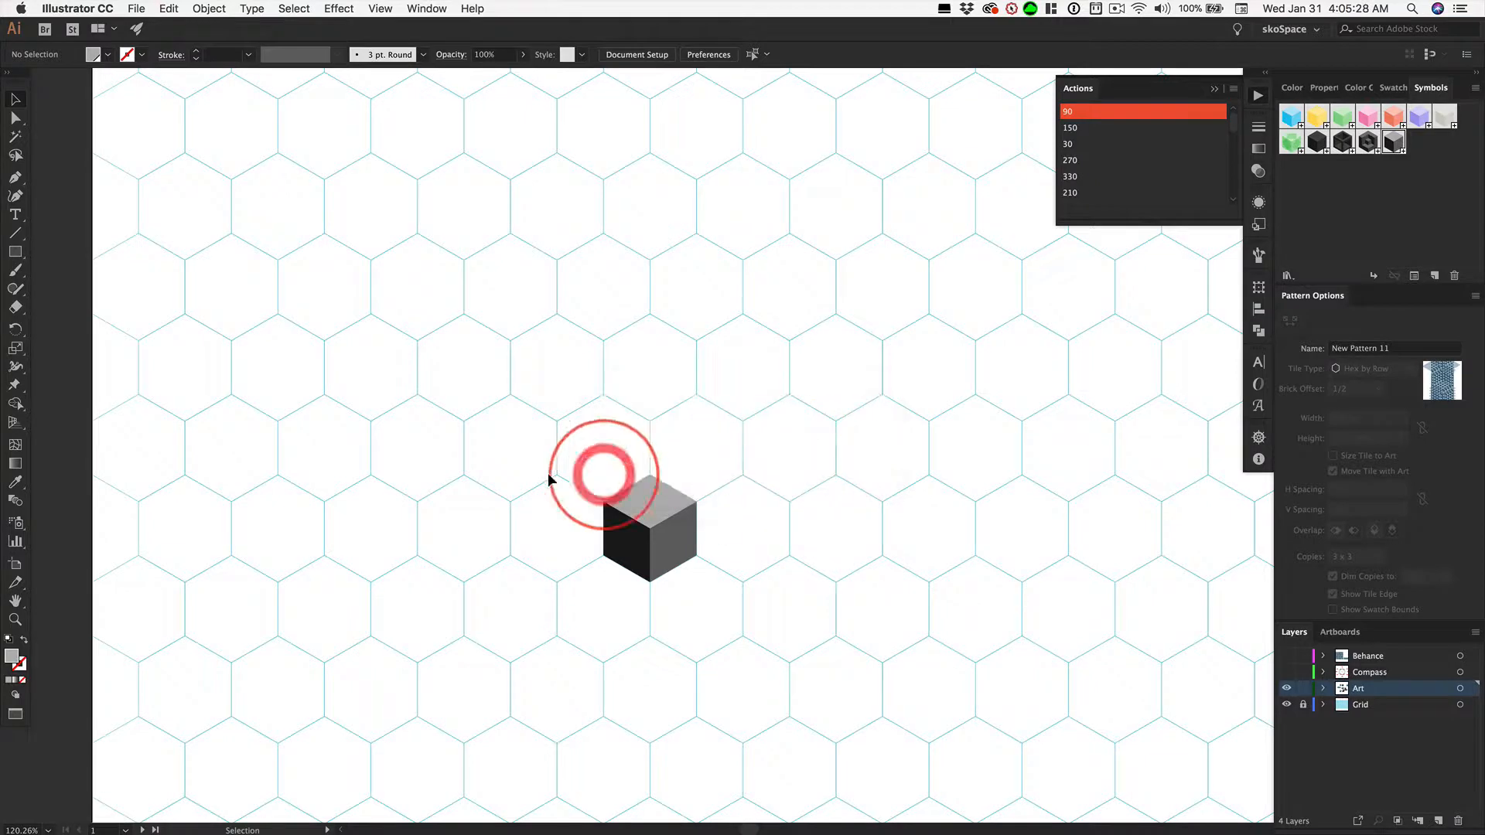
{"action": "left_click_drag", "start_coordinate": [547, 458], "coordinate": [788, 536]}
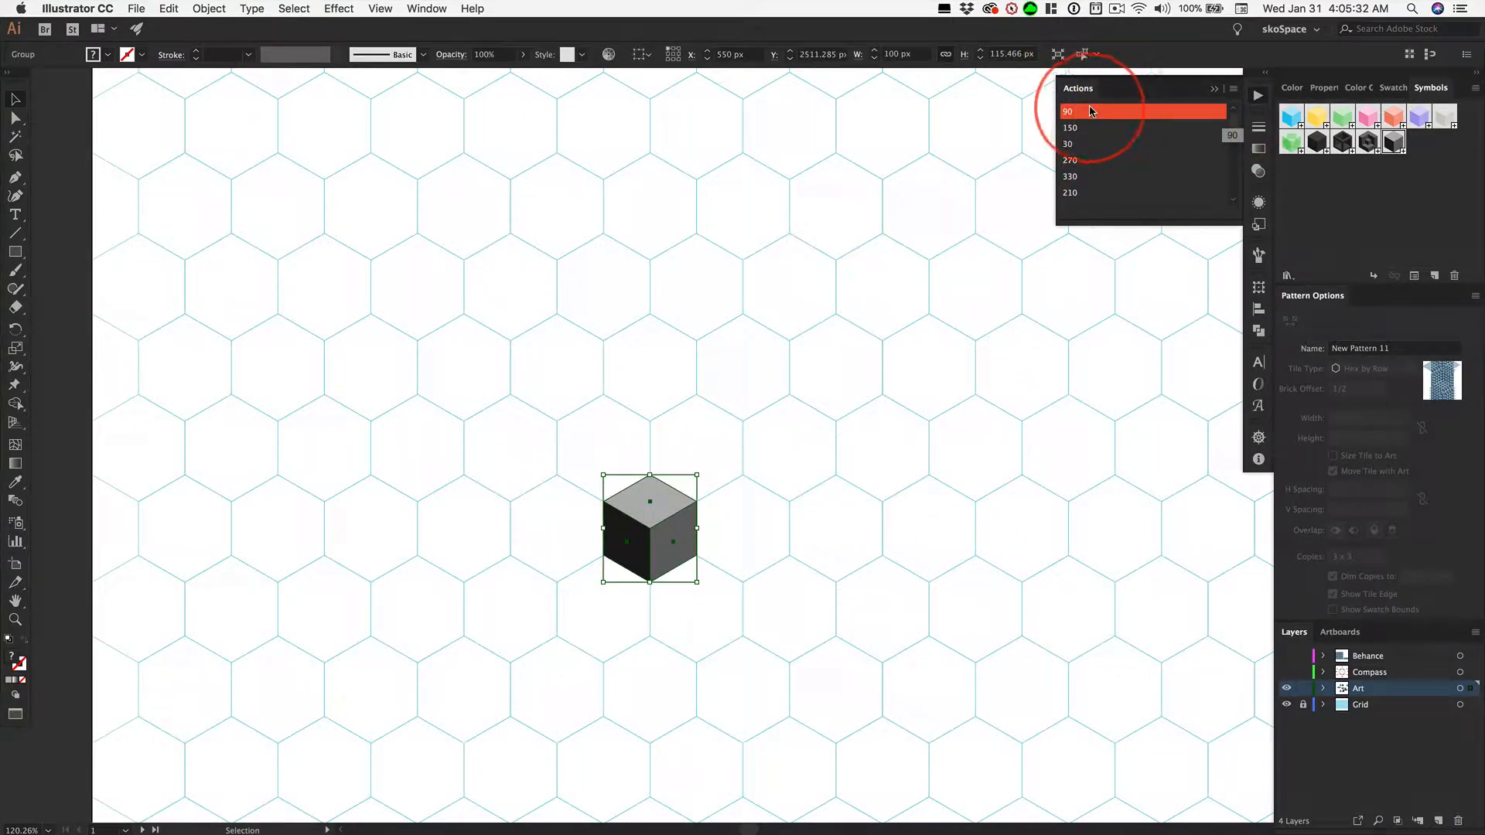
{"action": "left_click", "coordinate": [1091, 111]}
{"action": "left_click", "coordinate": [1091, 112]}
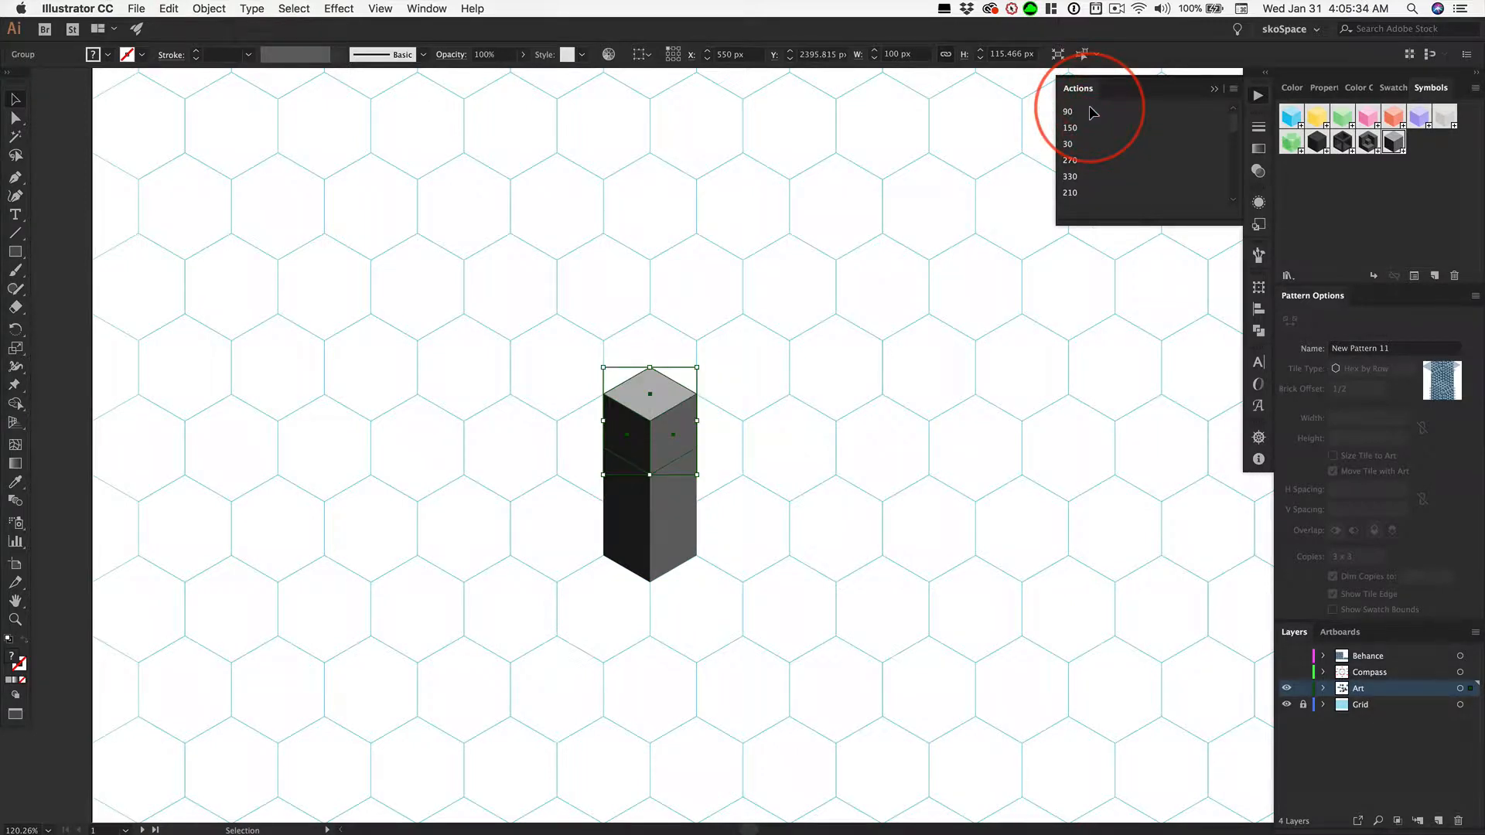
Extend the whole column into a wall three cubes wide by running the 150 action on it twice.
{"action": "left_click", "coordinate": [705, 288]}
{"action": "left_click_drag", "start_coordinate": [519, 296], "coordinate": [722, 637]}
{"action": "left_click", "coordinate": [634, 531]}
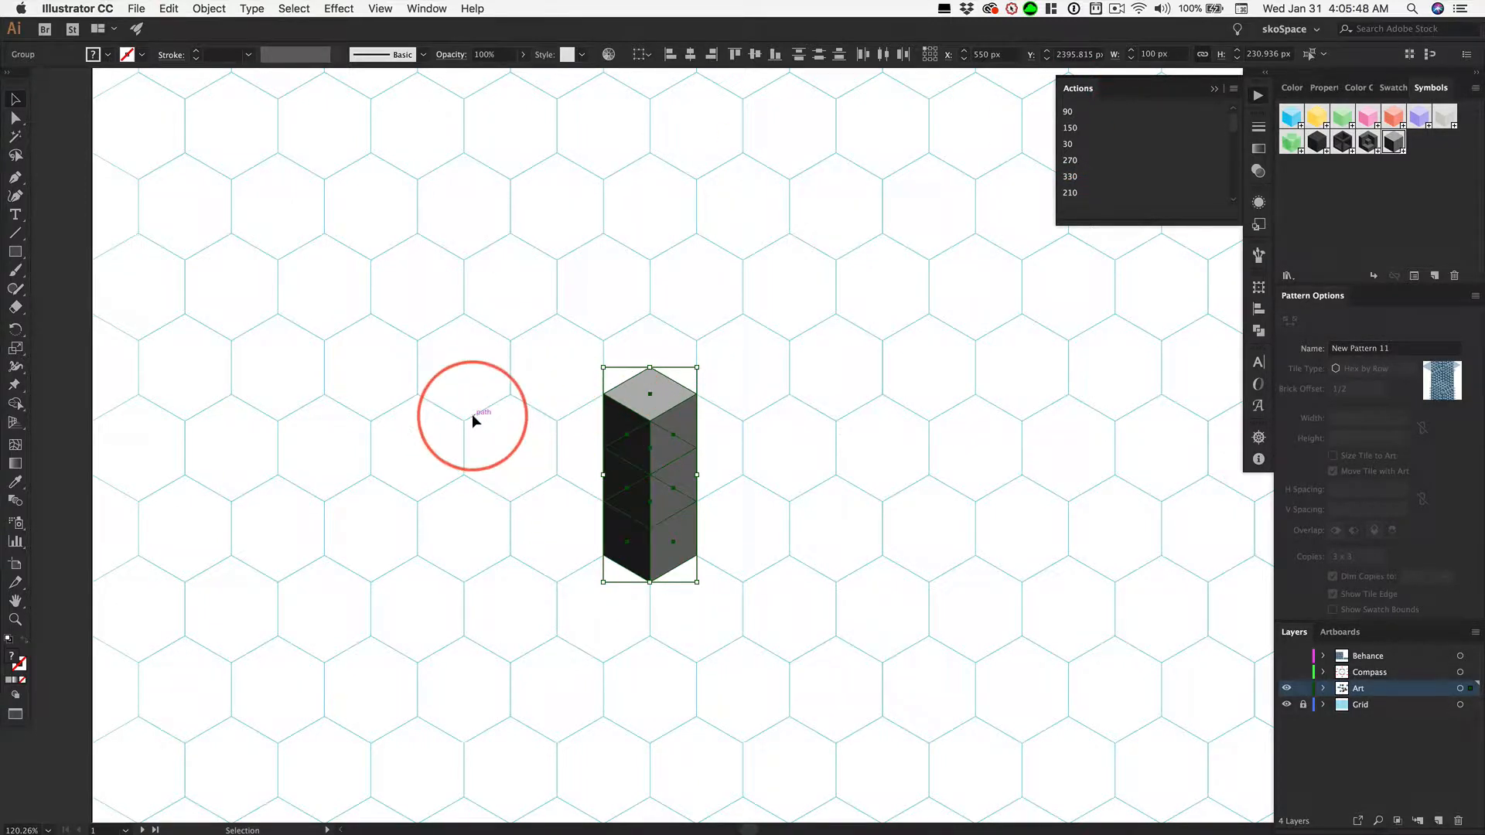
{"action": "left_click", "coordinate": [1070, 129]}
{"action": "left_click", "coordinate": [1070, 129]}
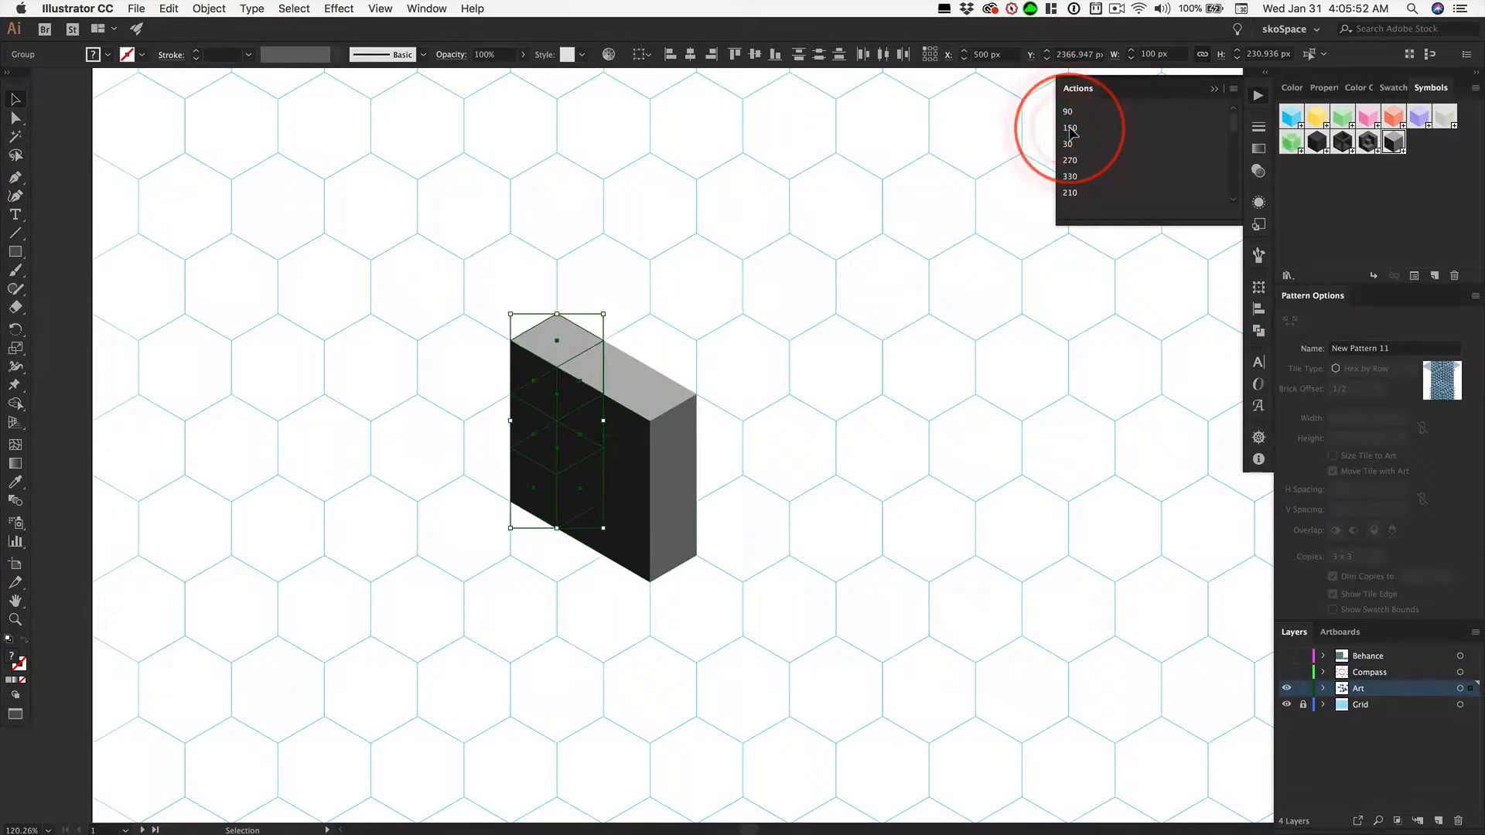
Turn the whole wall into a 3 × 3 × 3 block by running the 30 action on it twice, and deselect it.
{"action": "left_click_drag", "start_coordinate": [600, 370], "coordinate": [839, 615]}
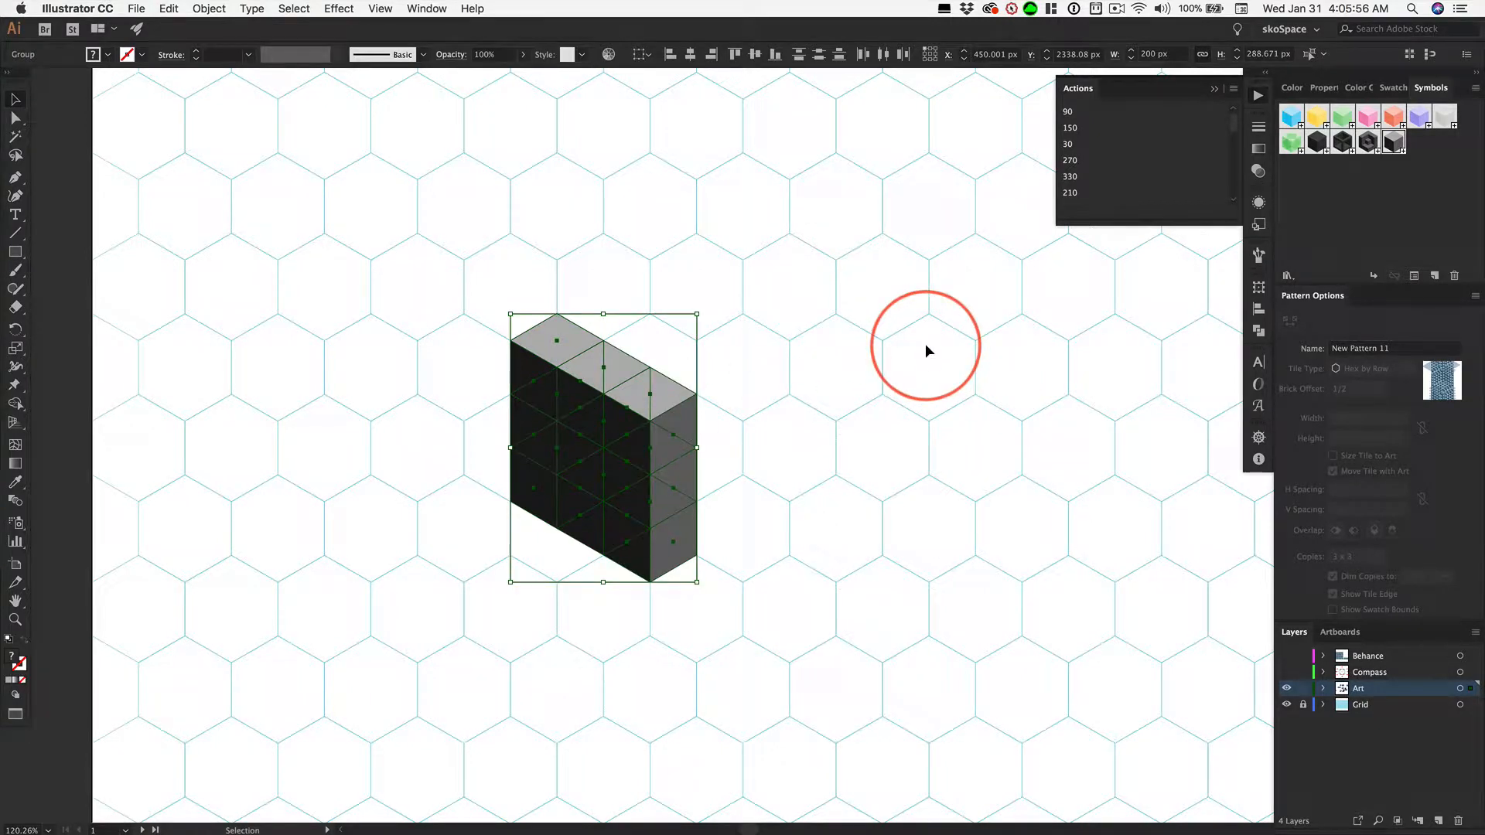
{"action": "left_click", "coordinate": [1070, 145]}
{"action": "left_click", "coordinate": [1070, 145]}
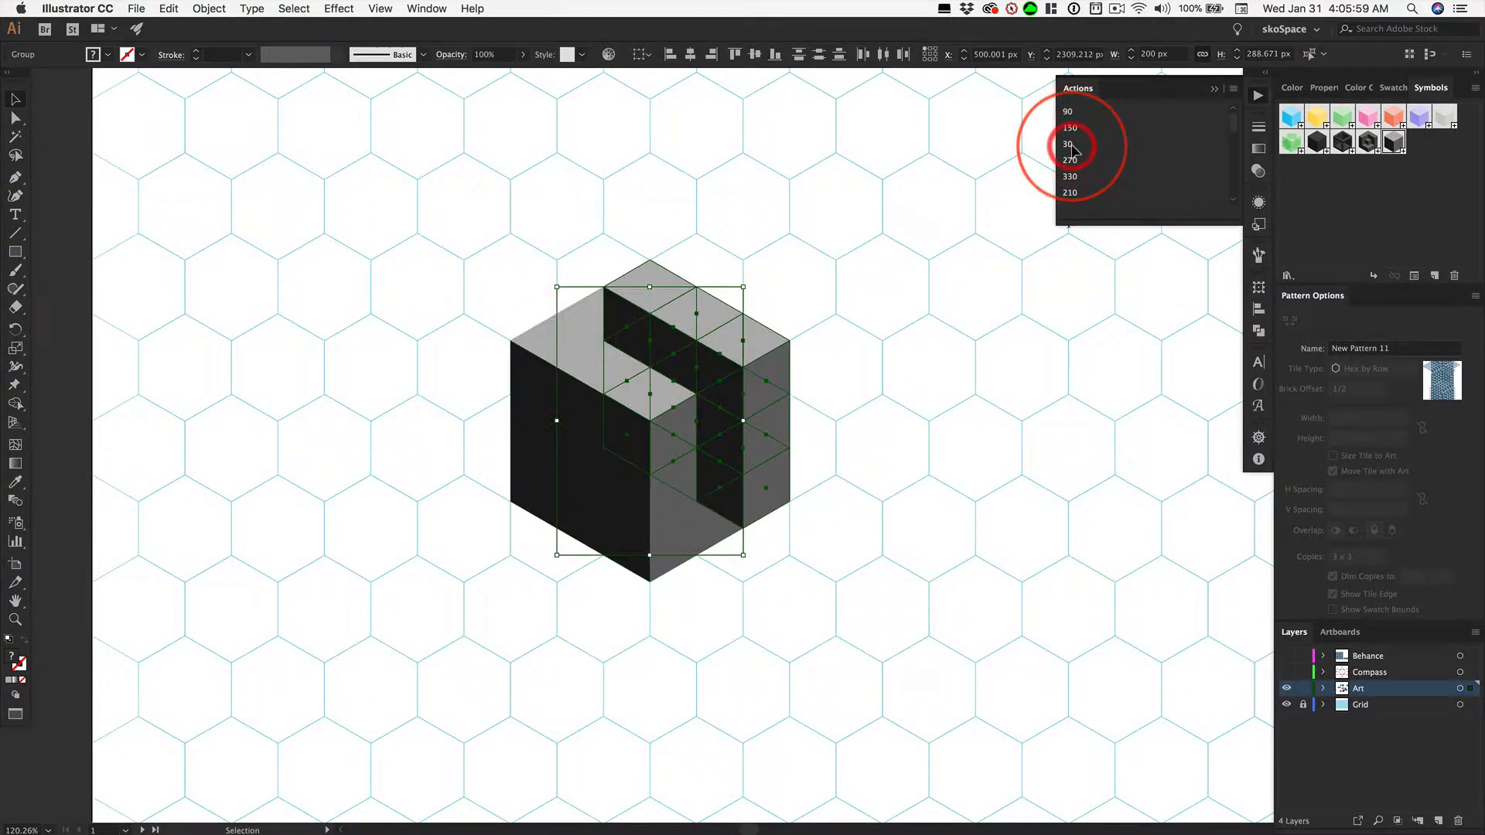
{"action": "left_click", "coordinate": [977, 411]}
Delete the center cube of the block's top layer and the two edge-middle cubes adjoining the front corner cube.
{"action": "key", "text": "super+space"}
{"action": "left_click_drag", "start_coordinate": [672, 421], "coordinate": [784, 417]}
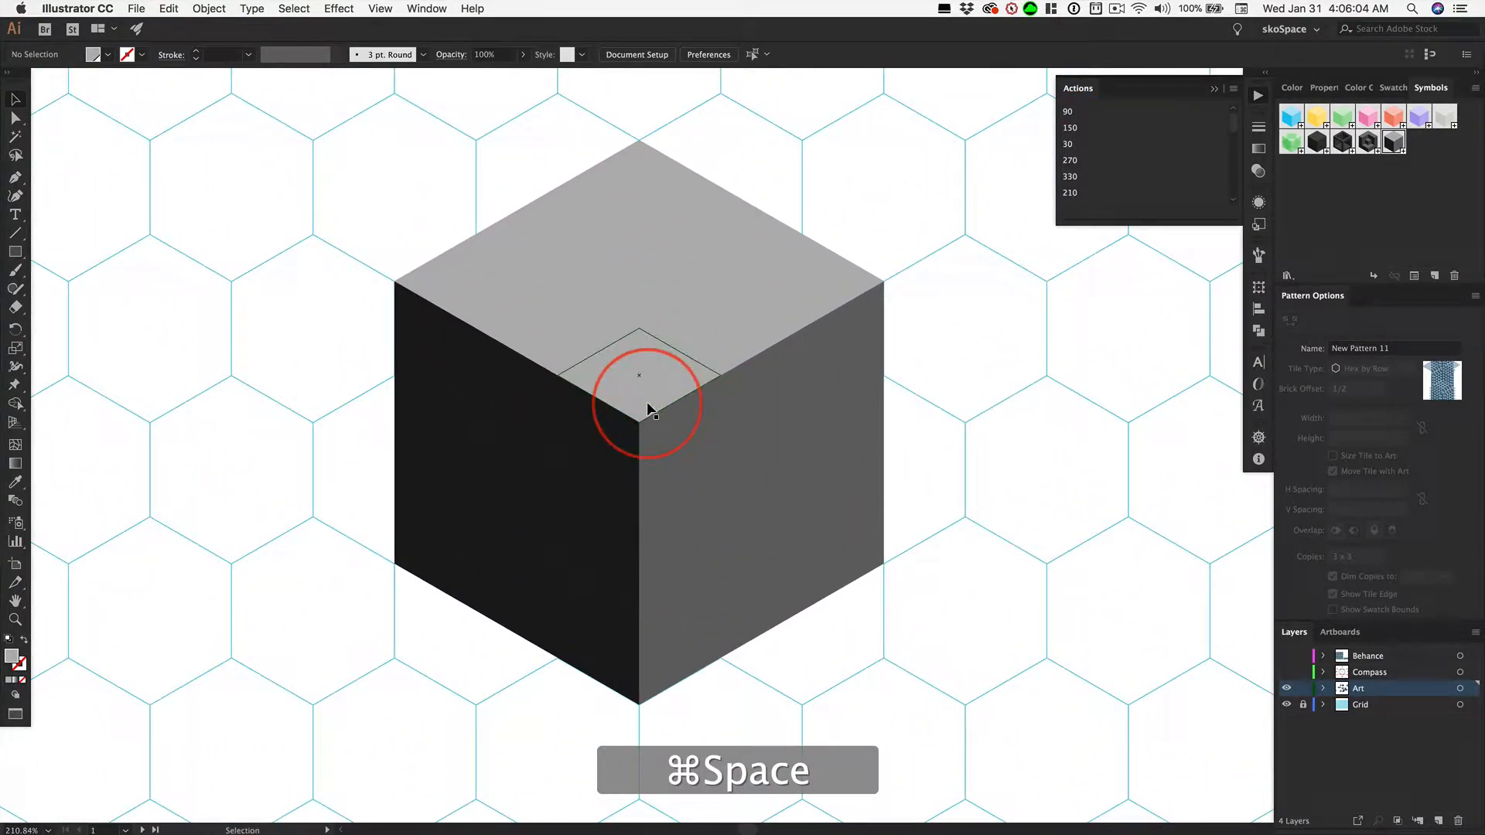
{"action": "left_click_drag", "start_coordinate": [693, 375], "coordinate": [569, 341]}
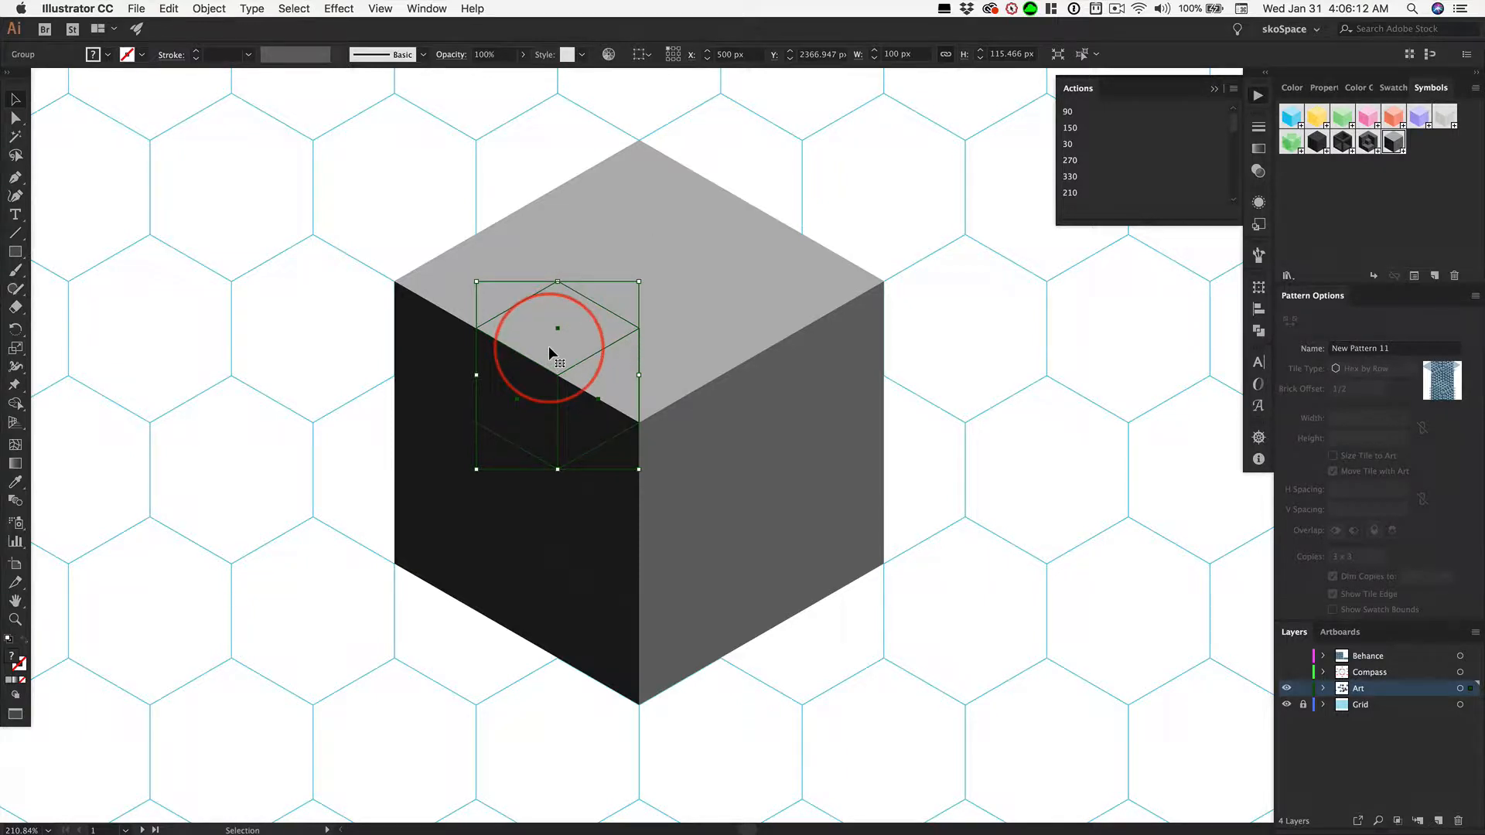
{"action": "left_click_drag", "start_coordinate": [549, 345], "coordinate": [681, 298]}
{"action": "key", "text": "Delete"}
{"action": "left_click", "coordinate": [772, 347]}
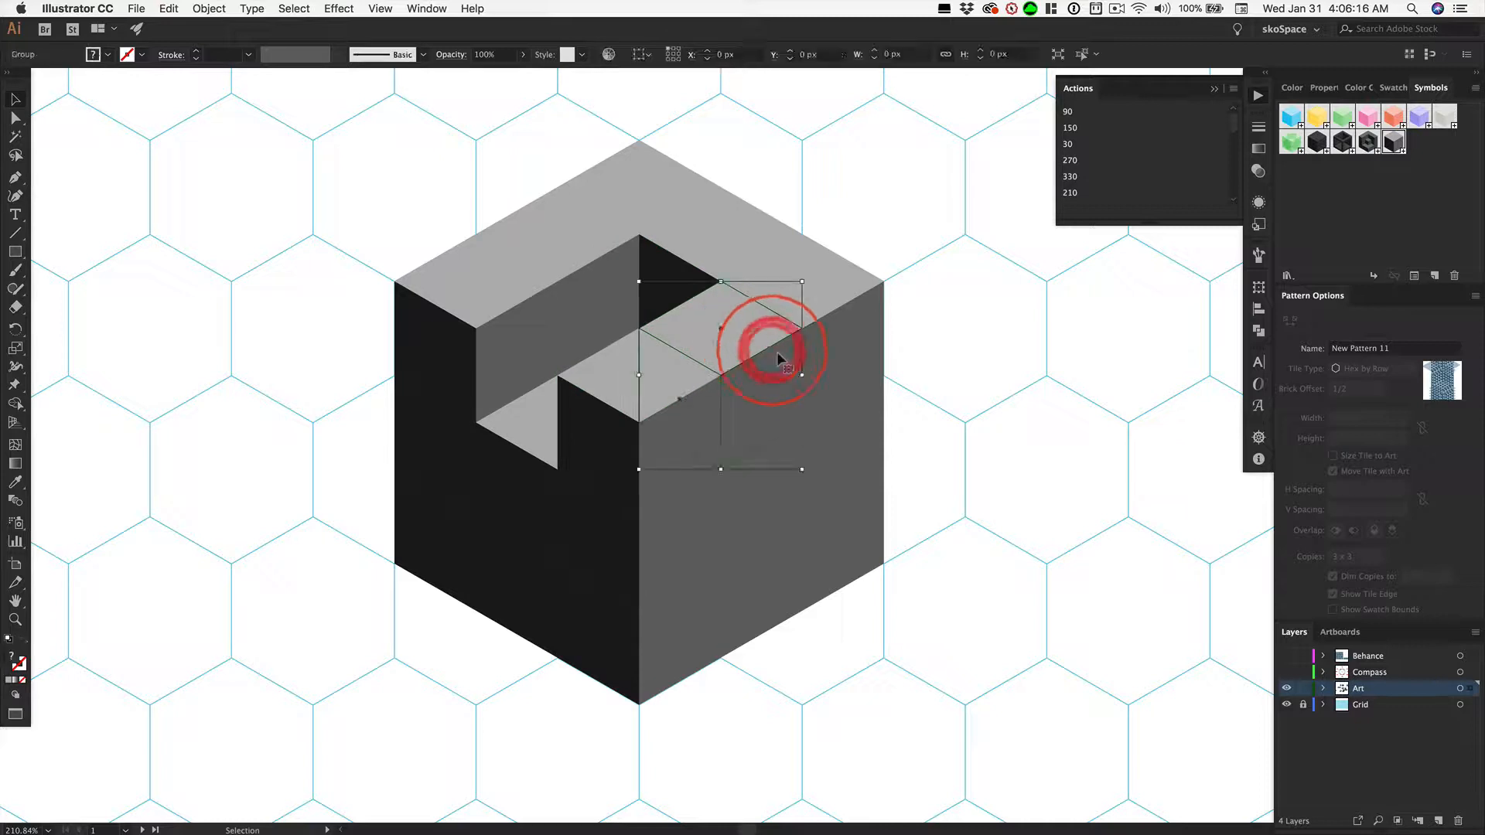
{"action": "key", "text": "Delete"}
Delete the middle-layer cubes at the center of the right face, on the front vertical edge and at the center of the left face.
{"action": "left_click", "coordinate": [771, 500]}
{"action": "key", "text": "Delete"}
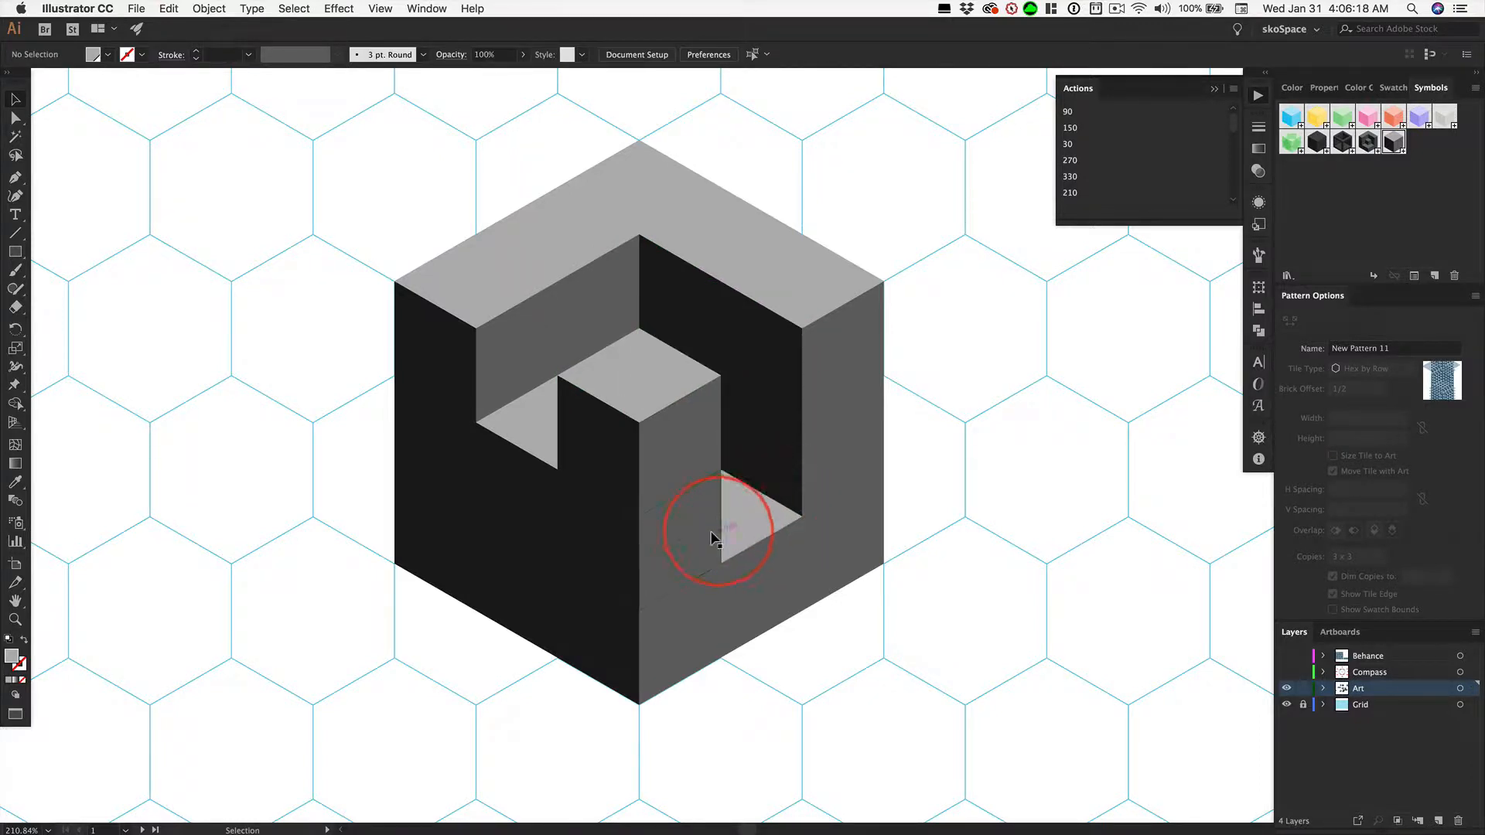
{"action": "left_click", "coordinate": [685, 541]}
{"action": "key", "text": "Delete"}
{"action": "left_click", "coordinate": [521, 487]}
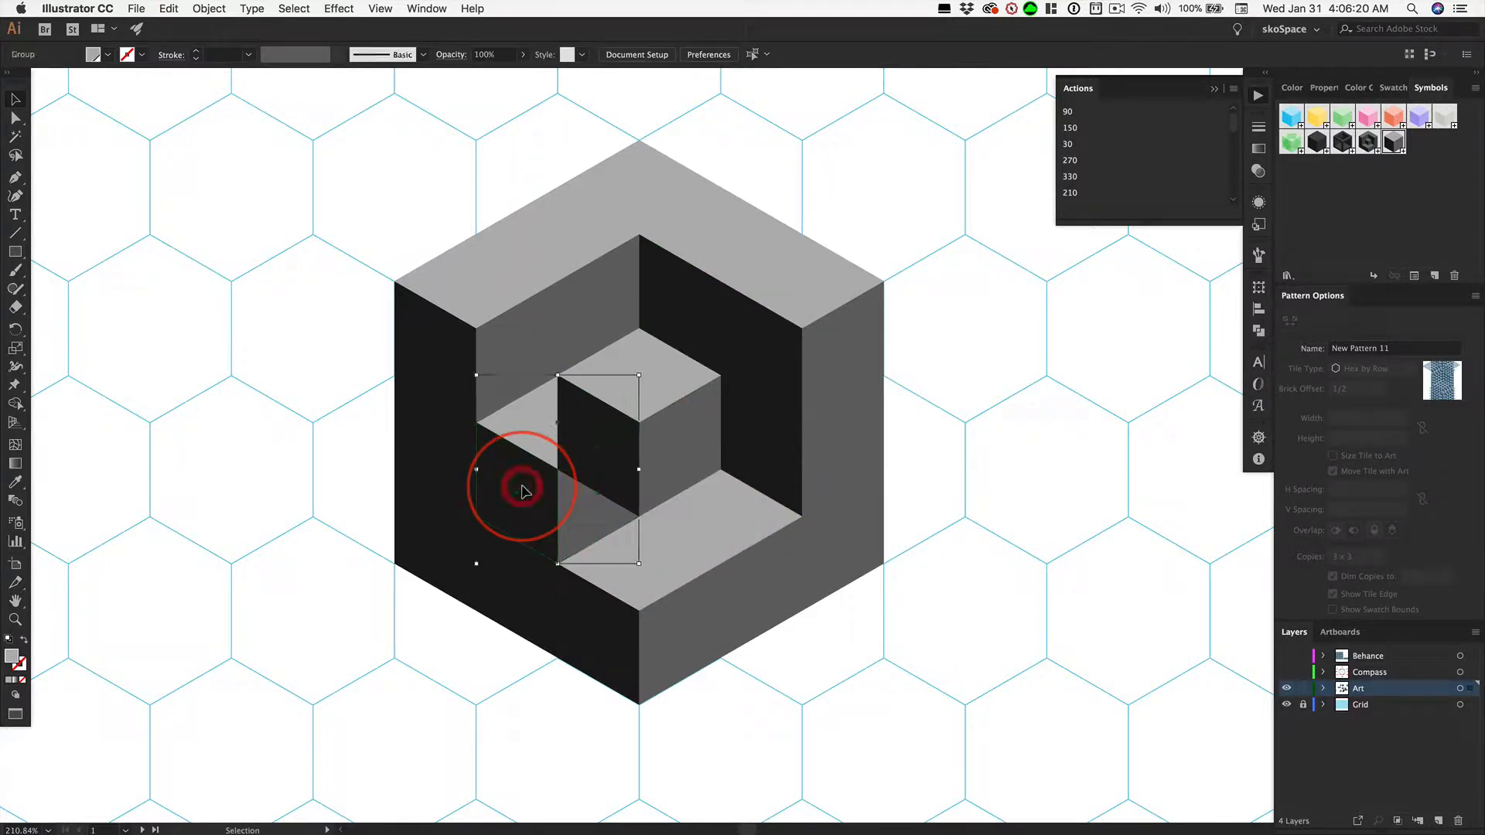
{"action": "key", "text": "Delete"}
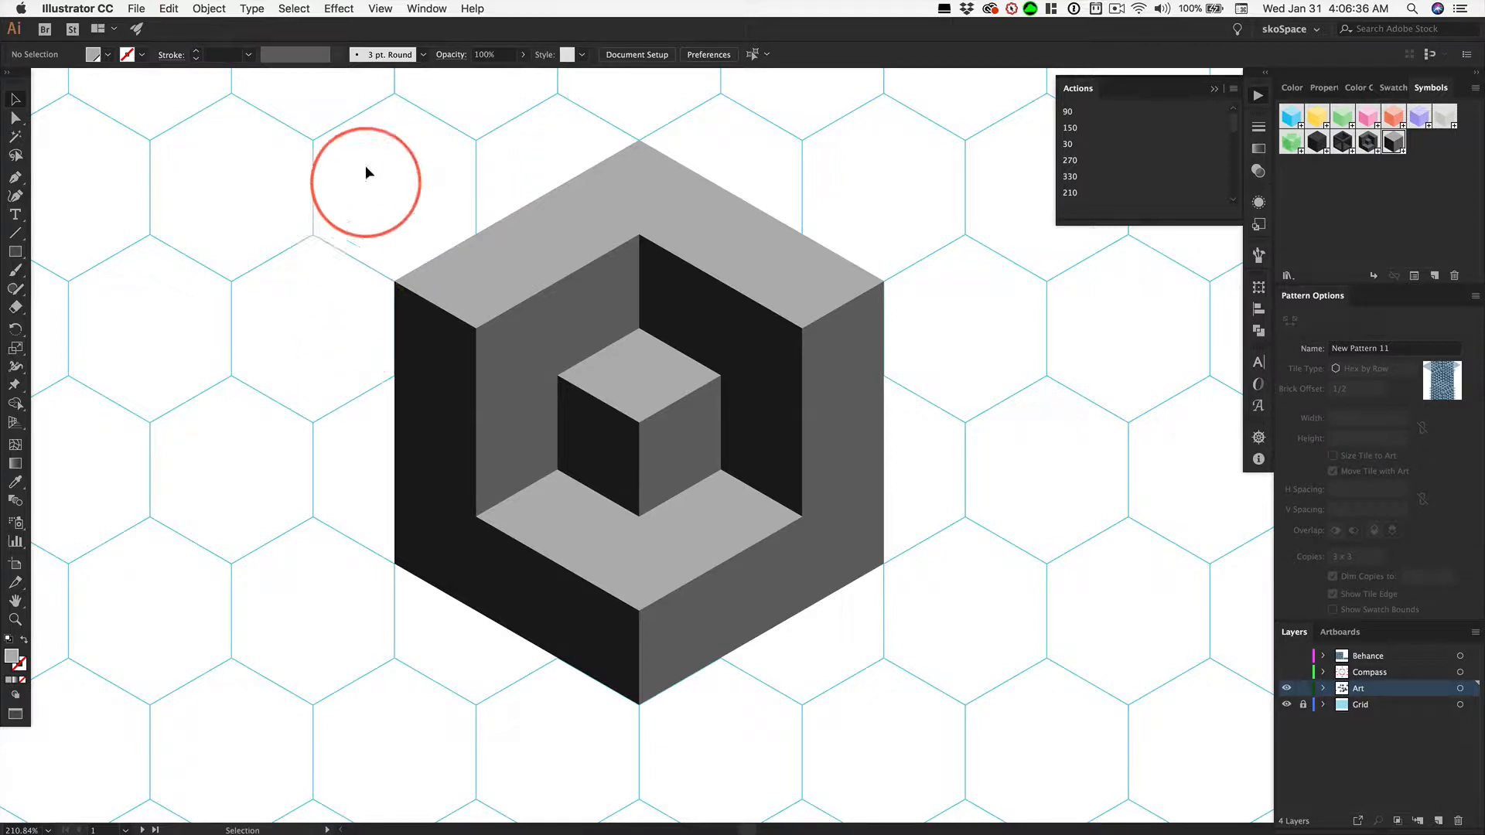
Duplicate the entire carved block horizontally to the right, clear of the original.
{"action": "left_click", "coordinate": [430, 359]}
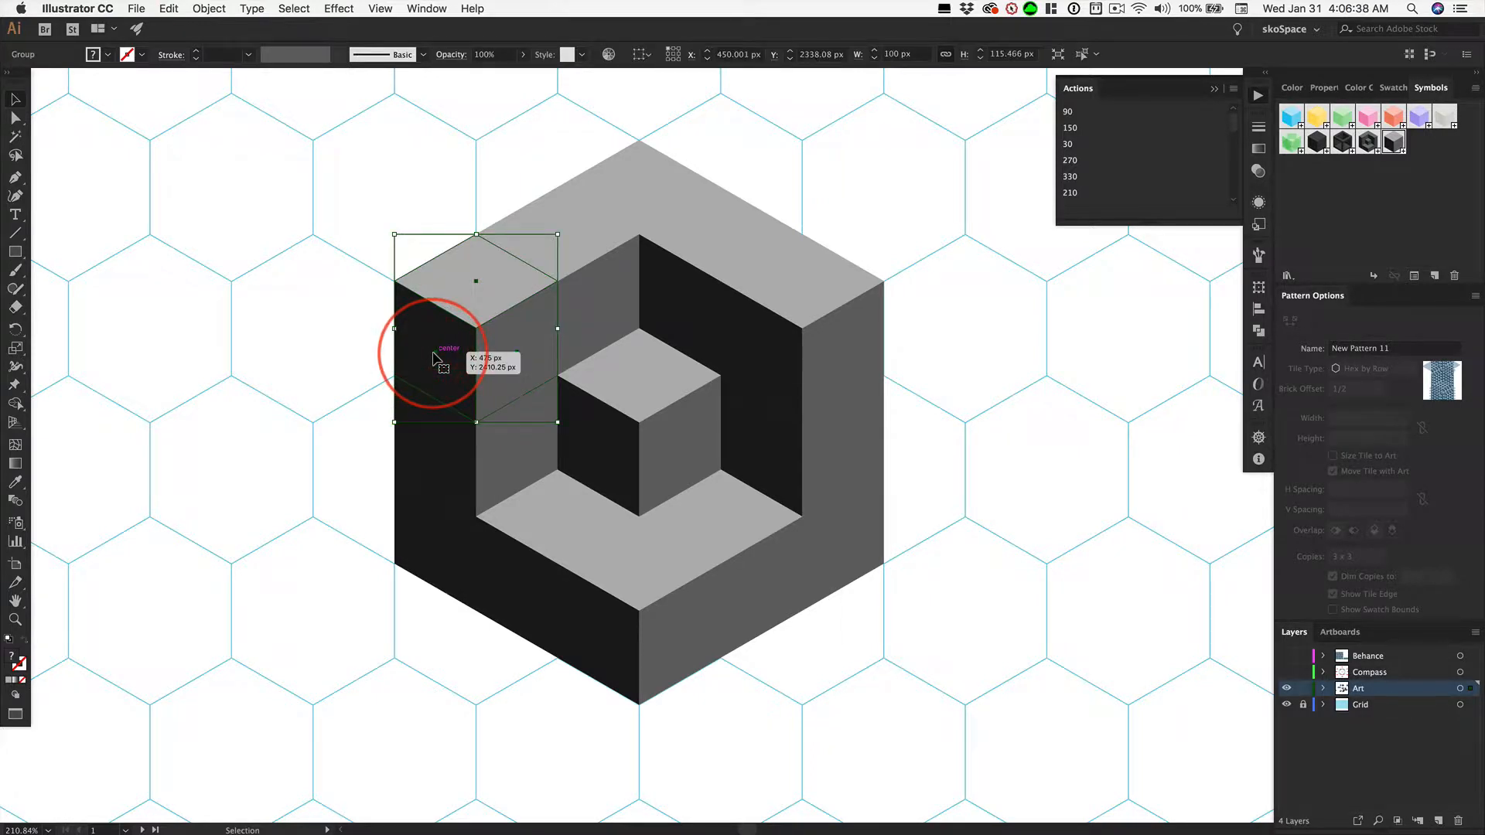
{"action": "left_click", "coordinate": [335, 141]}
{"action": "scroll", "coordinate": [897, 666], "scroll_direction": "down", "scroll_amount": 1}
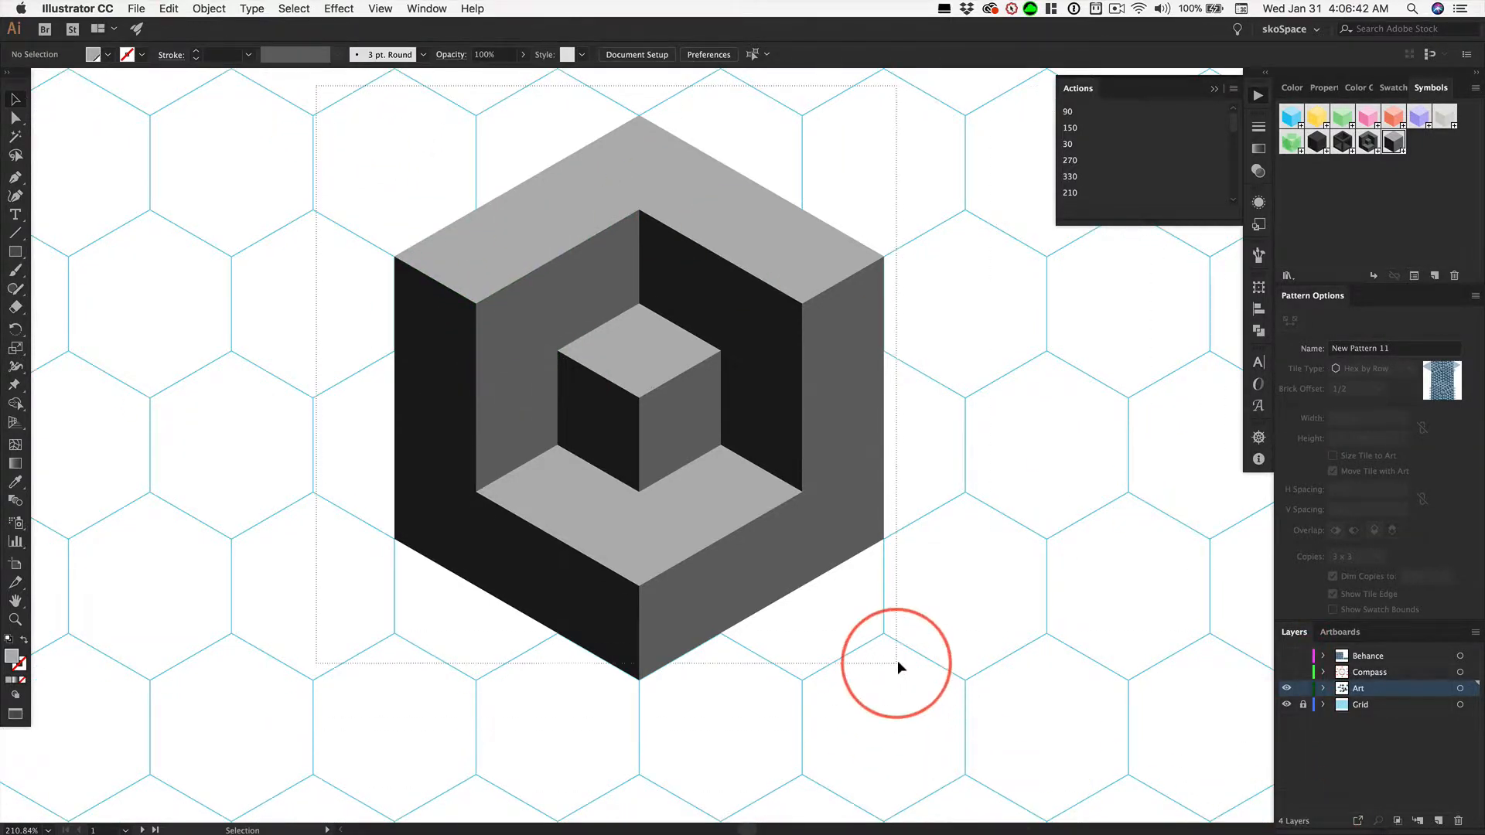
{"action": "left_click_drag", "start_coordinate": [897, 663], "coordinate": [930, 727]}
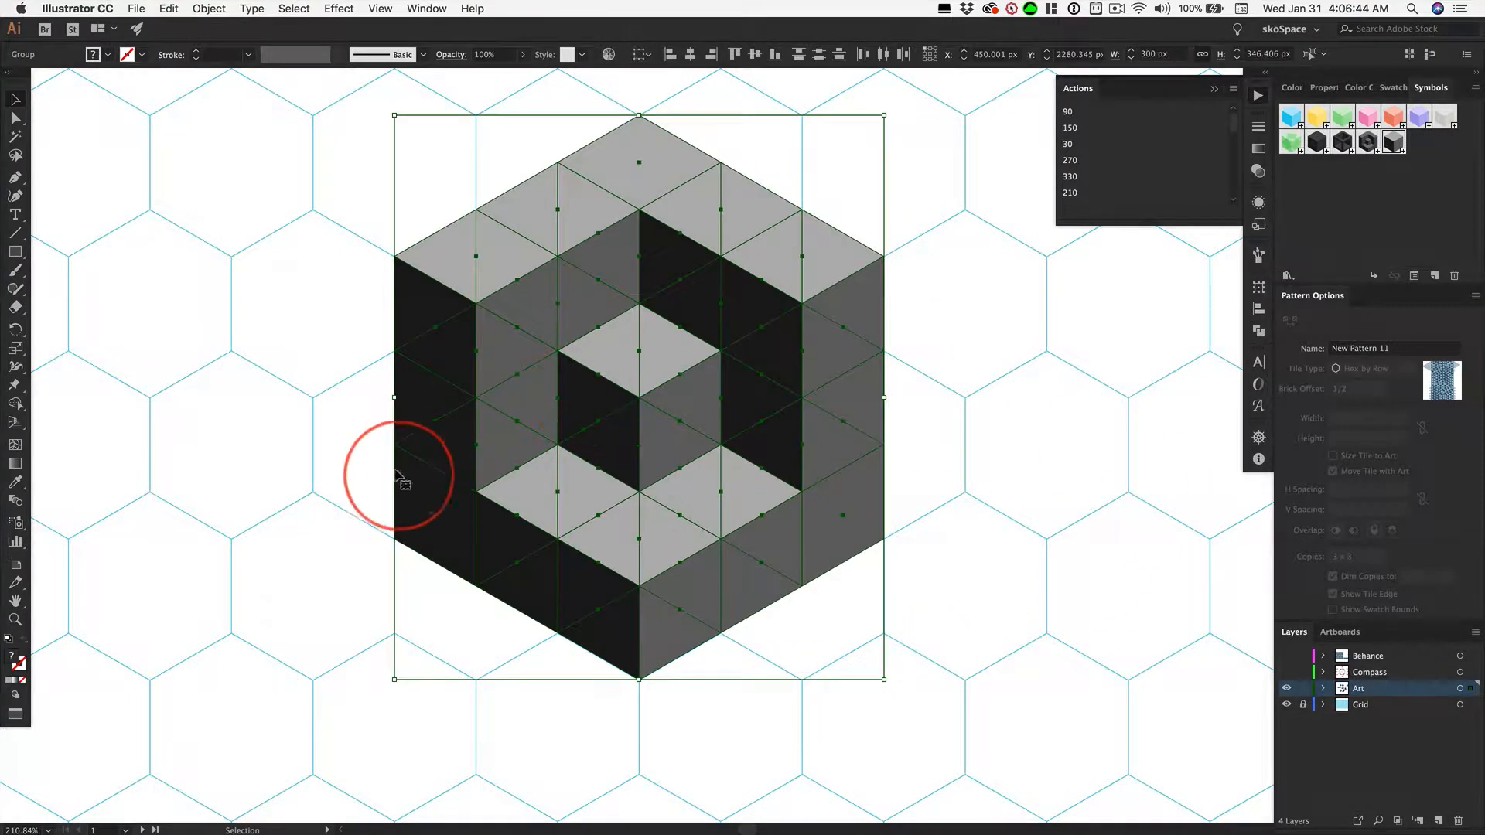
{"action": "key", "text": "alt"}
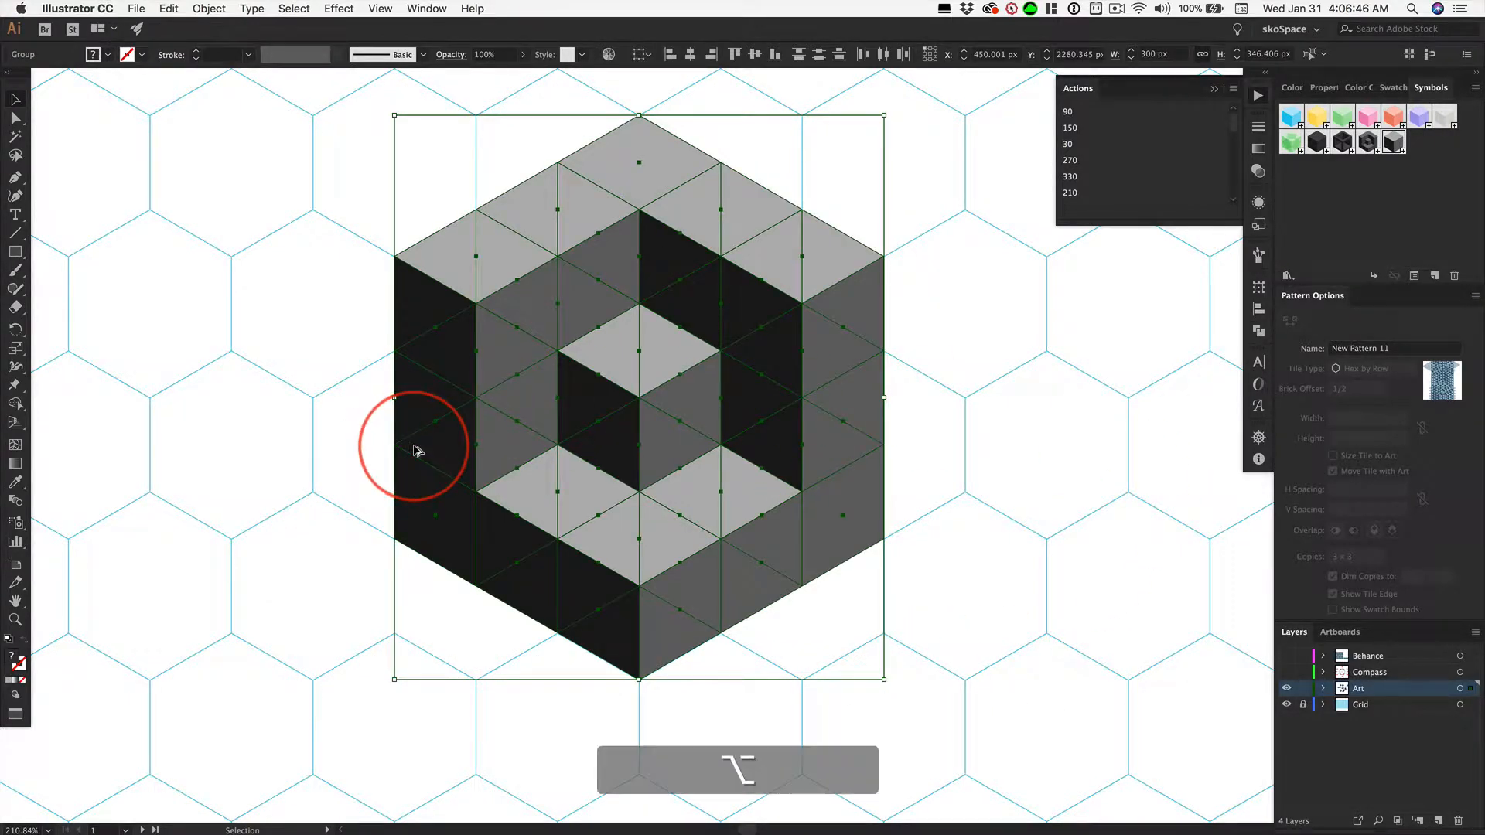
{"action": "left_click_drag", "start_coordinate": [415, 450], "coordinate": [1070, 493]}
{"action": "key", "text": "shift"}
Ungroup all the cubes of the original carved block into separate face paths.
{"action": "left_click_drag", "start_coordinate": [303, 99], "coordinate": [972, 723]}
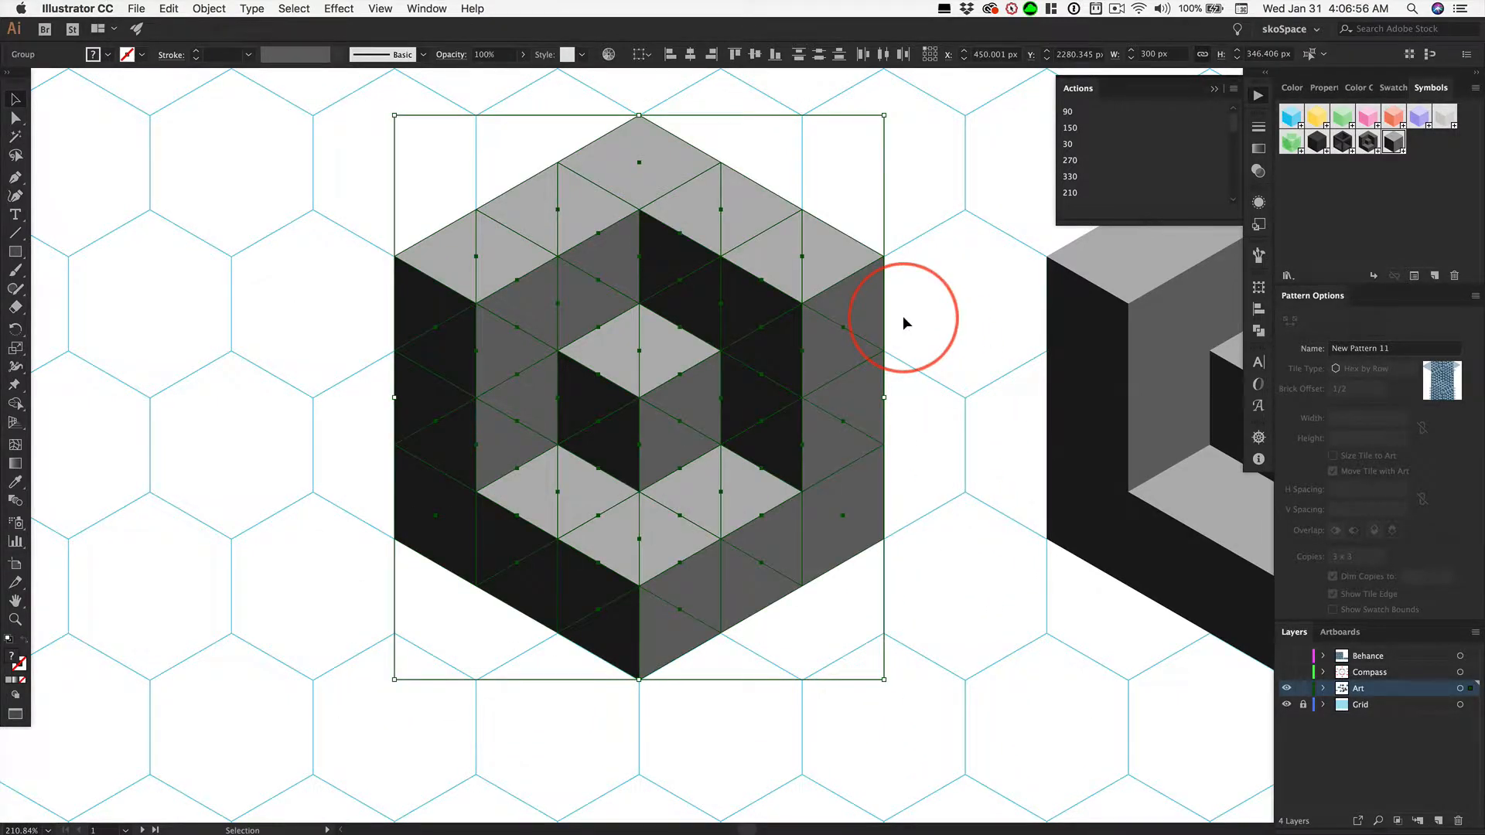
{"action": "key", "text": "shift+super+b"}
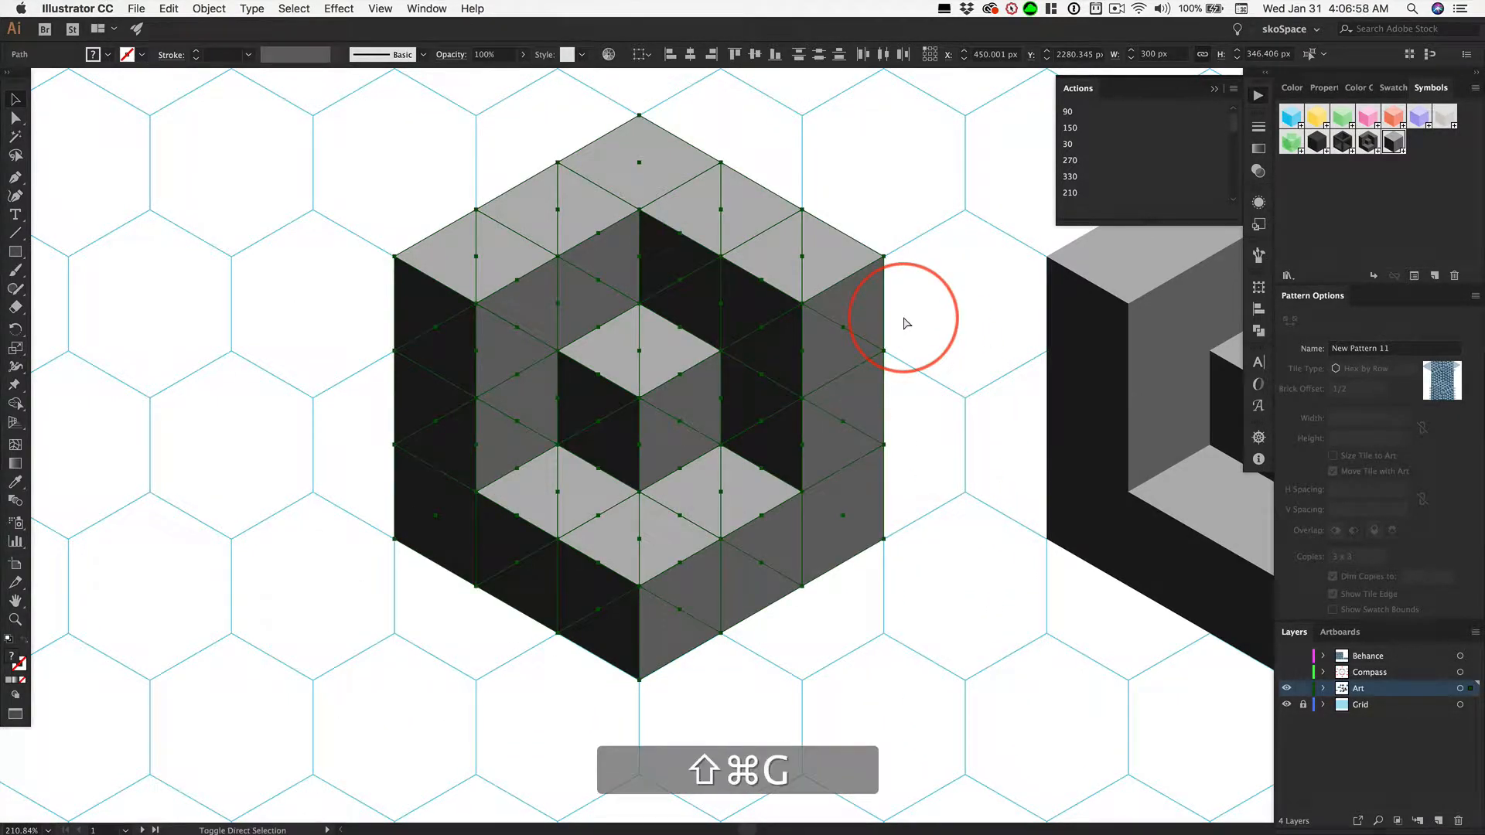
{"action": "left_click", "coordinate": [207, 8]}
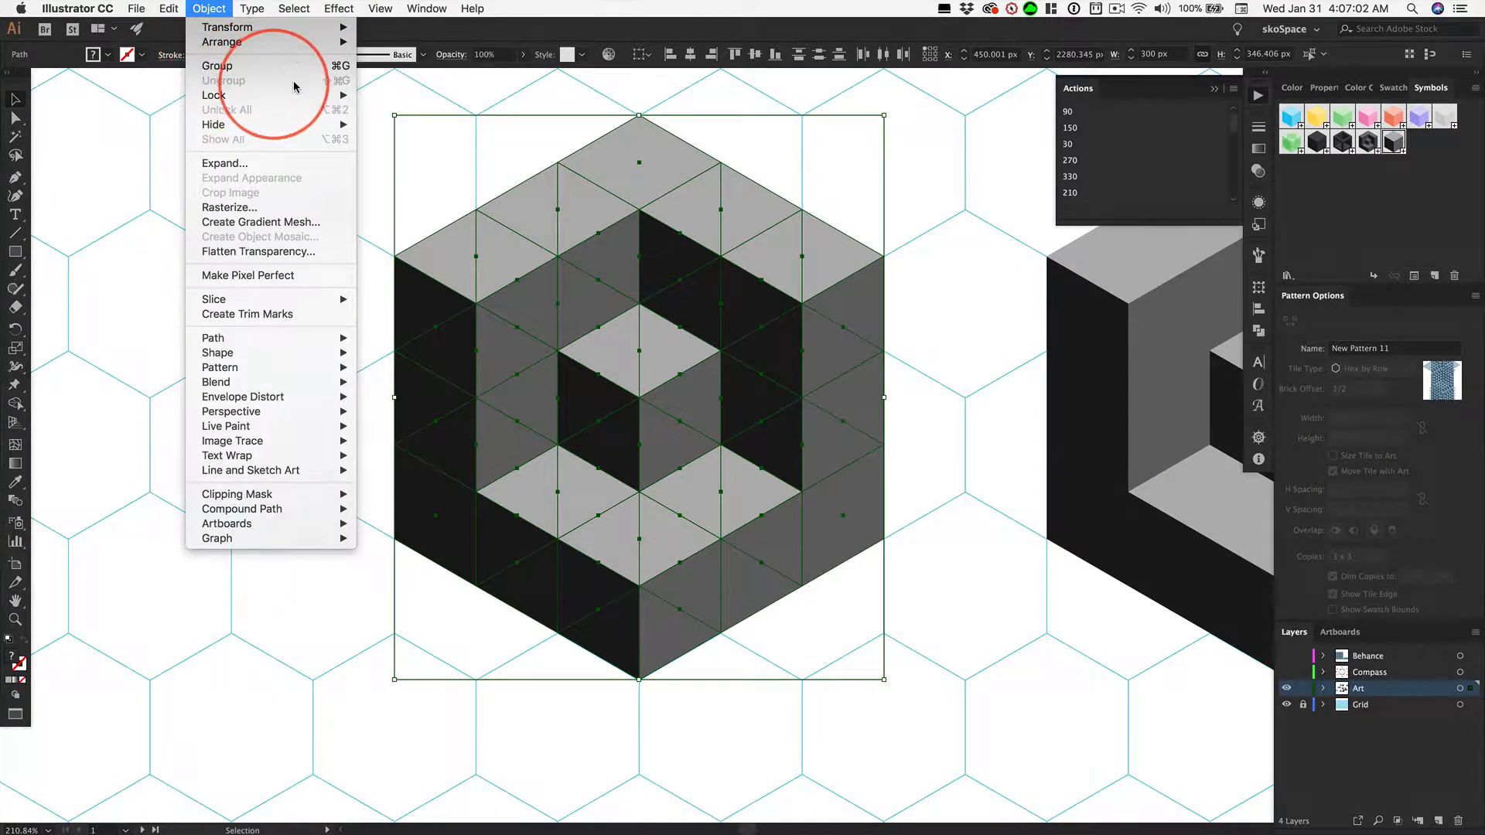
{"action": "left_click", "coordinate": [377, 171]}
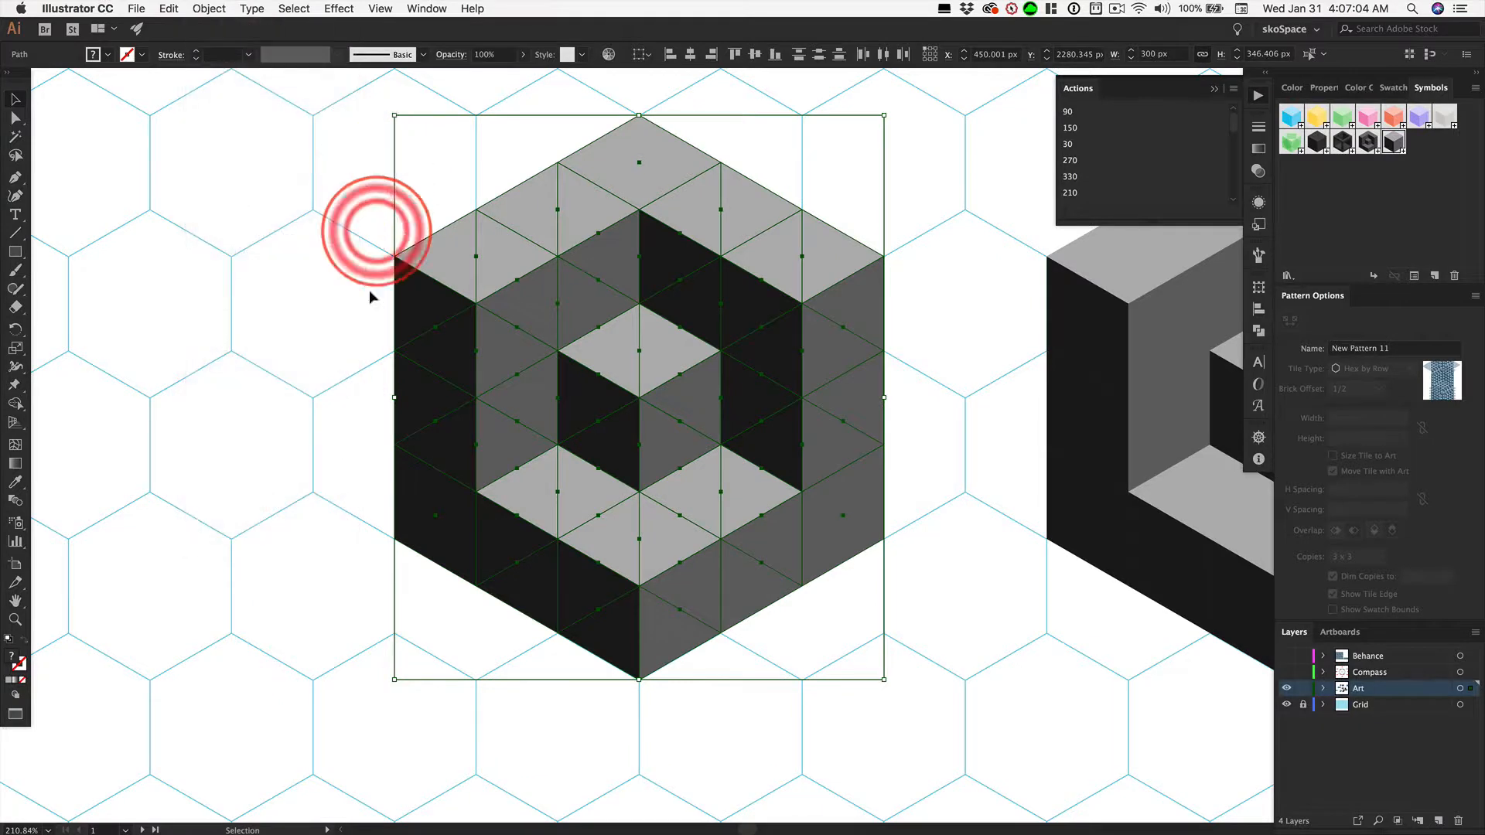
Merge the five dark outer faces on the left side of the ungrouped block into one L-shaped path with the Shape Builder.
{"action": "left_click", "coordinate": [298, 320]}
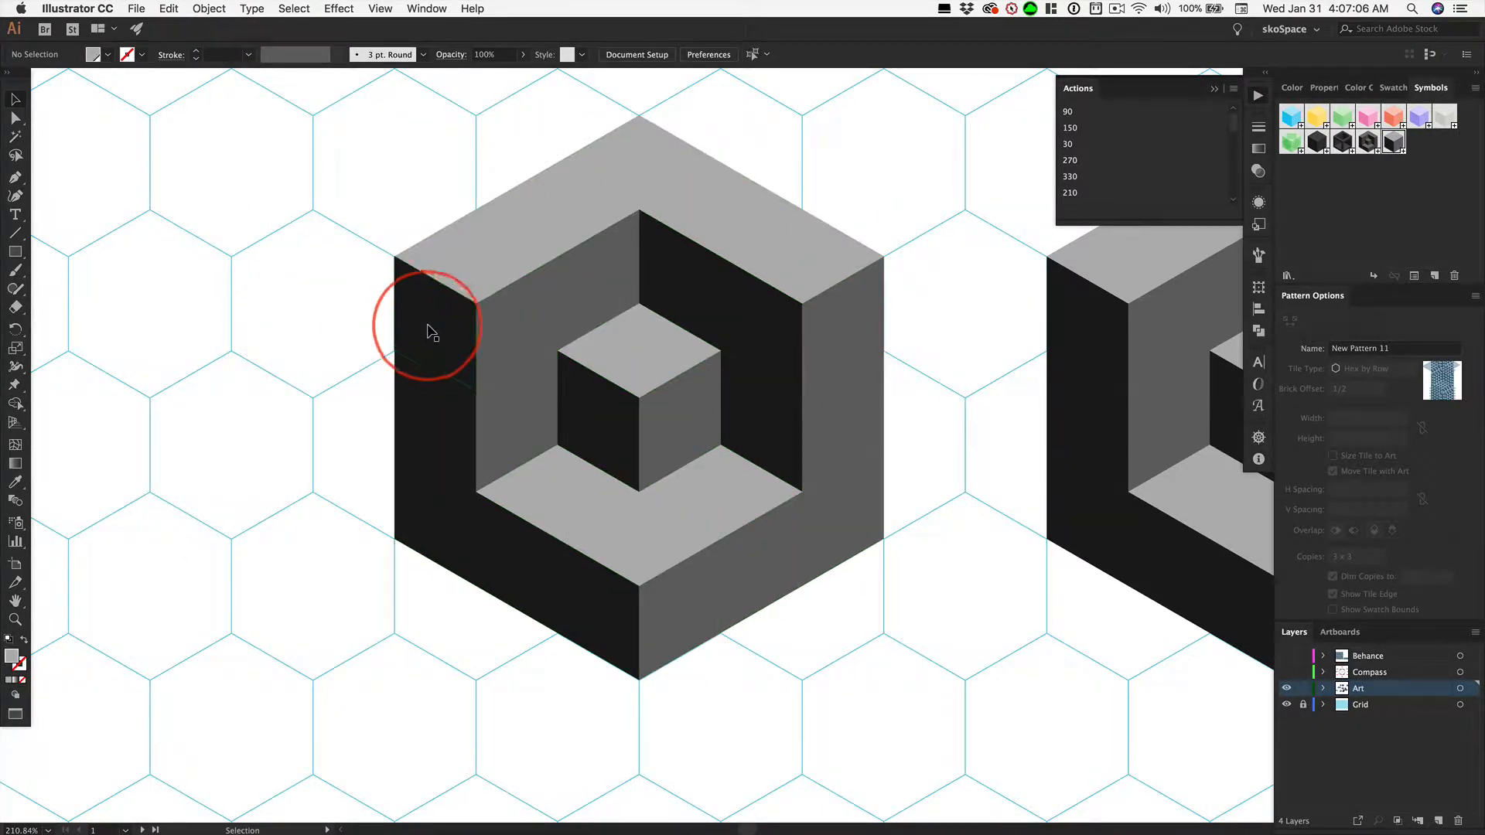
{"action": "left_click_drag", "start_coordinate": [425, 321], "coordinate": [600, 424]}
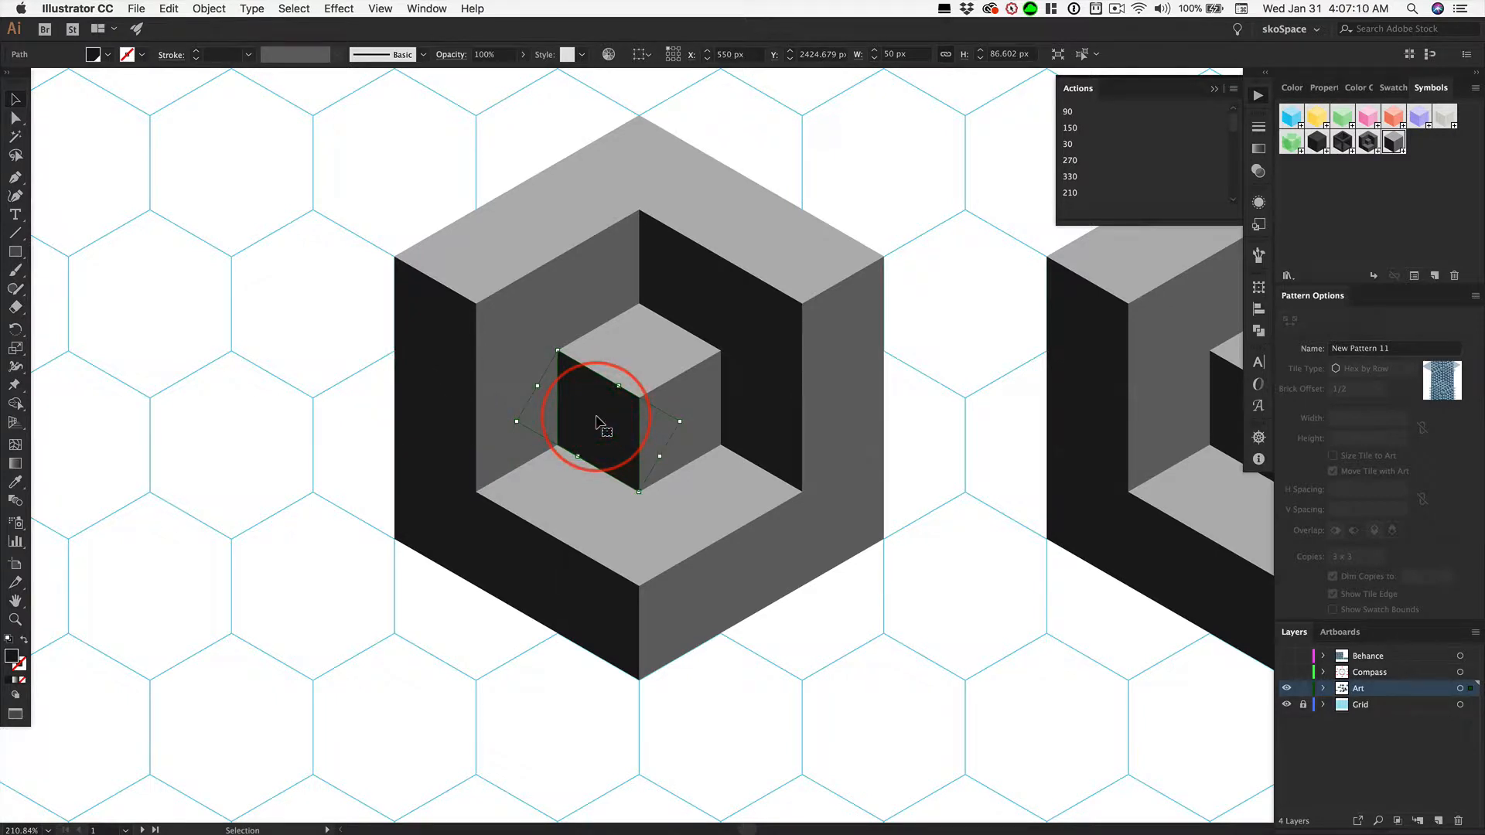
{"action": "left_click_drag", "start_coordinate": [474, 348], "coordinate": [566, 418]}
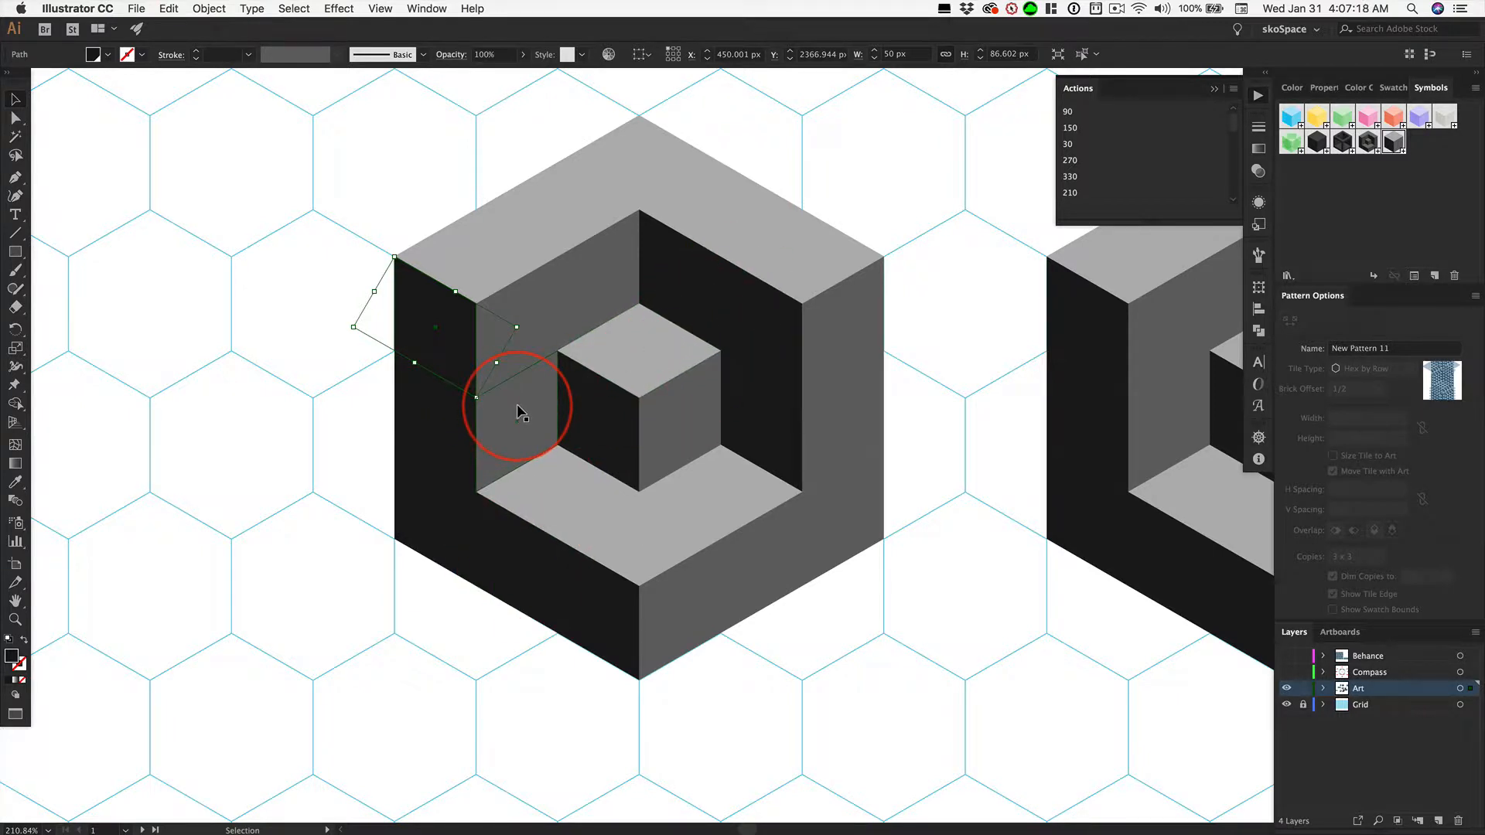
{"action": "left_click_drag", "start_coordinate": [495, 422], "coordinate": [493, 510]}
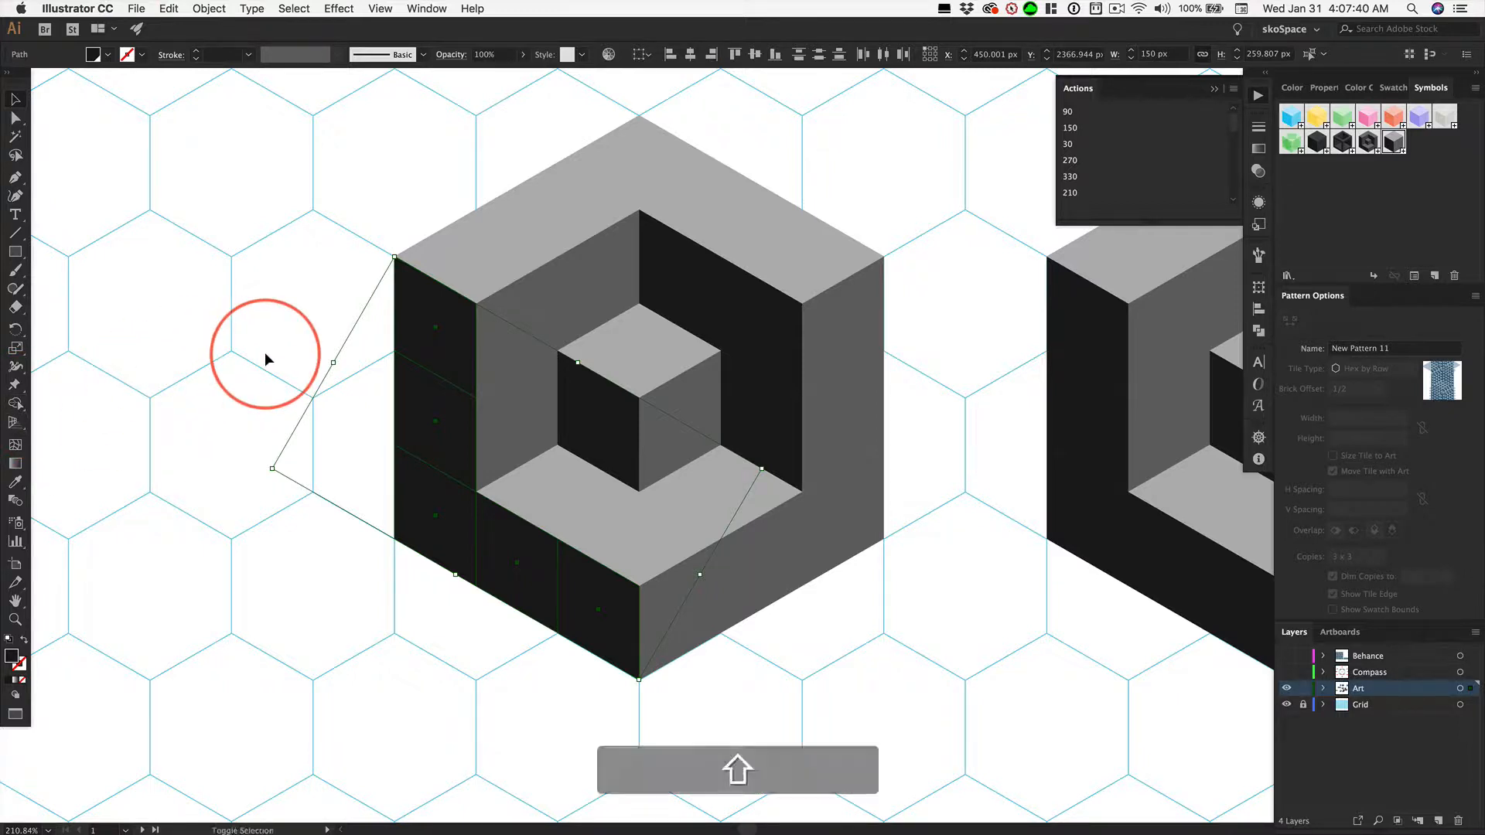
{"action": "key", "text": "shift+m"}
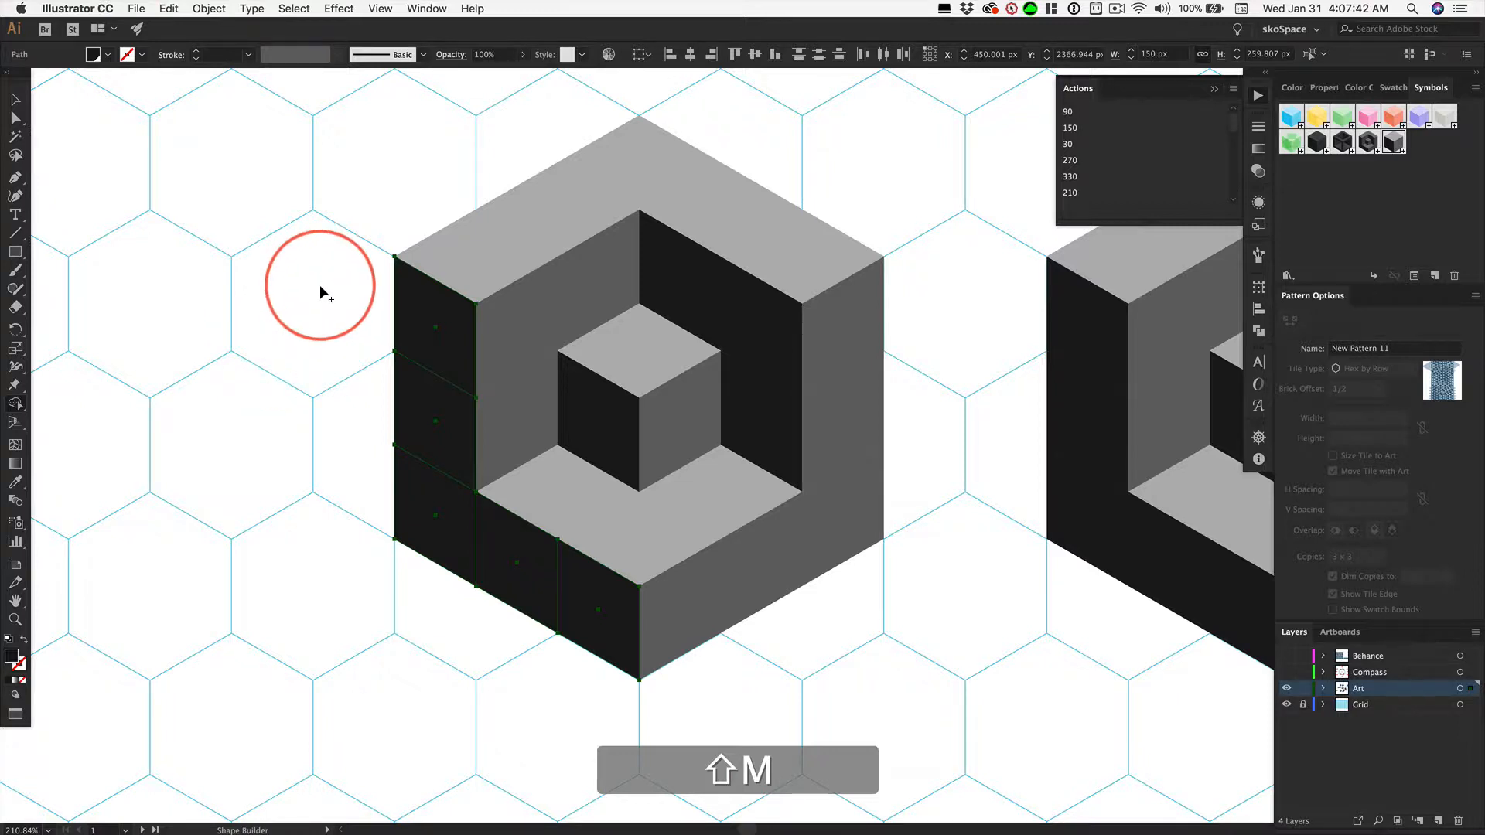
{"action": "mouse_move", "coordinate": [442, 352]}
{"action": "left_mouse_down"}
{"action": "mouse_move", "coordinate": [452, 528]}
{"action": "mouse_move", "coordinate": [583, 598]}
{"action": "mouse_move", "coordinate": [495, 534]}
{"action": "left_mouse_up"}
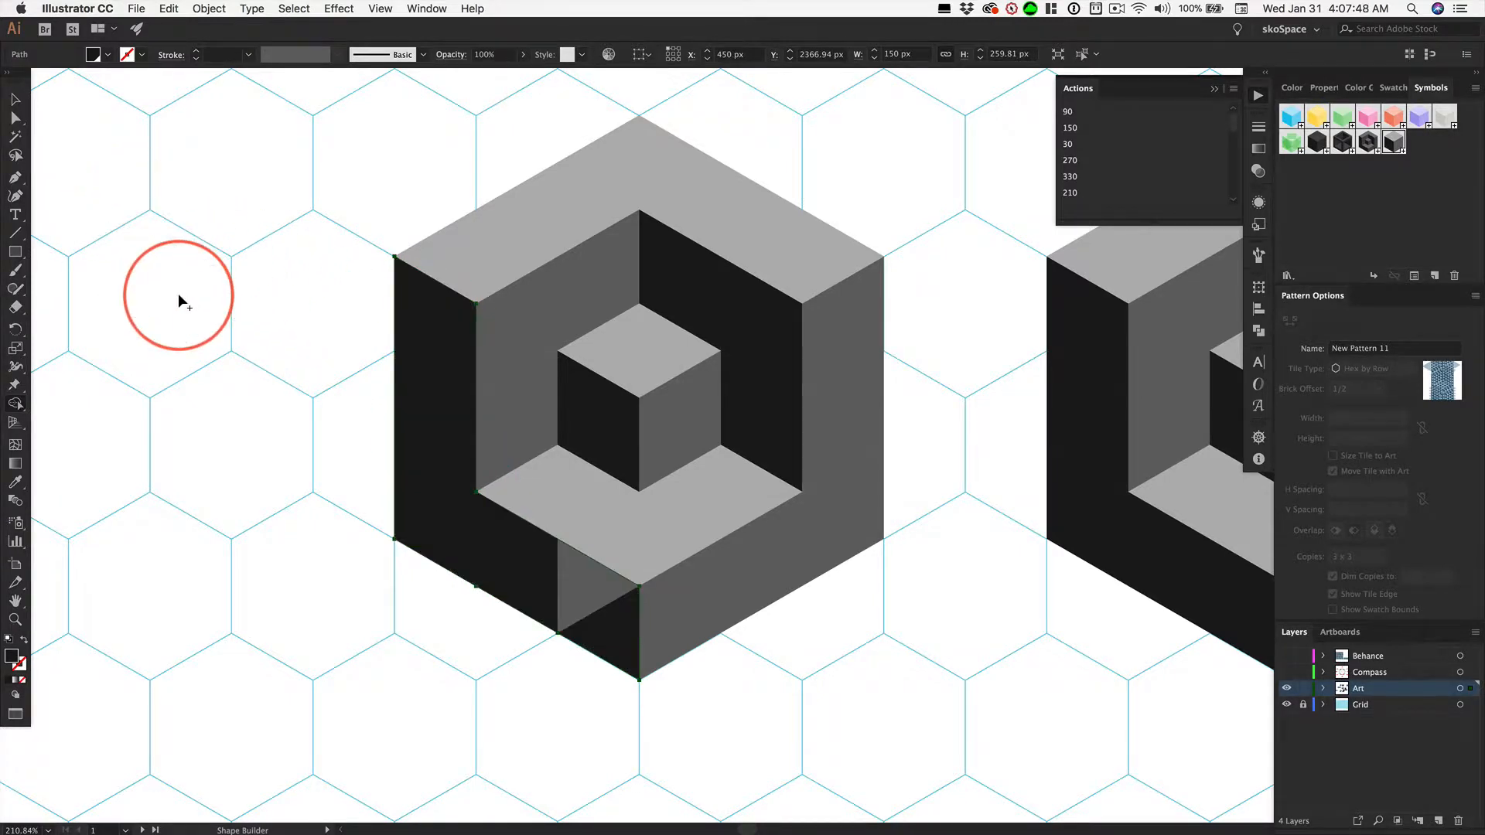
{"action": "key", "text": "b"}
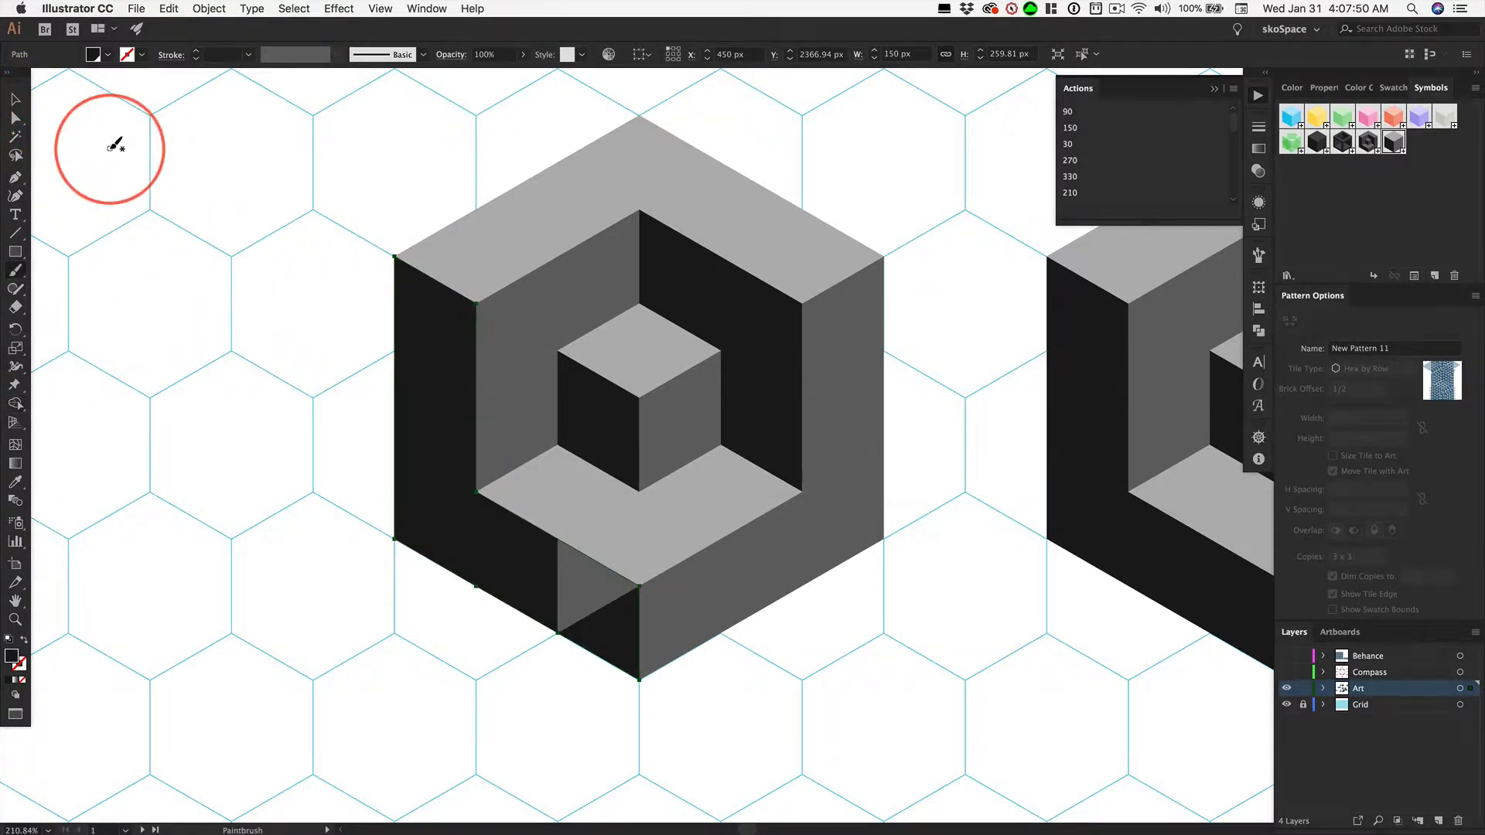
{"action": "key", "text": "v"}
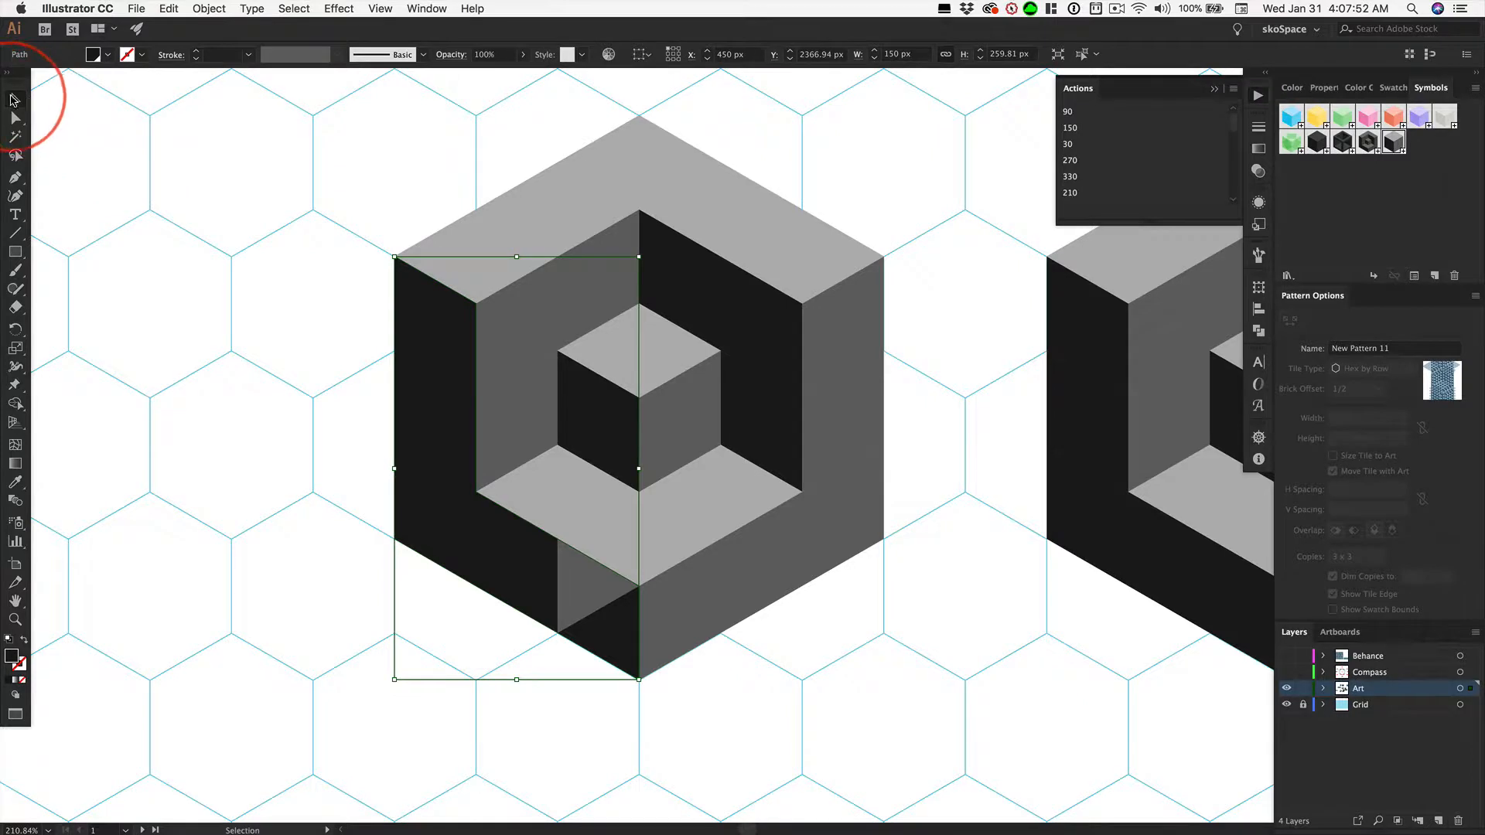
{"action": "left_click", "coordinate": [339, 370]}
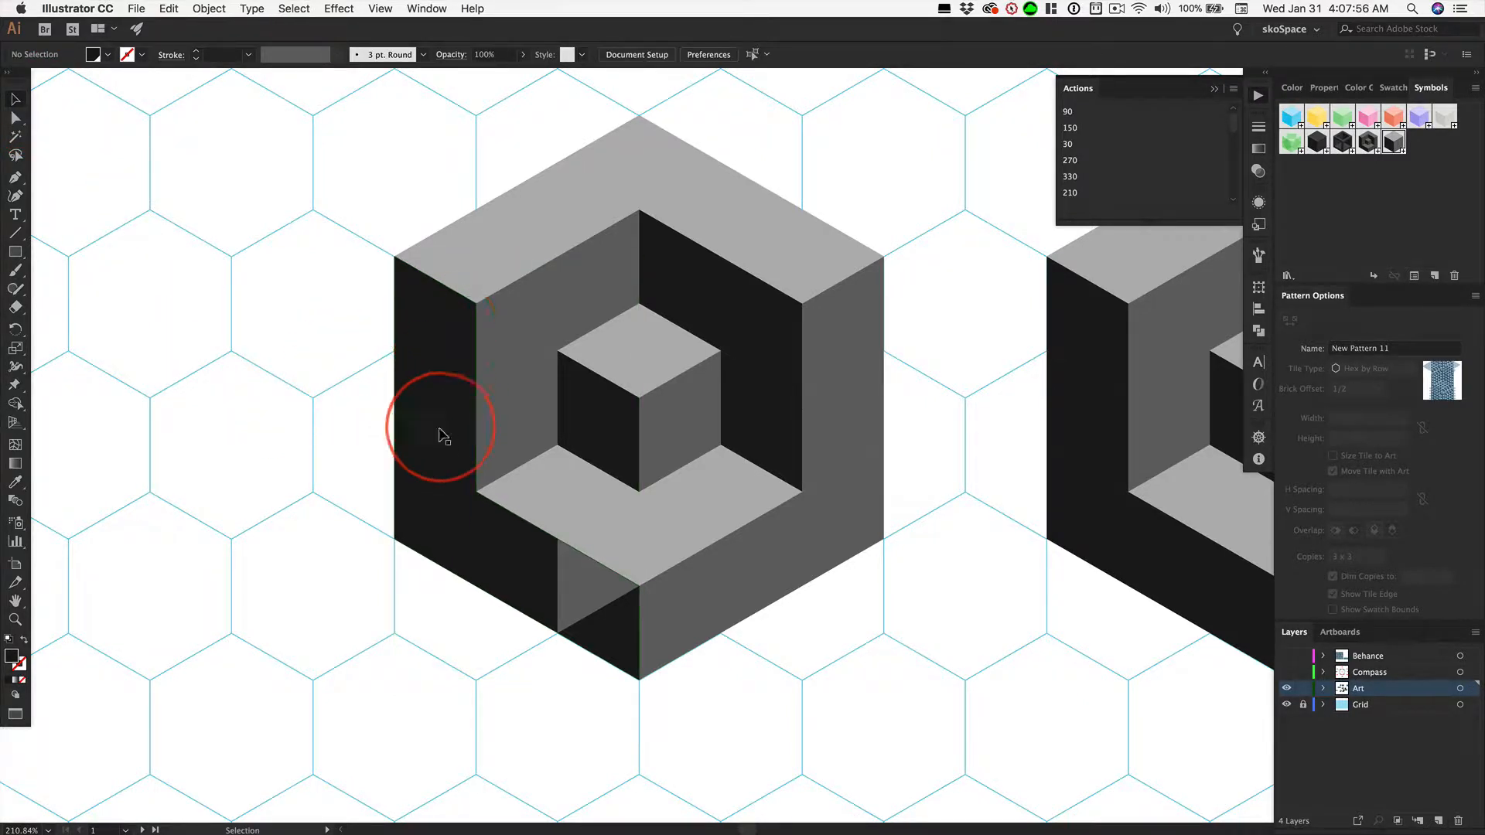
Bring the merged dark outer L-shape to the front of the stacking order.
{"action": "left_click", "coordinate": [441, 360]}
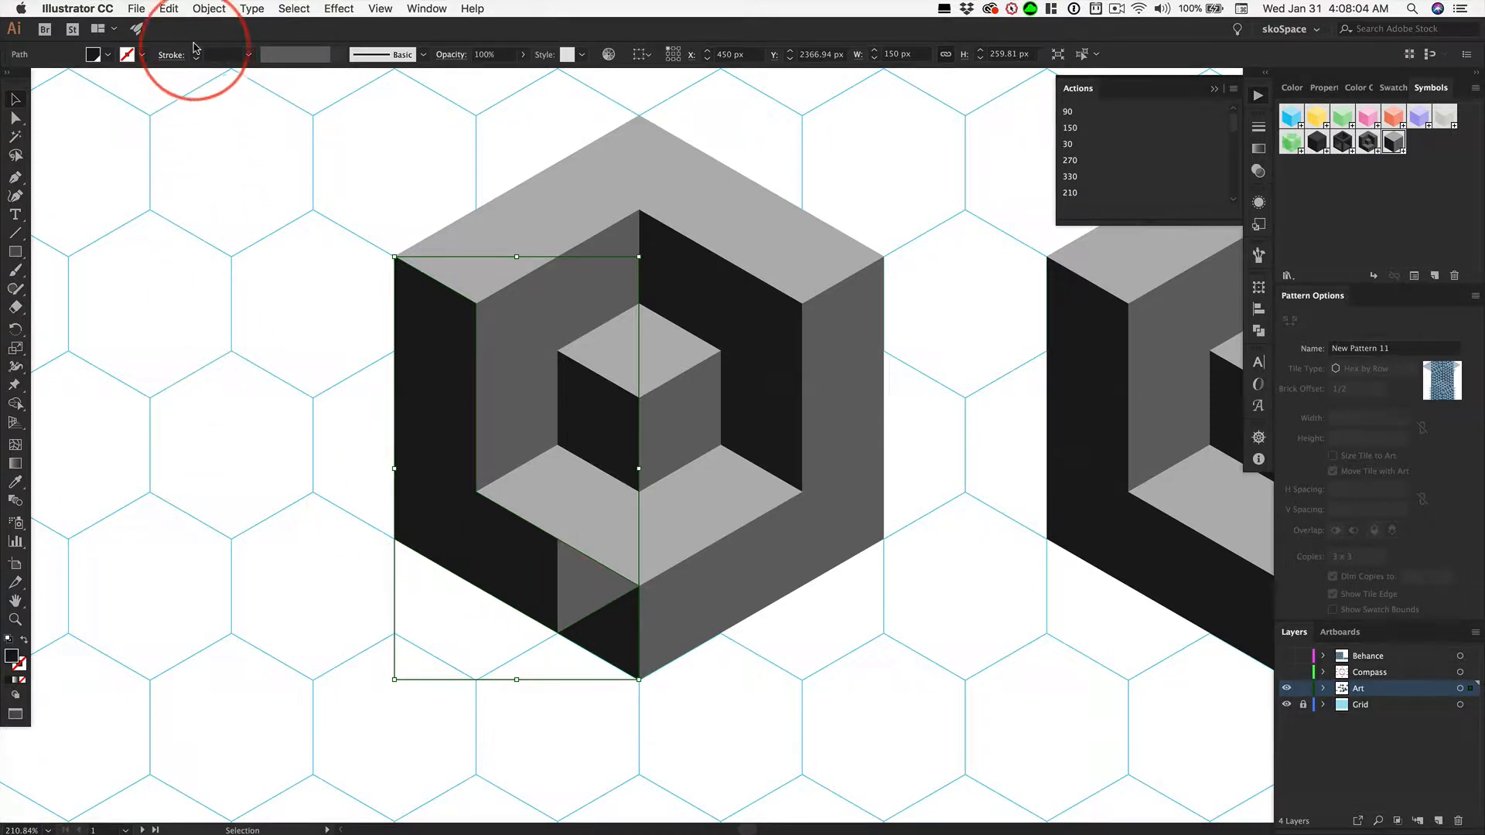
{"action": "left_click", "coordinate": [210, 8]}
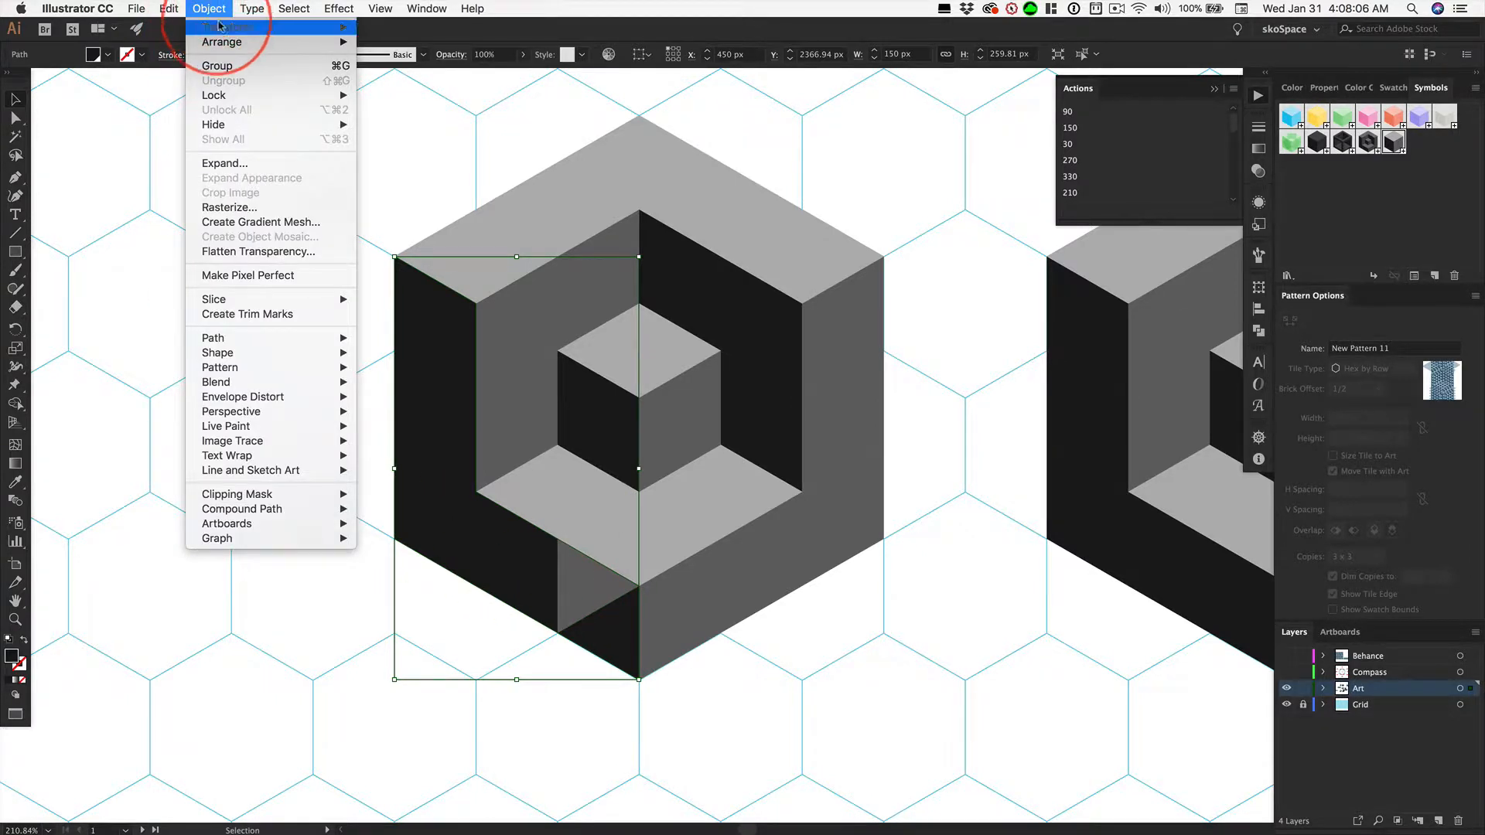
{"action": "mouse_move", "coordinate": [226, 46]}
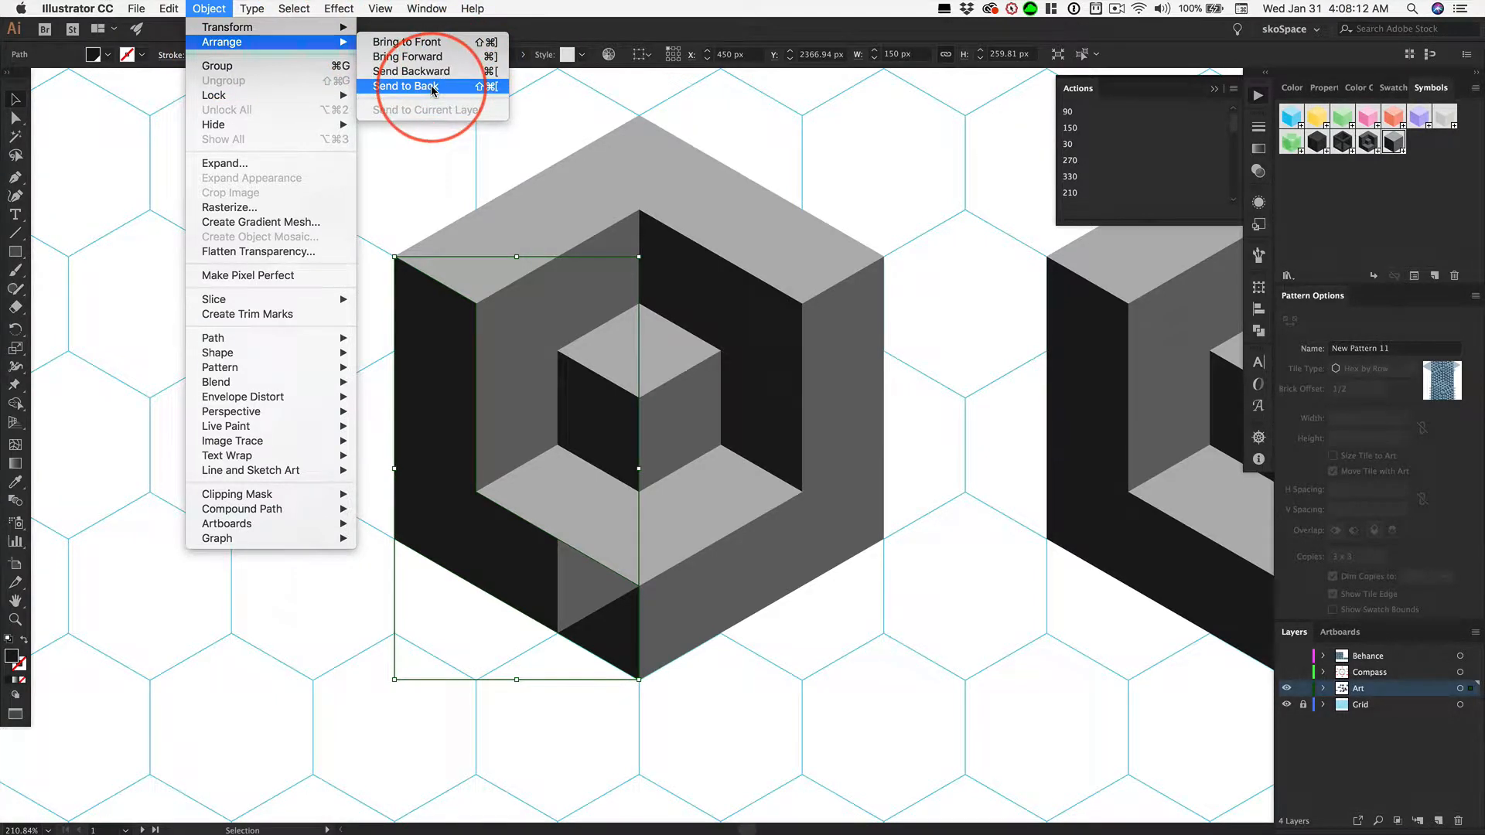
{"action": "left_click", "coordinate": [497, 45]}
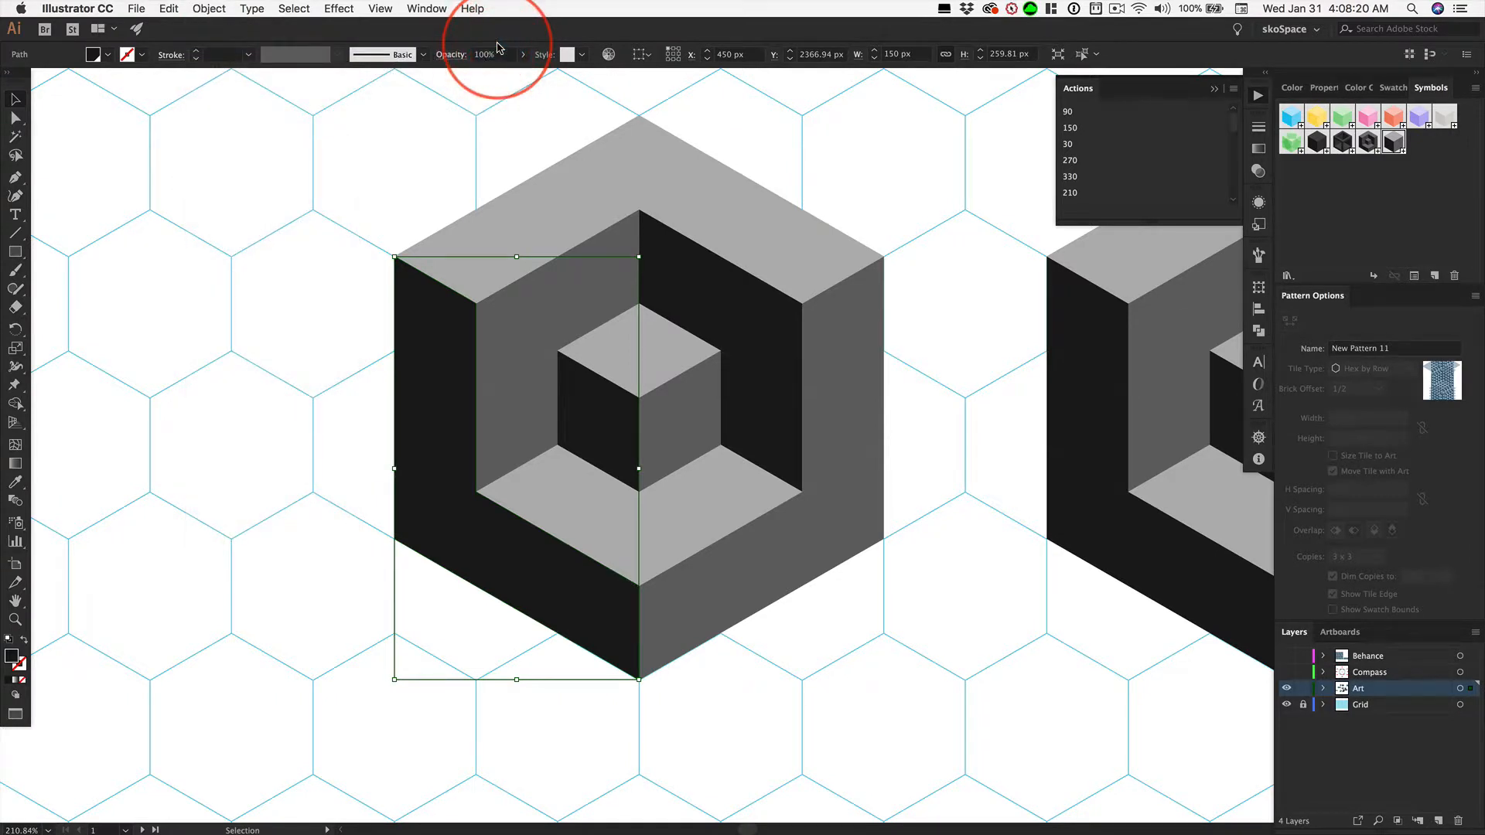
{"action": "left_click", "coordinate": [250, 214]}
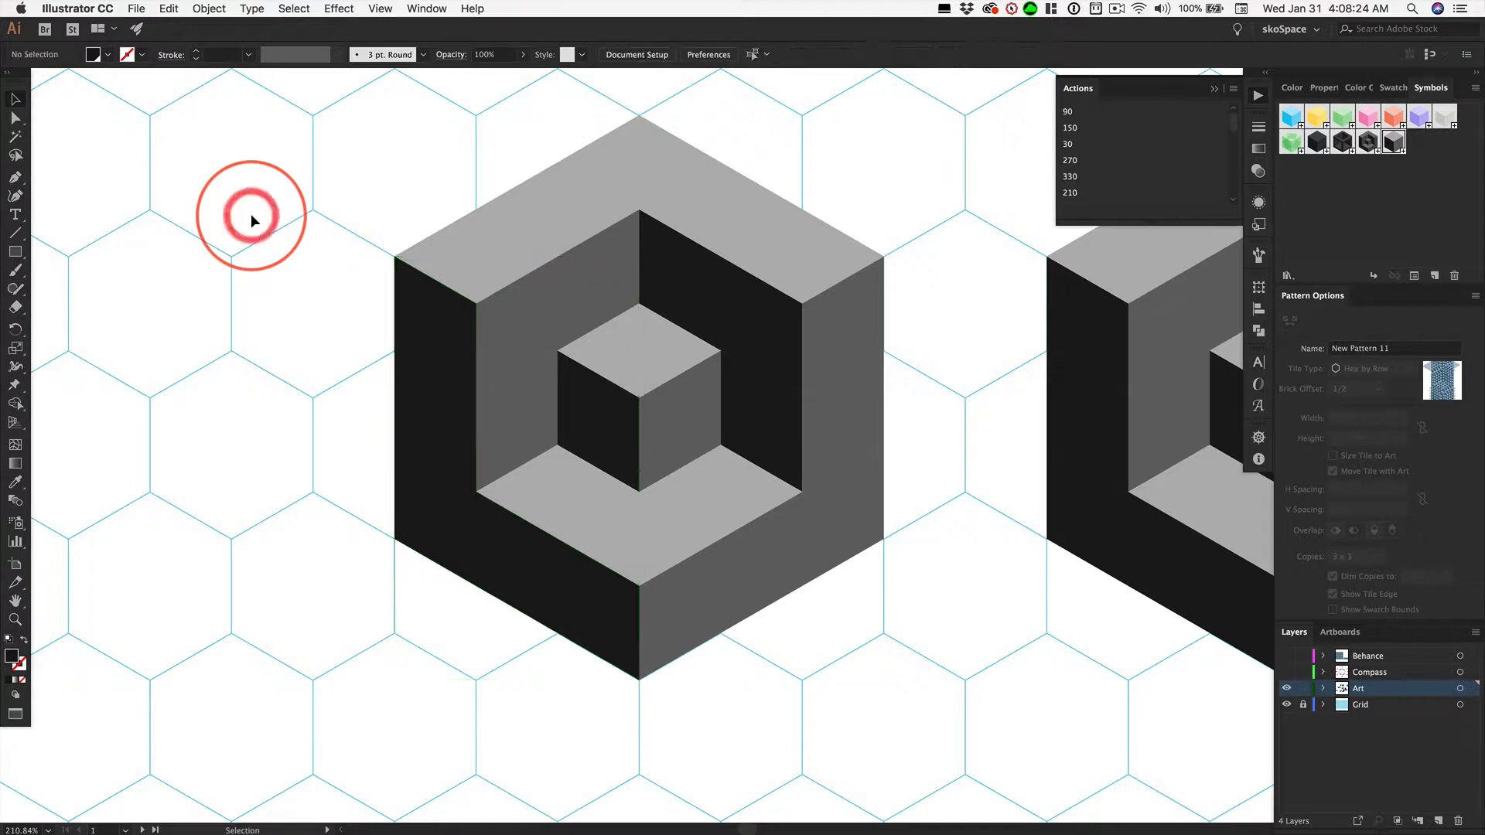
Merge the three dark inner faces of the recess, right of the small center cube, into one shape with the Shape Builder.
{"action": "left_click", "coordinate": [729, 284]}
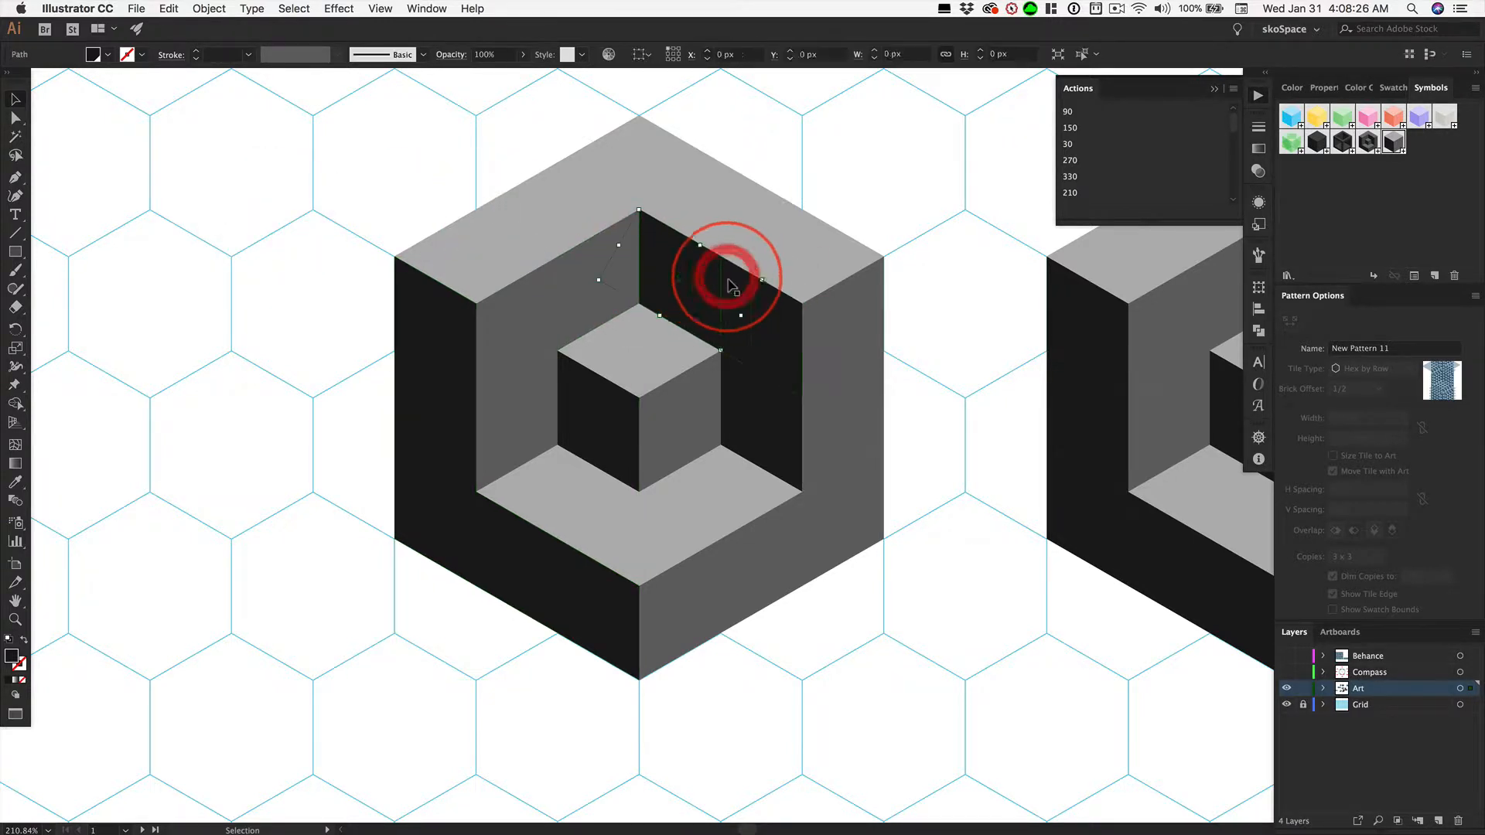
{"action": "key", "text": "shift"}
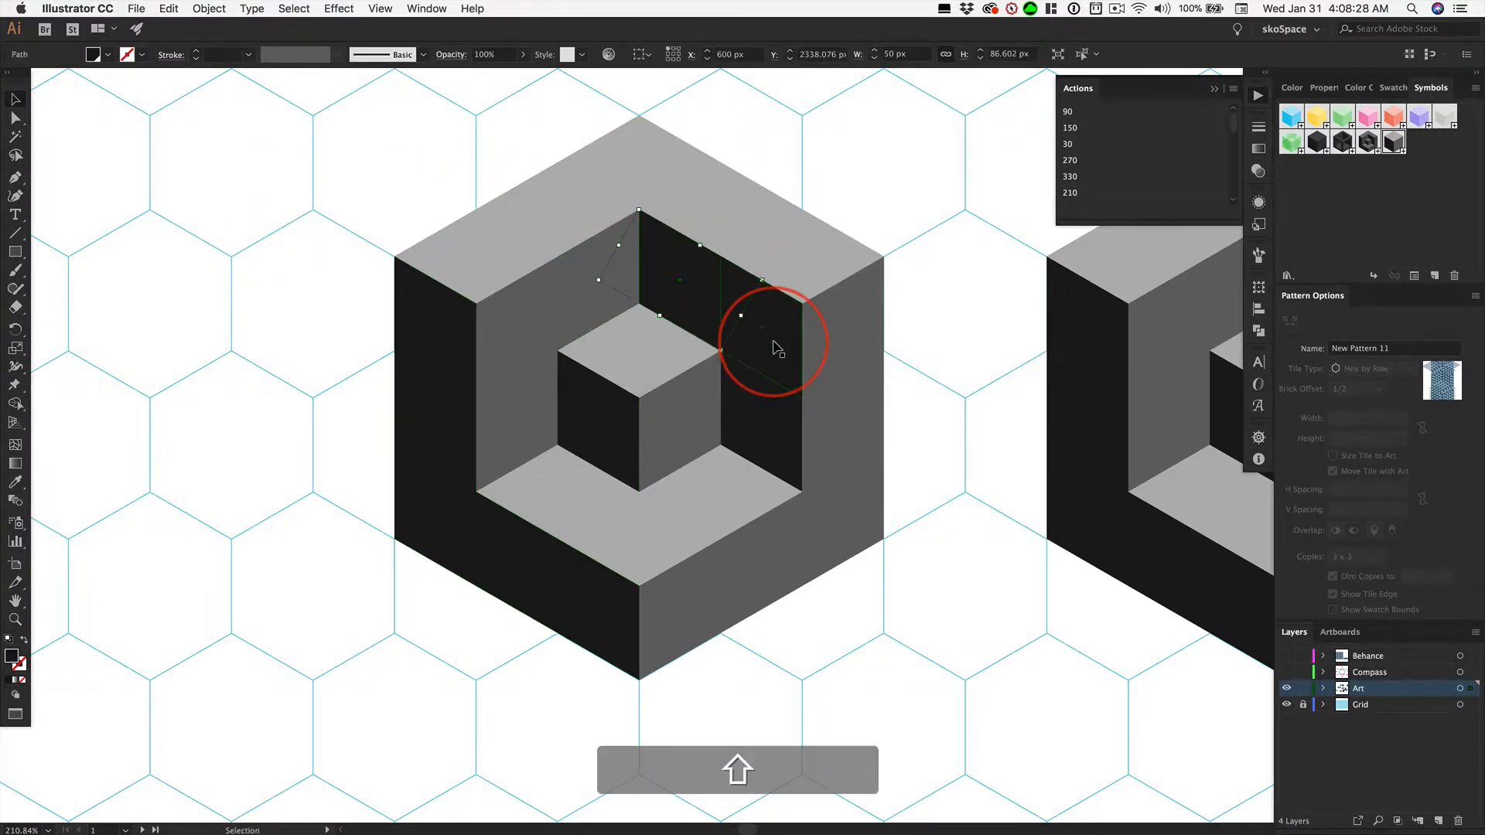
{"action": "left_click", "coordinate": [777, 348], "text": "shift"}
{"action": "left_click", "coordinate": [740, 427], "text": "shift"}
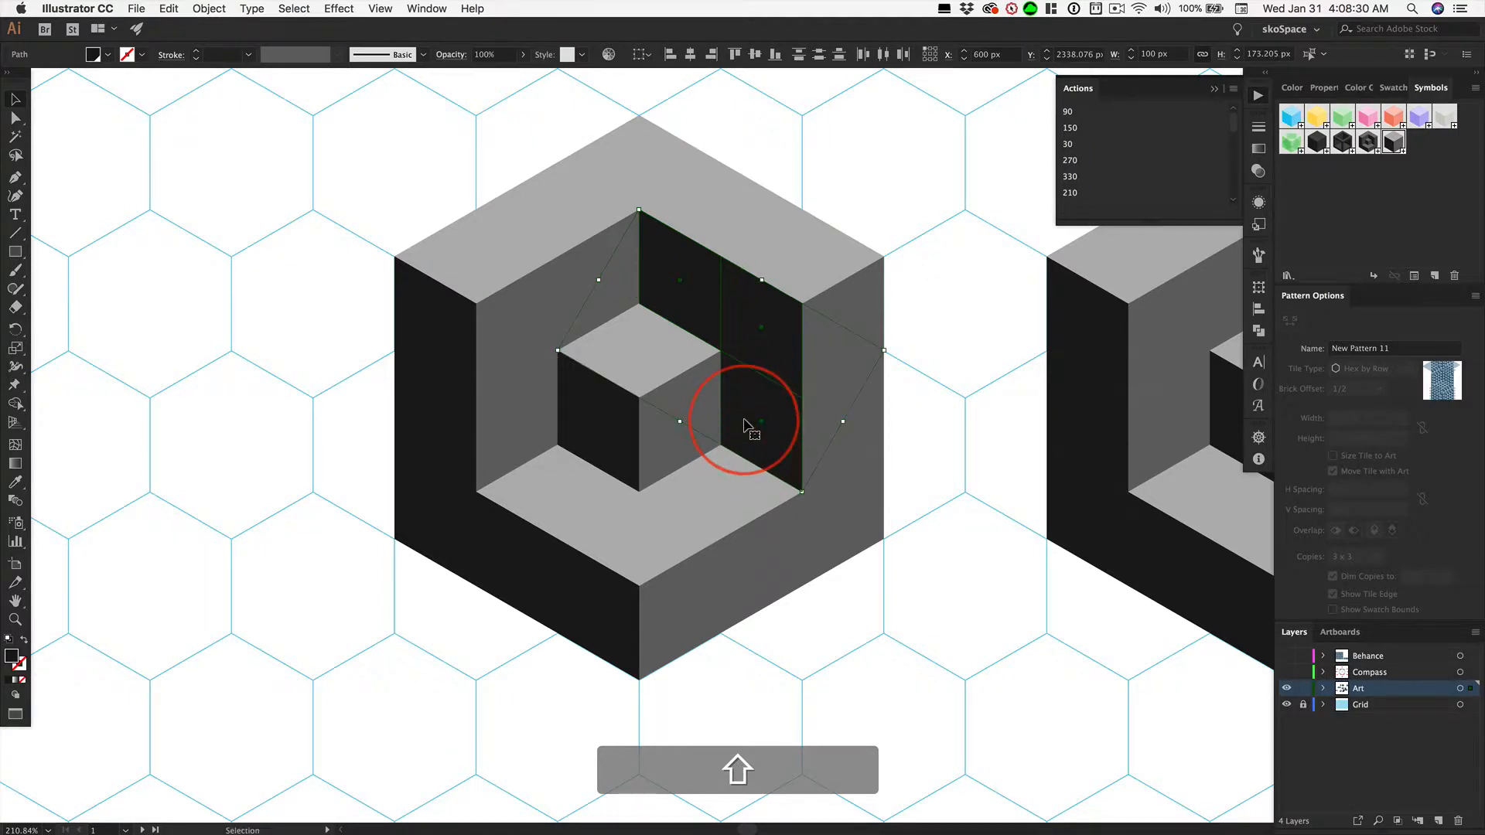
{"action": "key", "text": "shift+m"}
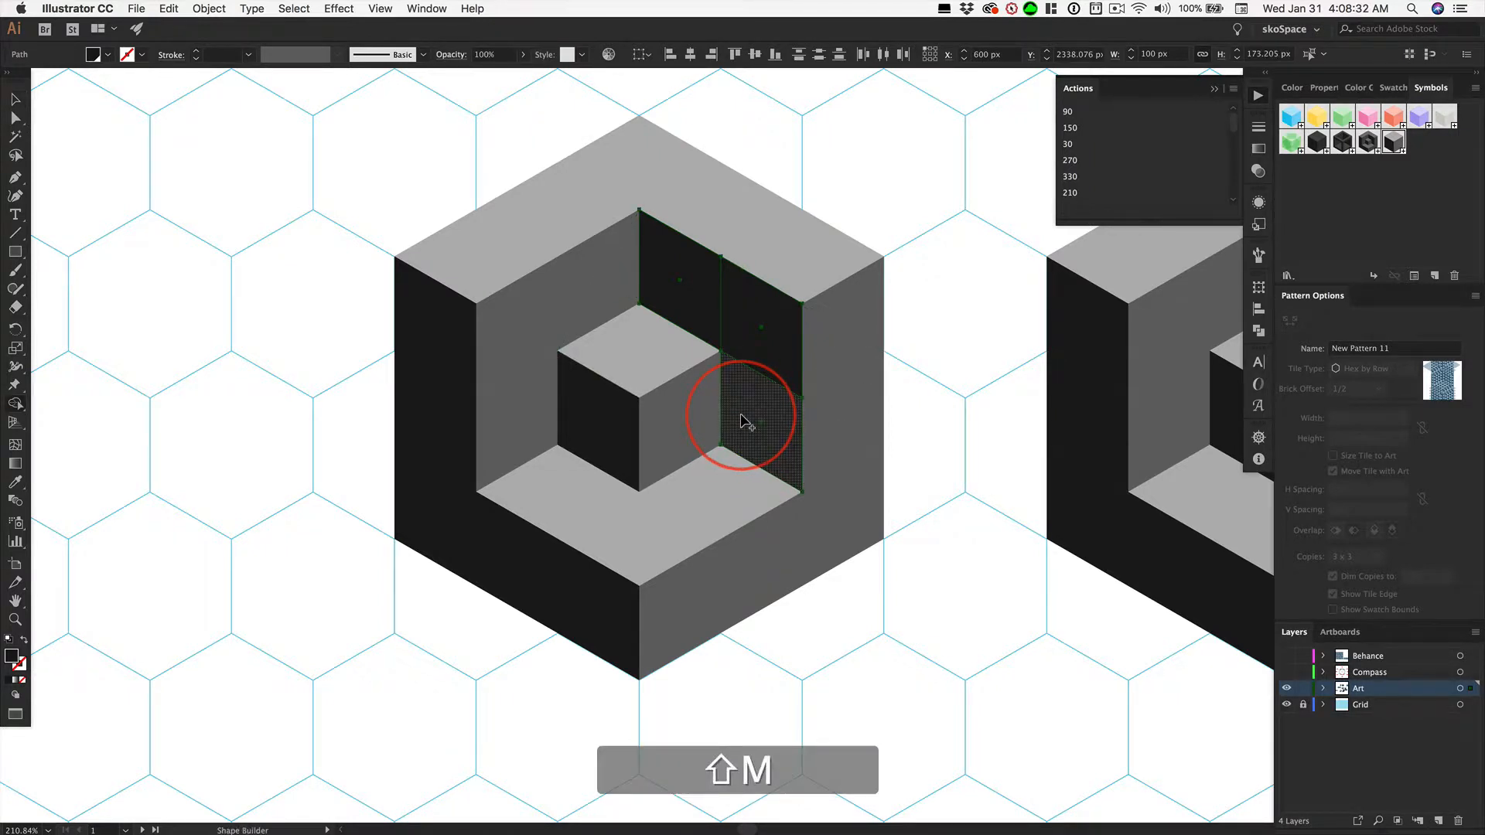
{"action": "mouse_move", "coordinate": [721, 313]}
{"action": "left_mouse_down"}
{"action": "mouse_move", "coordinate": [760, 354]}
{"action": "mouse_move", "coordinate": [759, 411]}
{"action": "left_mouse_up"}
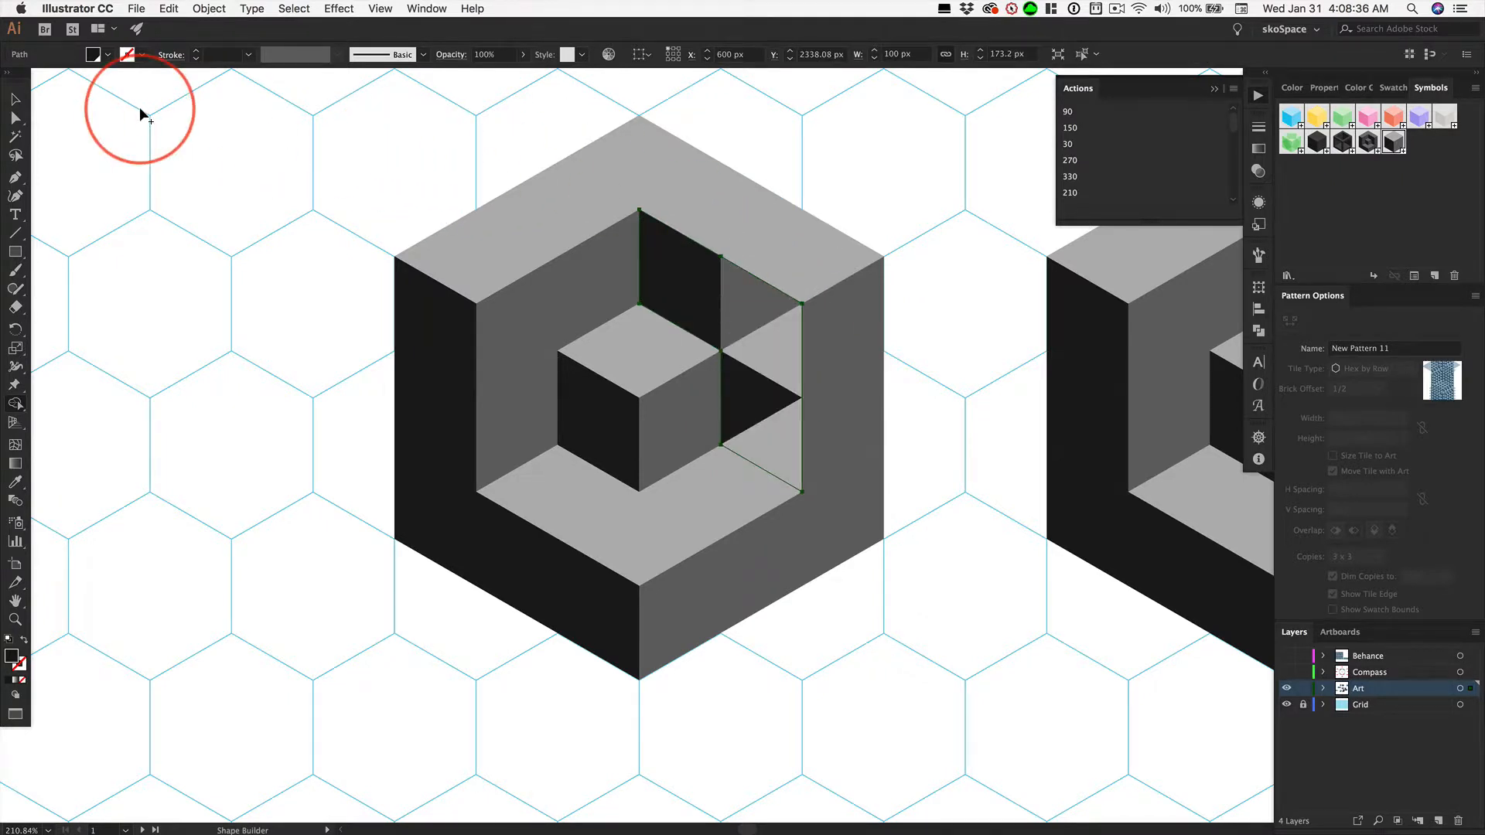
Bring the merged dark inner face to the front, leaving nothing selected.
{"action": "key", "text": "shift+super"}
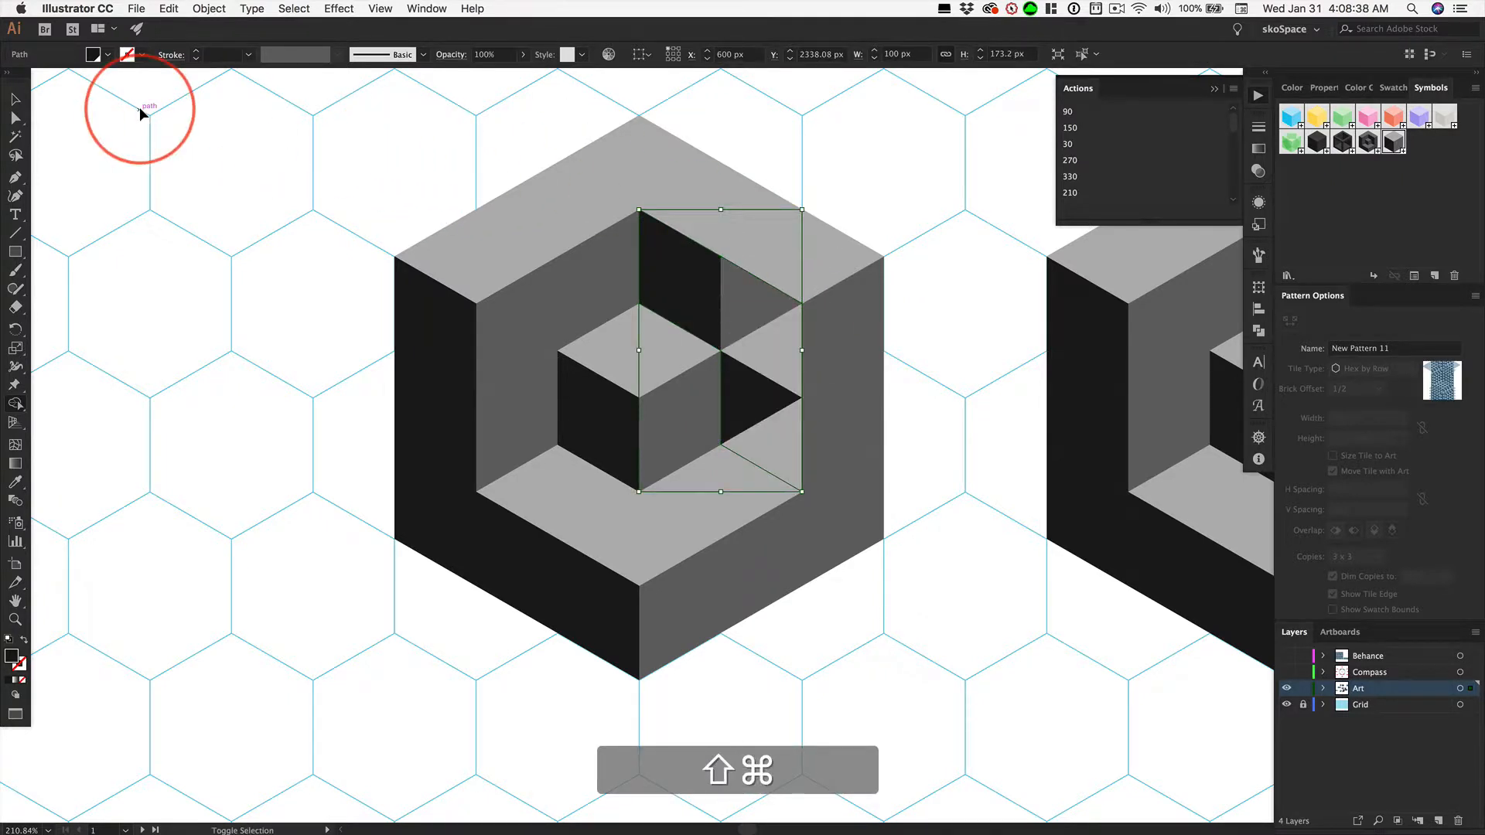
{"action": "key", "text": "shift+super+bracketright"}
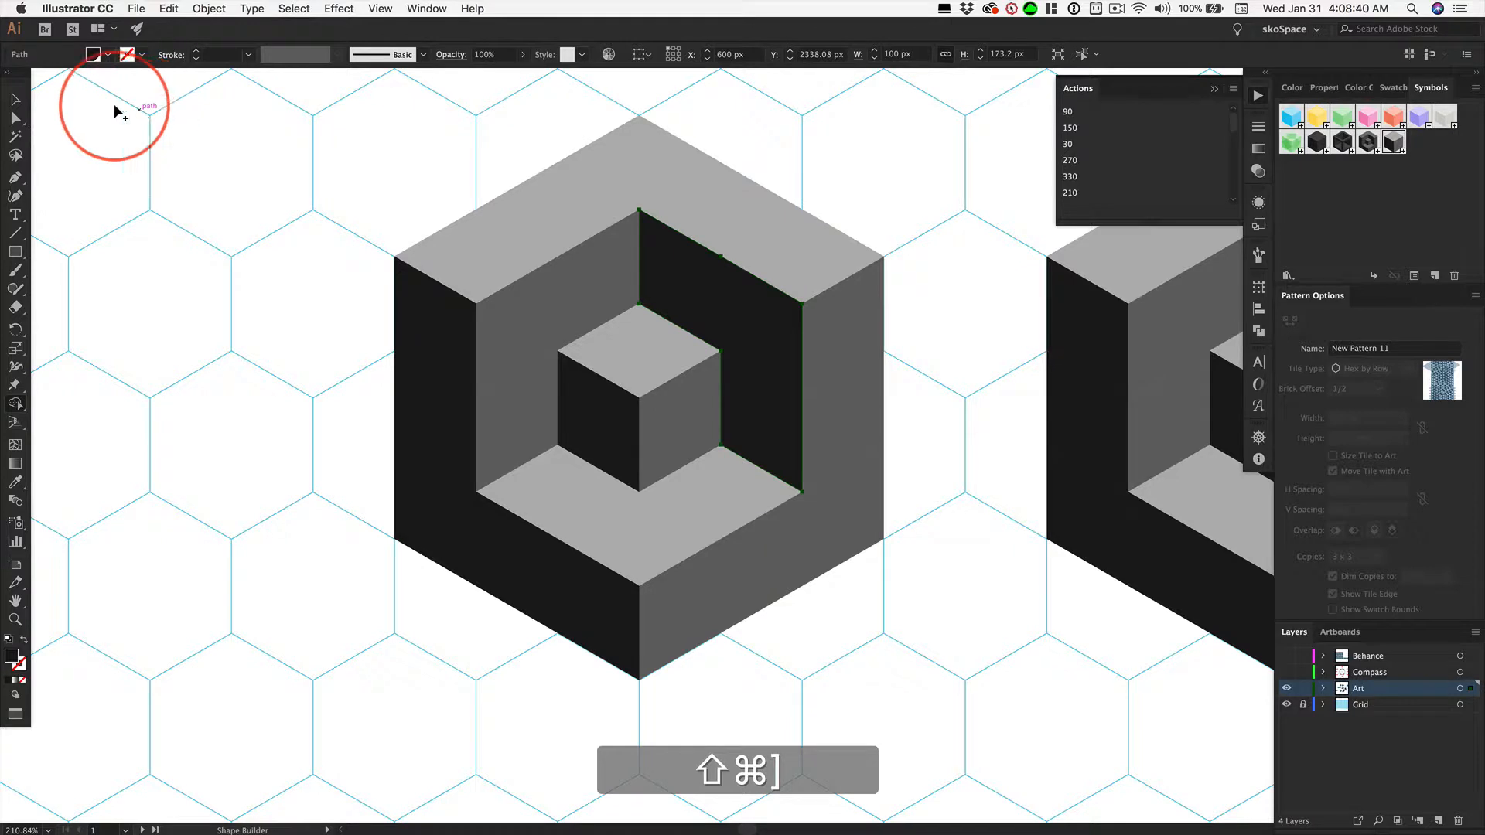
{"action": "key", "text": "v"}
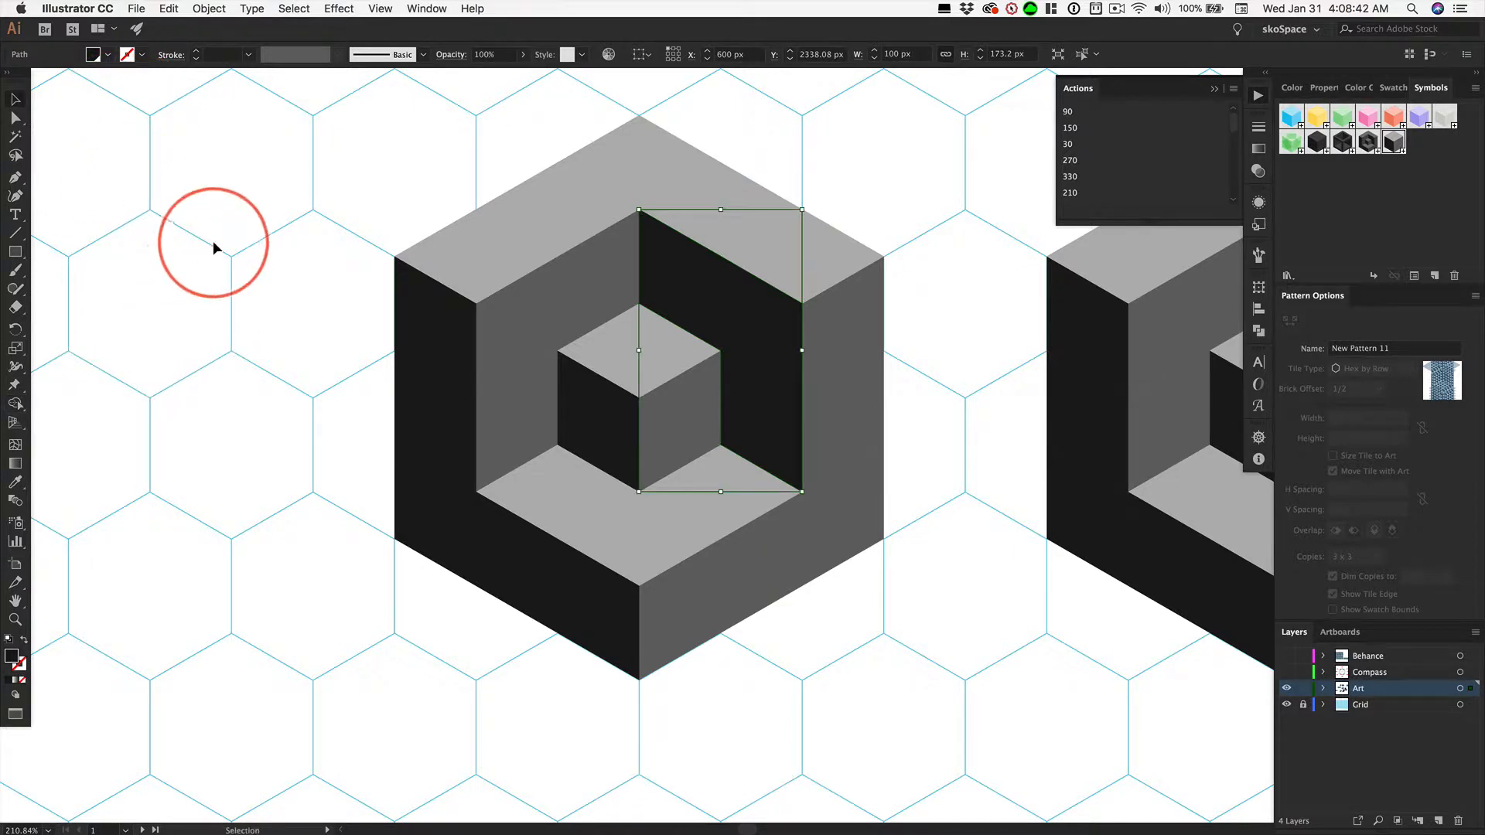
{"action": "left_click", "coordinate": [214, 246]}
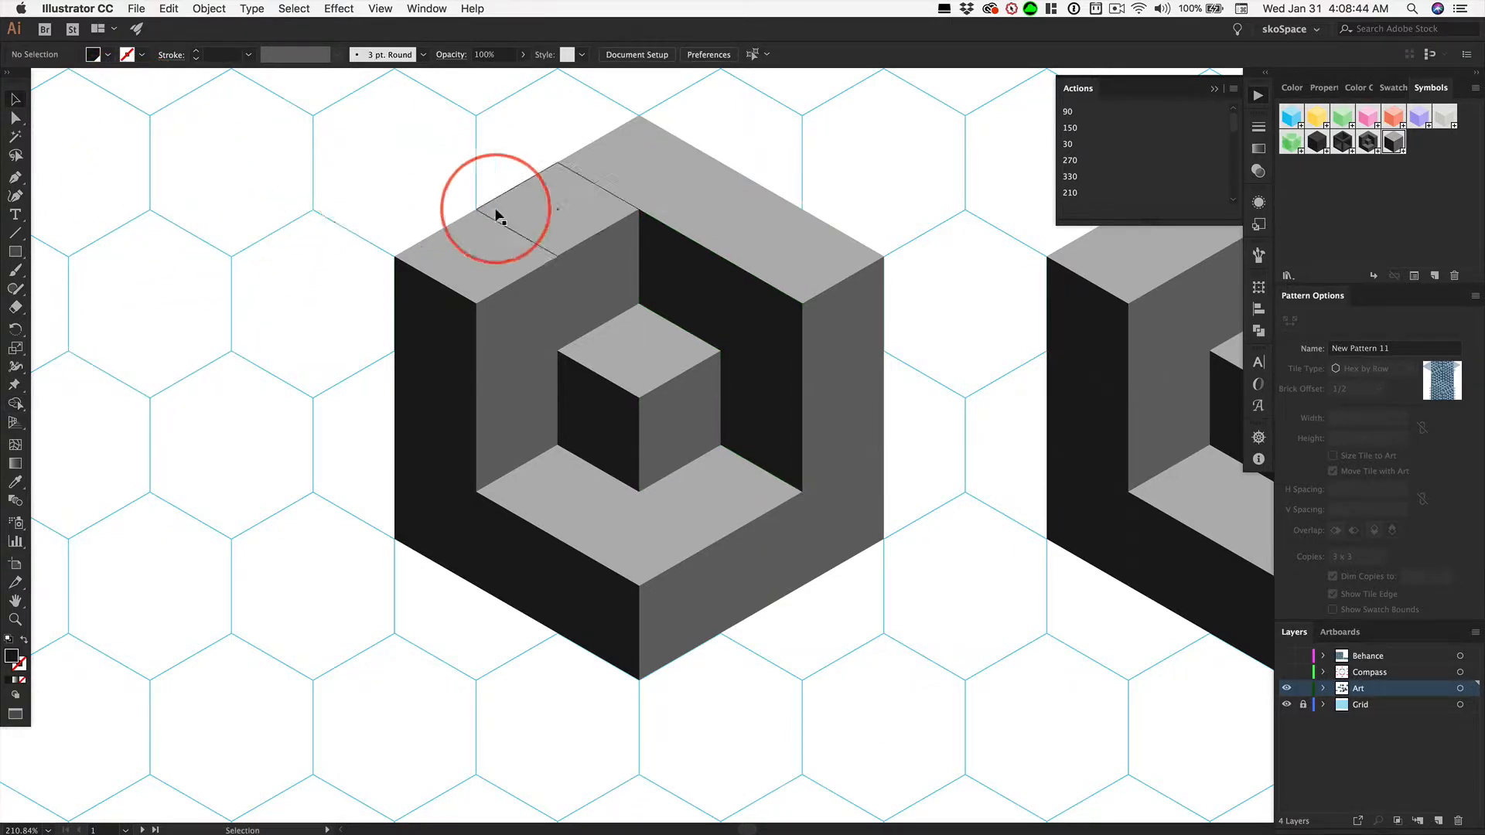
Merge the five light faces along the block's top and the three light faces on the recess floor into two separate shapes with the Shape Builder.
{"action": "left_click", "coordinate": [564, 215]}
{"action": "left_click", "coordinate": [636, 177], "text": "shift"}
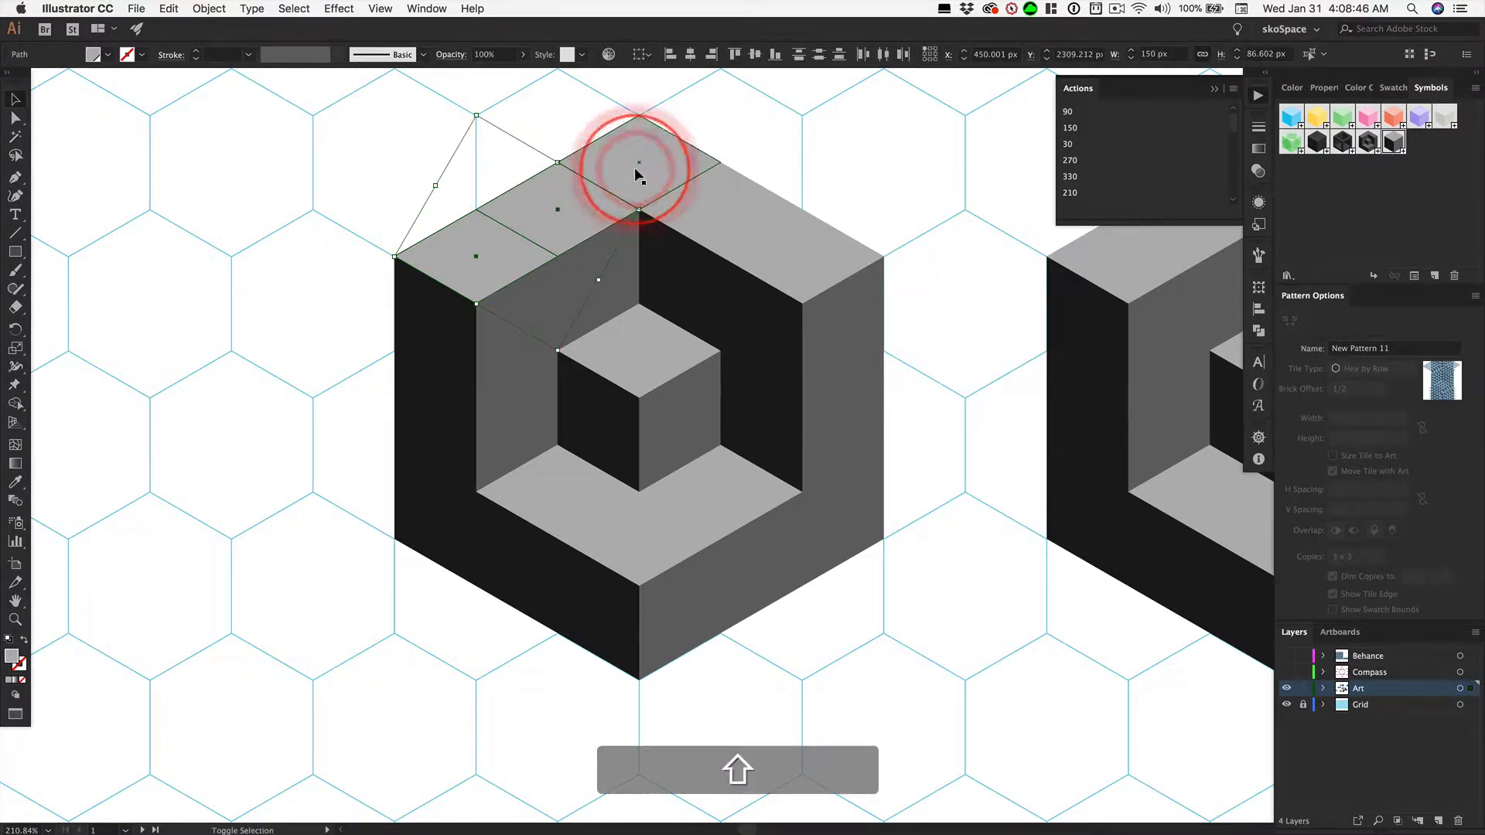
{"action": "left_click", "coordinate": [712, 188], "text": "shift"}
{"action": "left_click", "coordinate": [804, 261], "text": "shift"}
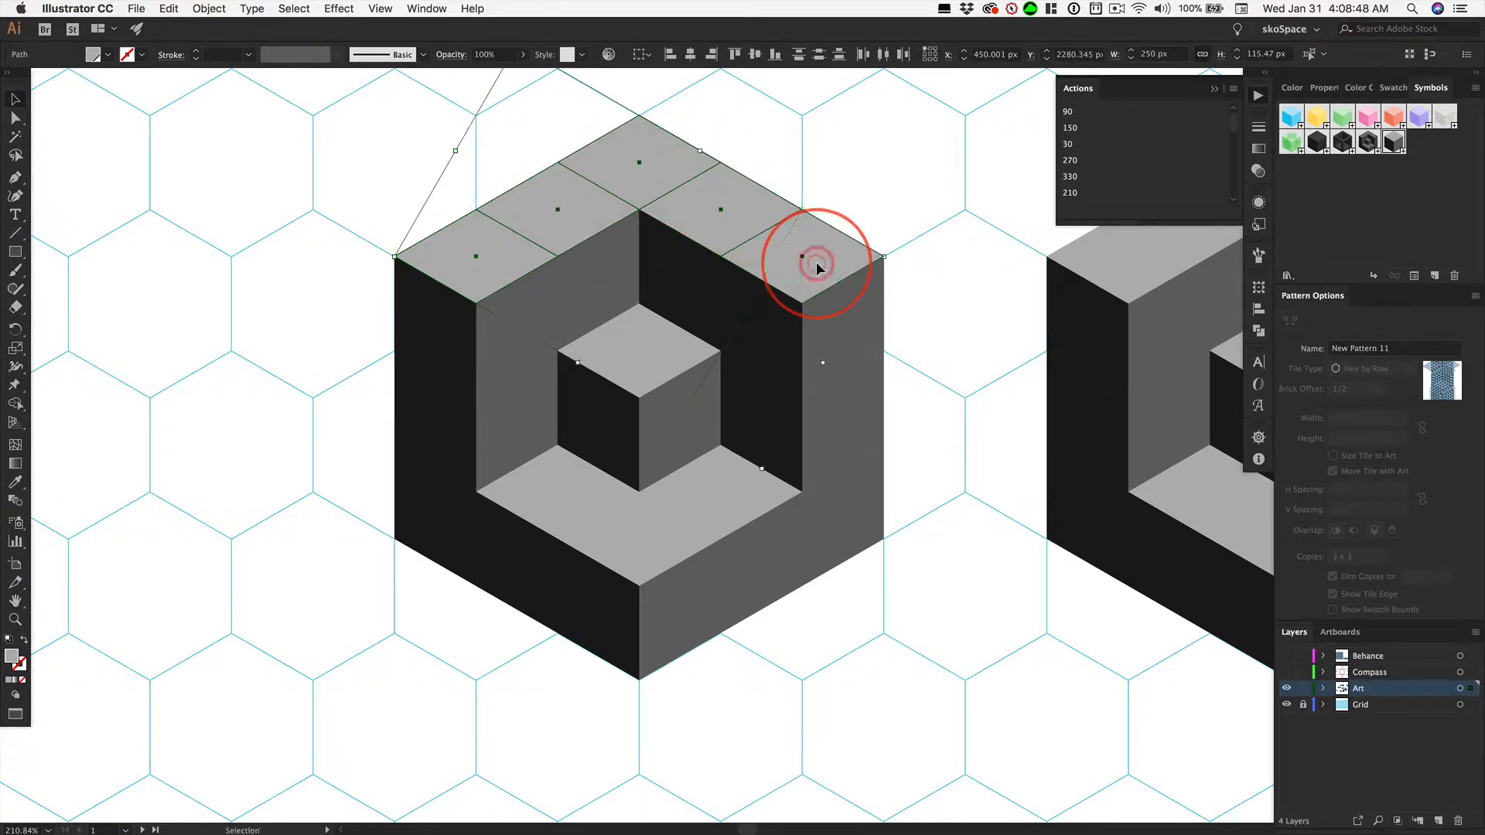
{"action": "left_click", "coordinate": [569, 491], "text": "shift"}
{"action": "left_click", "coordinate": [640, 551], "text": "shift"}
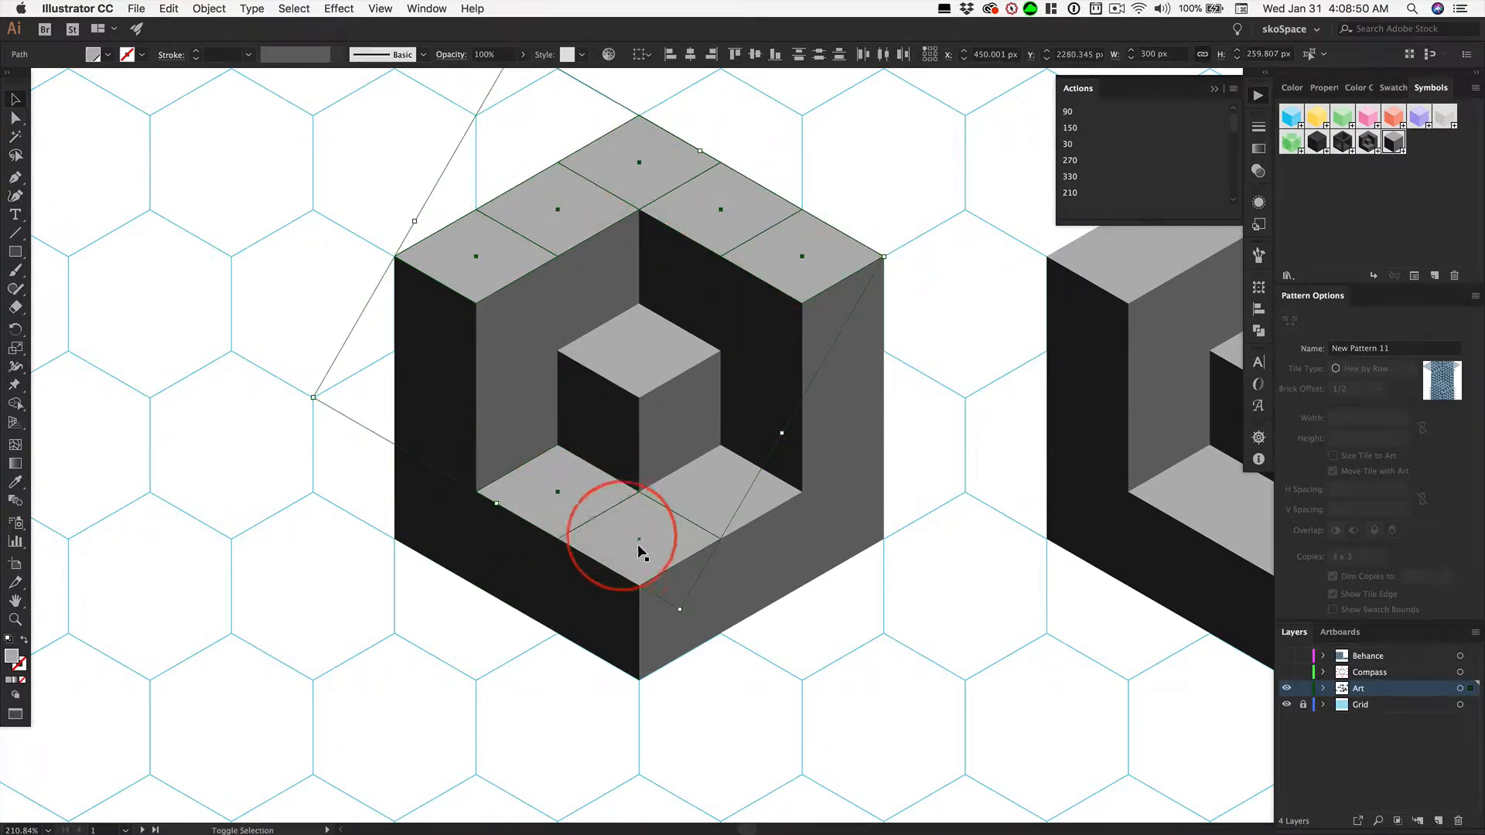
{"action": "left_click", "coordinate": [716, 507], "text": "shift"}
{"action": "left_click", "coordinate": [839, 396], "text": "shift"}
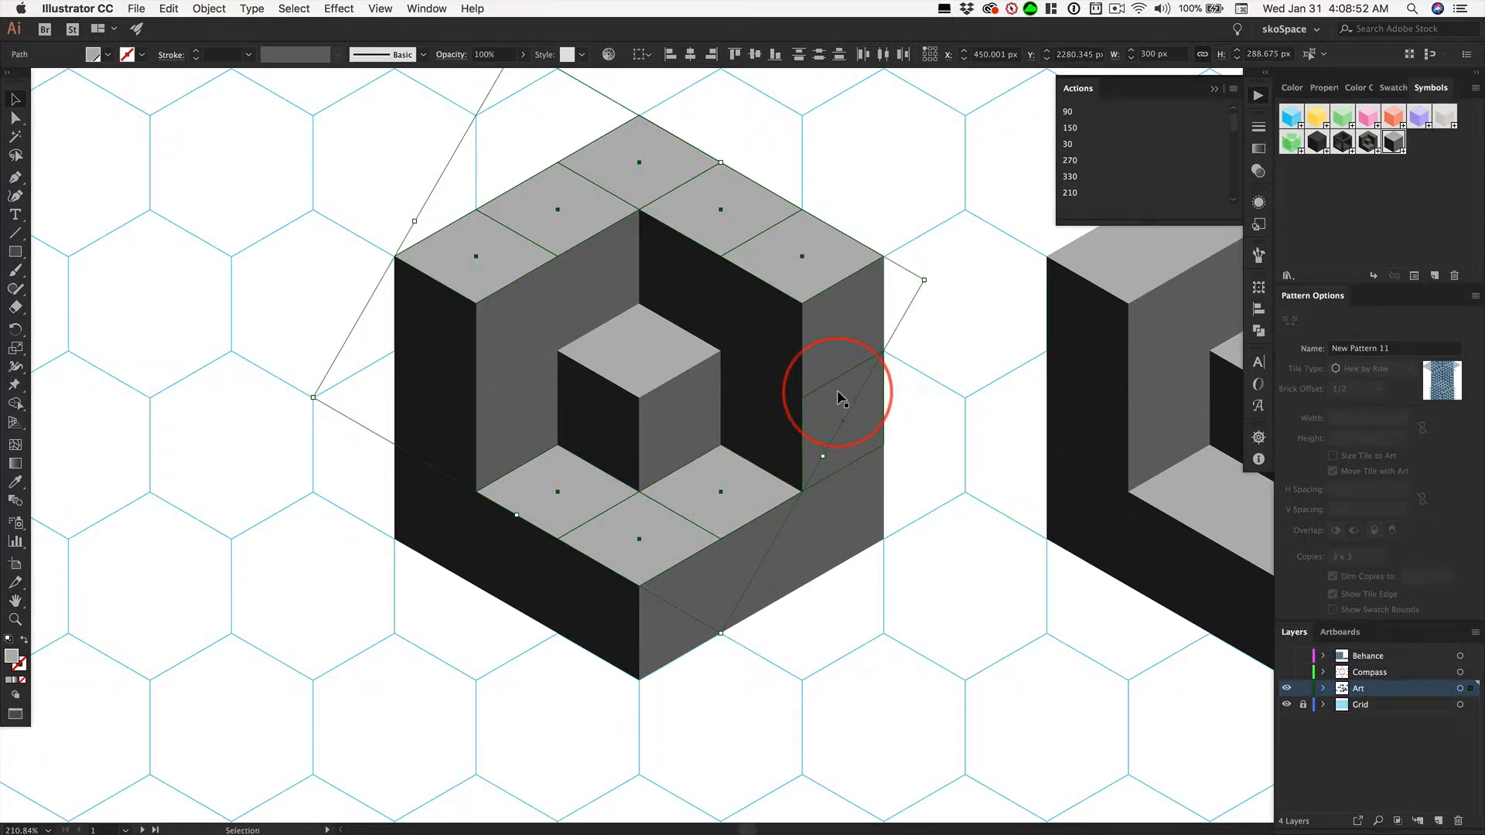
{"action": "key", "text": "shift+m"}
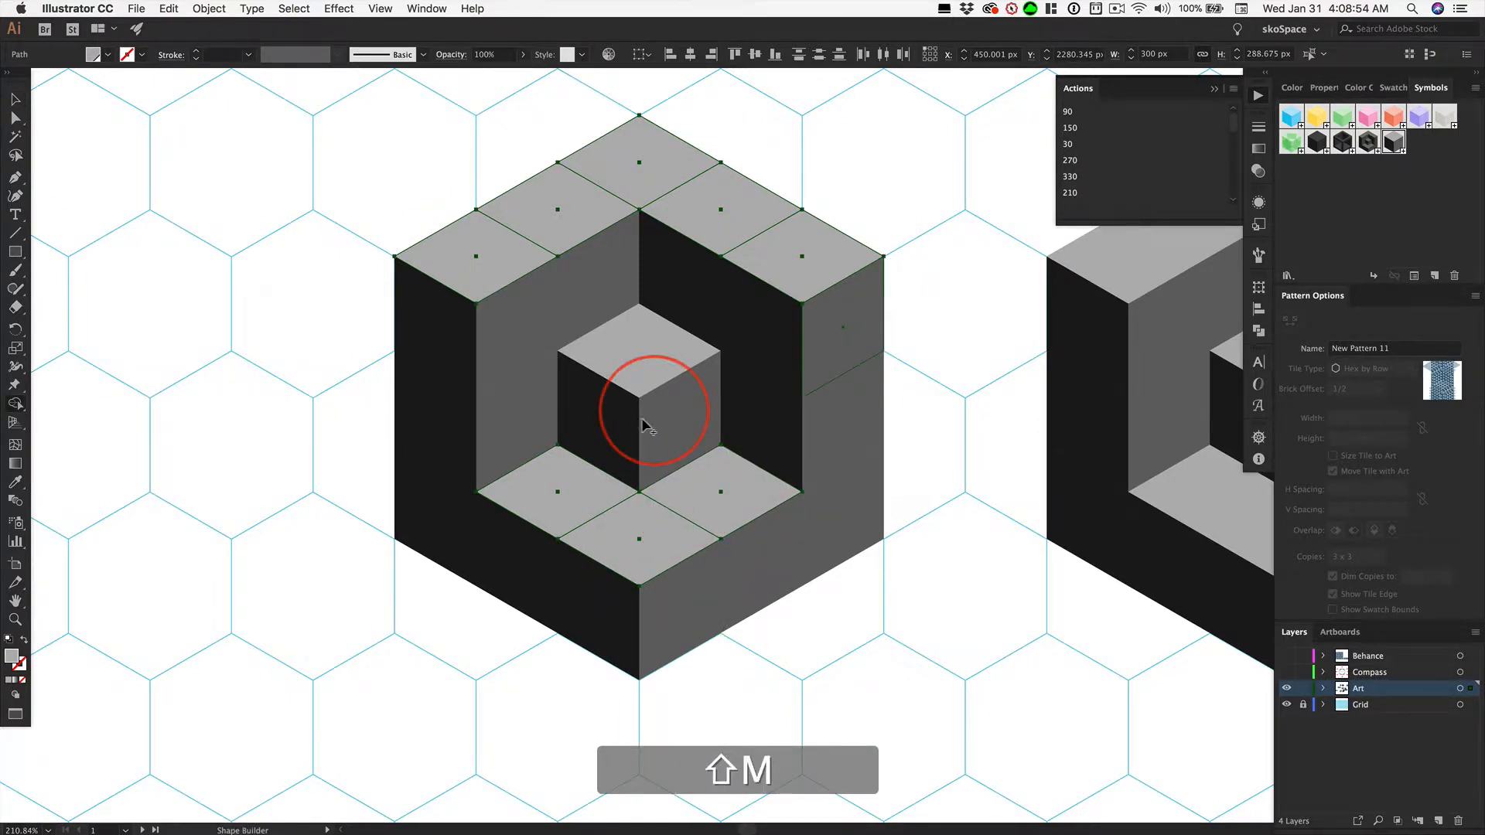
{"action": "mouse_move", "coordinate": [570, 507]}
{"action": "left_mouse_down"}
{"action": "mouse_move", "coordinate": [649, 533]}
{"action": "mouse_move", "coordinate": [711, 504]}
{"action": "left_mouse_up"}
{"action": "mouse_move", "coordinate": [493, 241]}
{"action": "left_mouse_down"}
{"action": "mouse_move", "coordinate": [662, 149]}
{"action": "mouse_move", "coordinate": [797, 257]}
{"action": "left_mouse_up"}
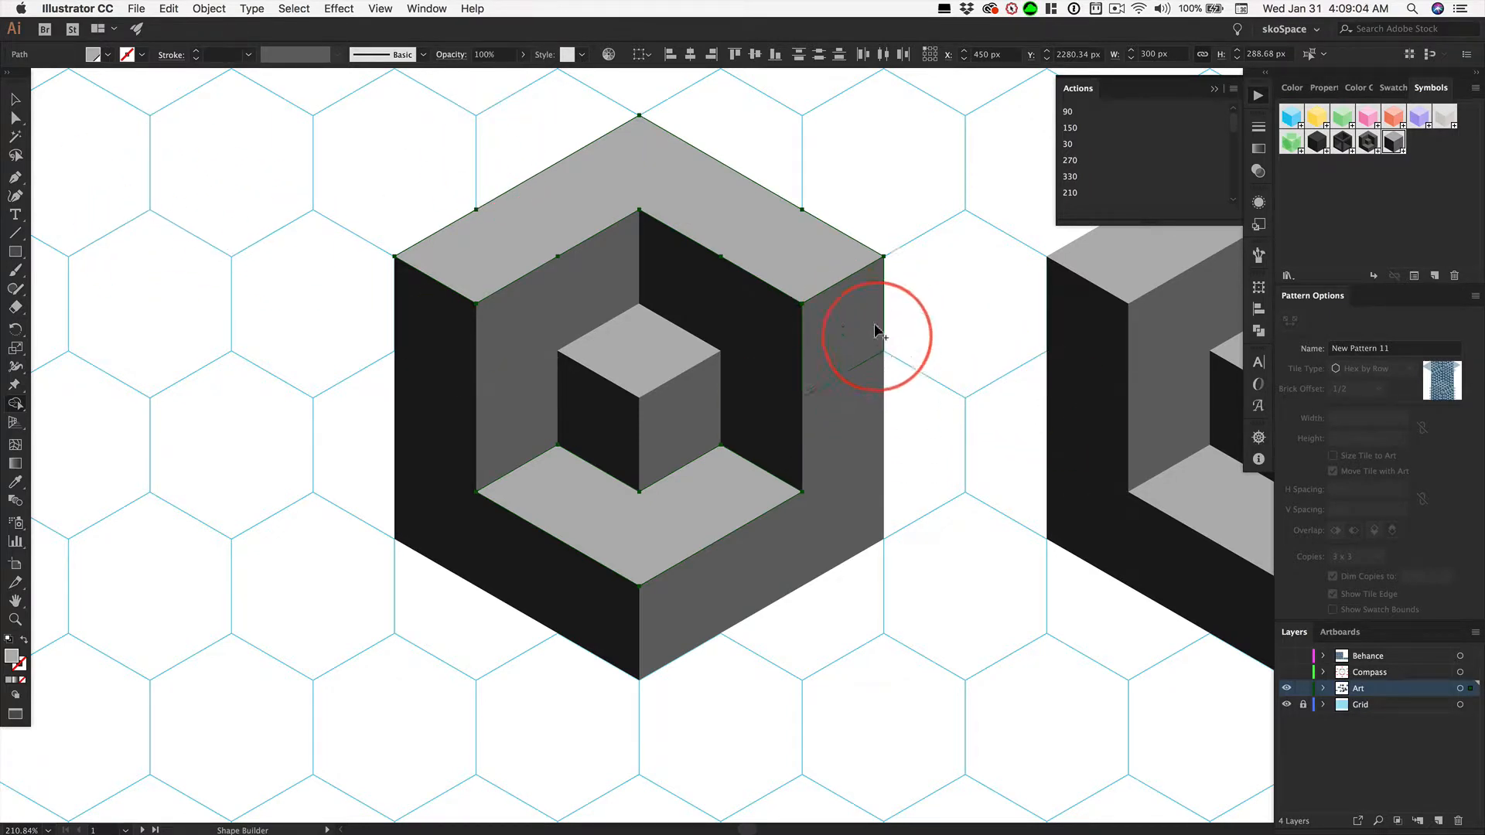
{"action": "key", "text": "v"}
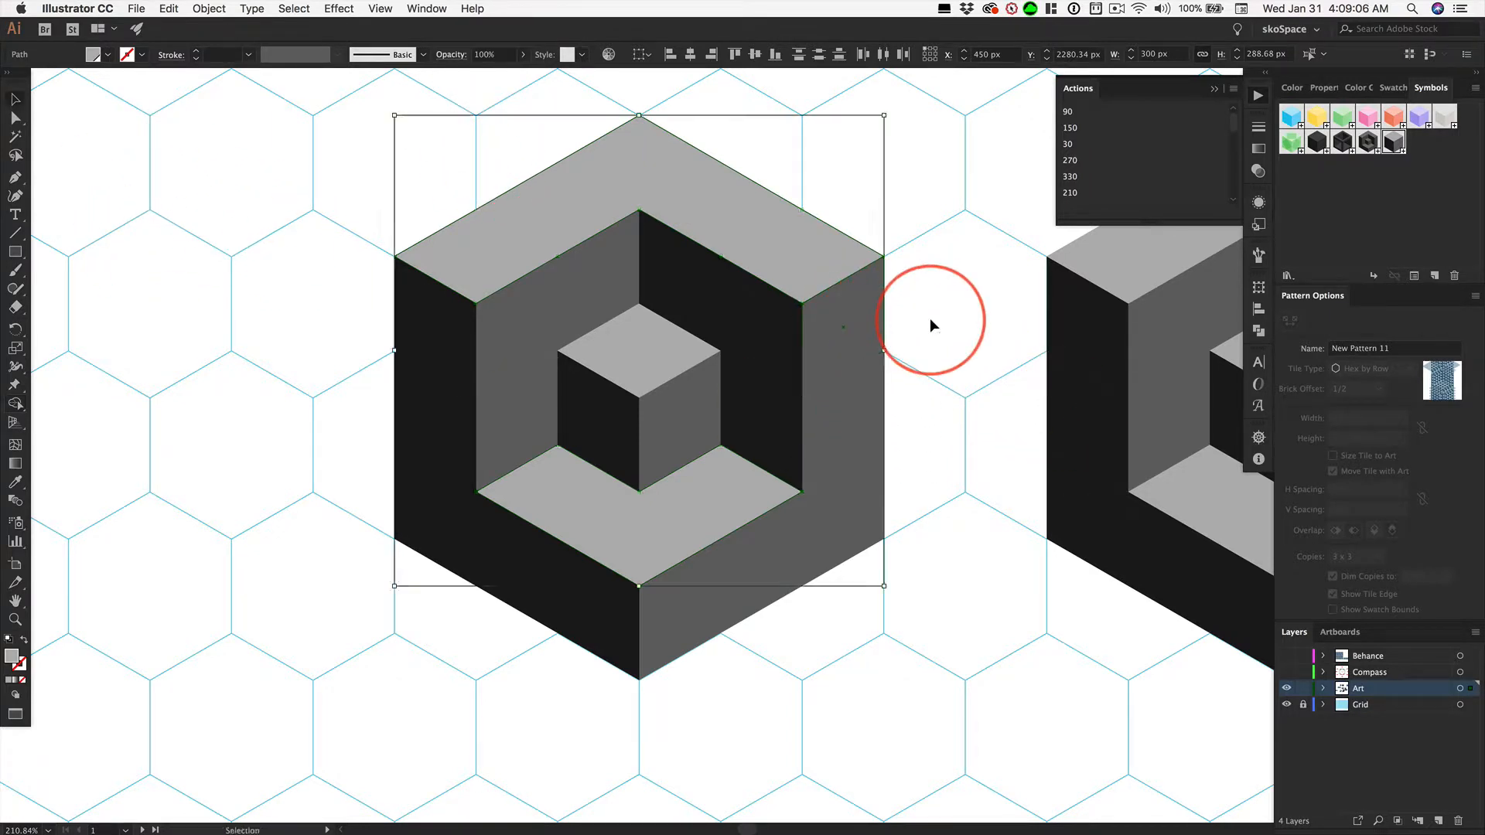
Merge the five mid-gray outer faces on the block's right side into one L-shaped path with the Shape Builder.
{"action": "left_click", "coordinate": [850, 318]}
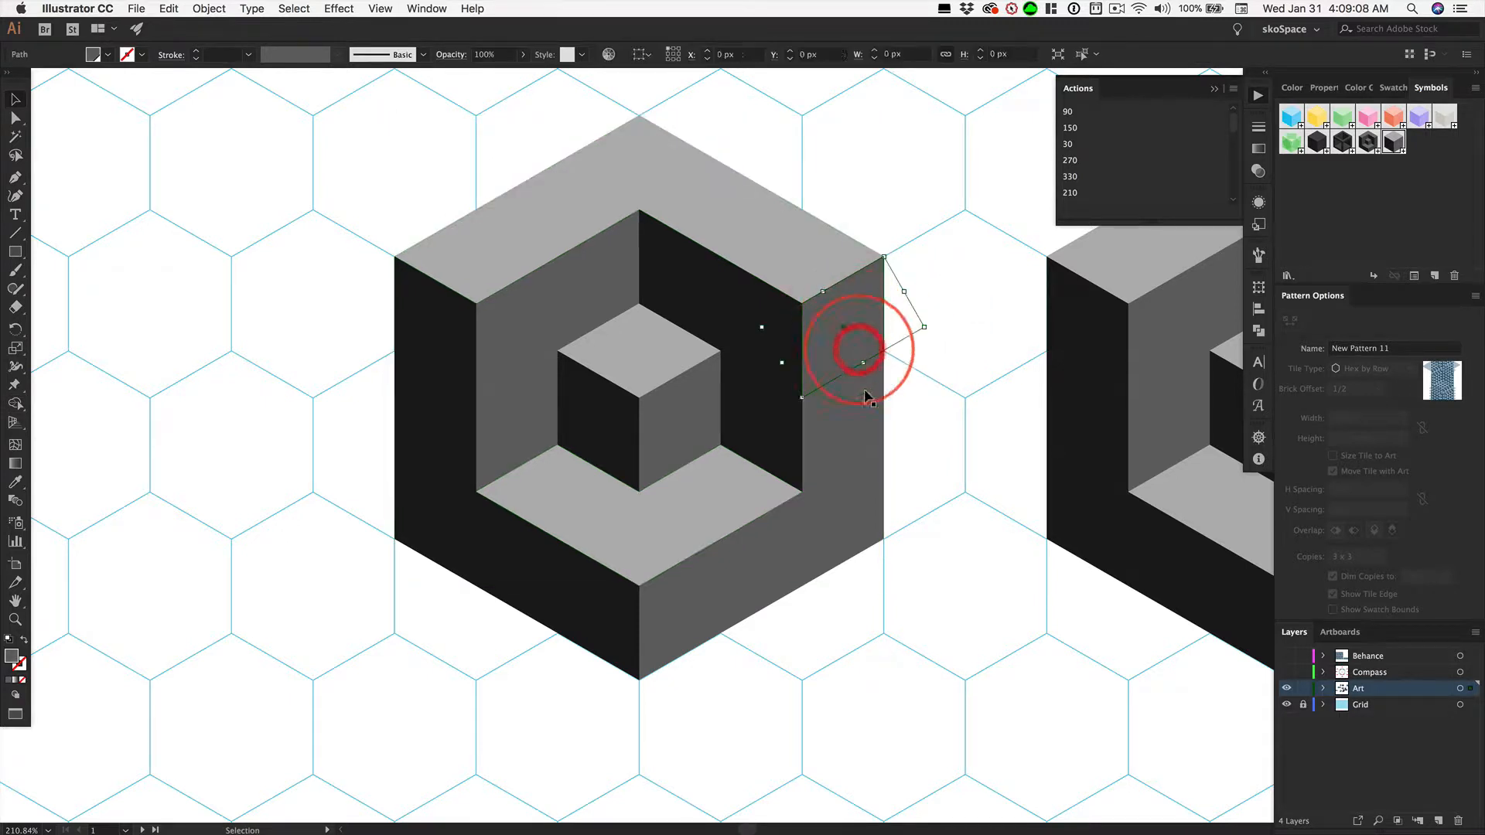
{"action": "left_click", "coordinate": [858, 424], "text": "shift"}
{"action": "left_click", "coordinate": [858, 490], "text": "shift"}
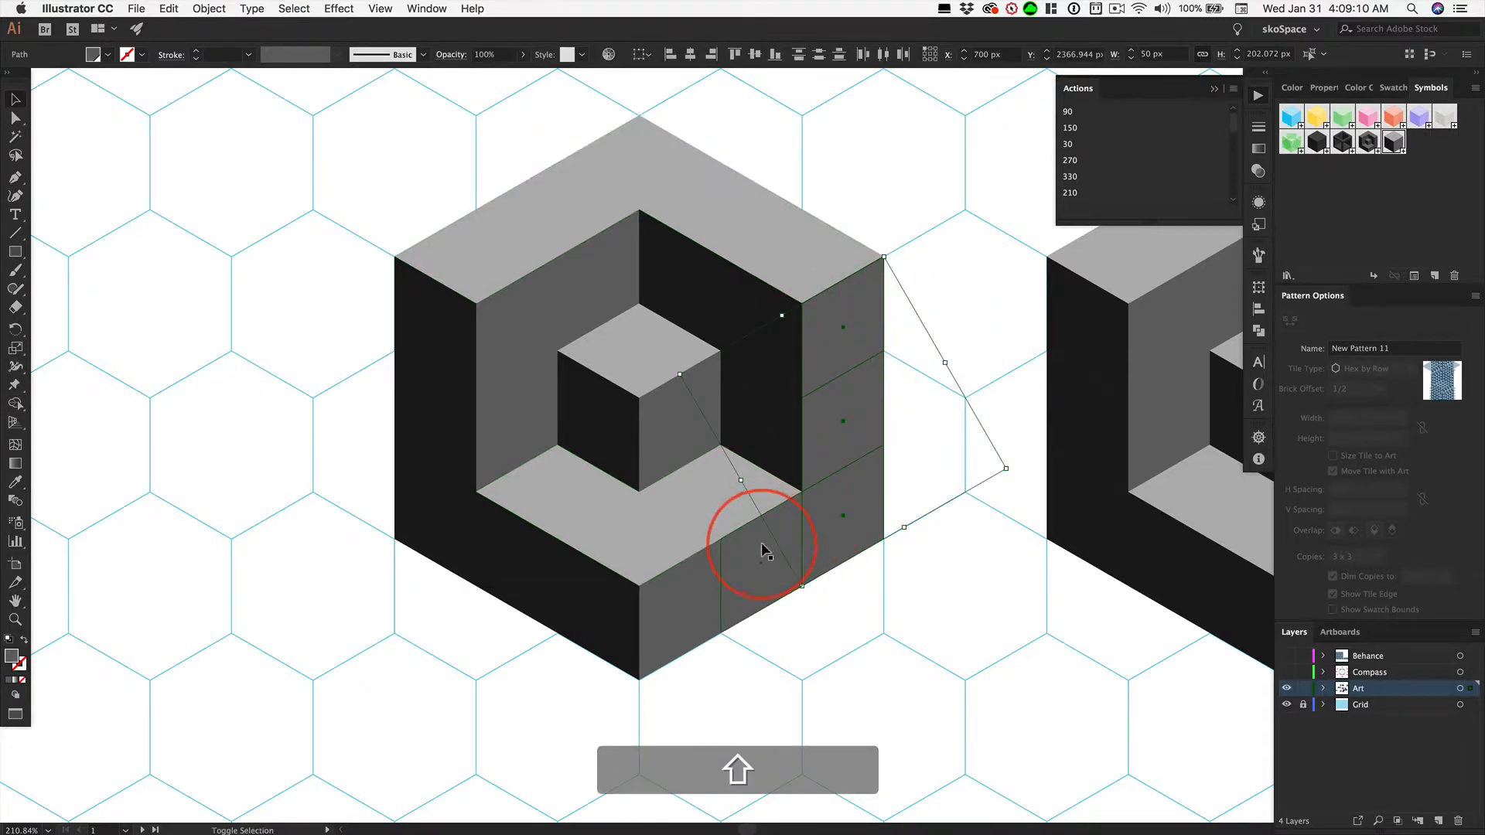
{"action": "left_click", "coordinate": [728, 557], "text": "shift"}
{"action": "left_click", "coordinate": [702, 576], "text": "shift"}
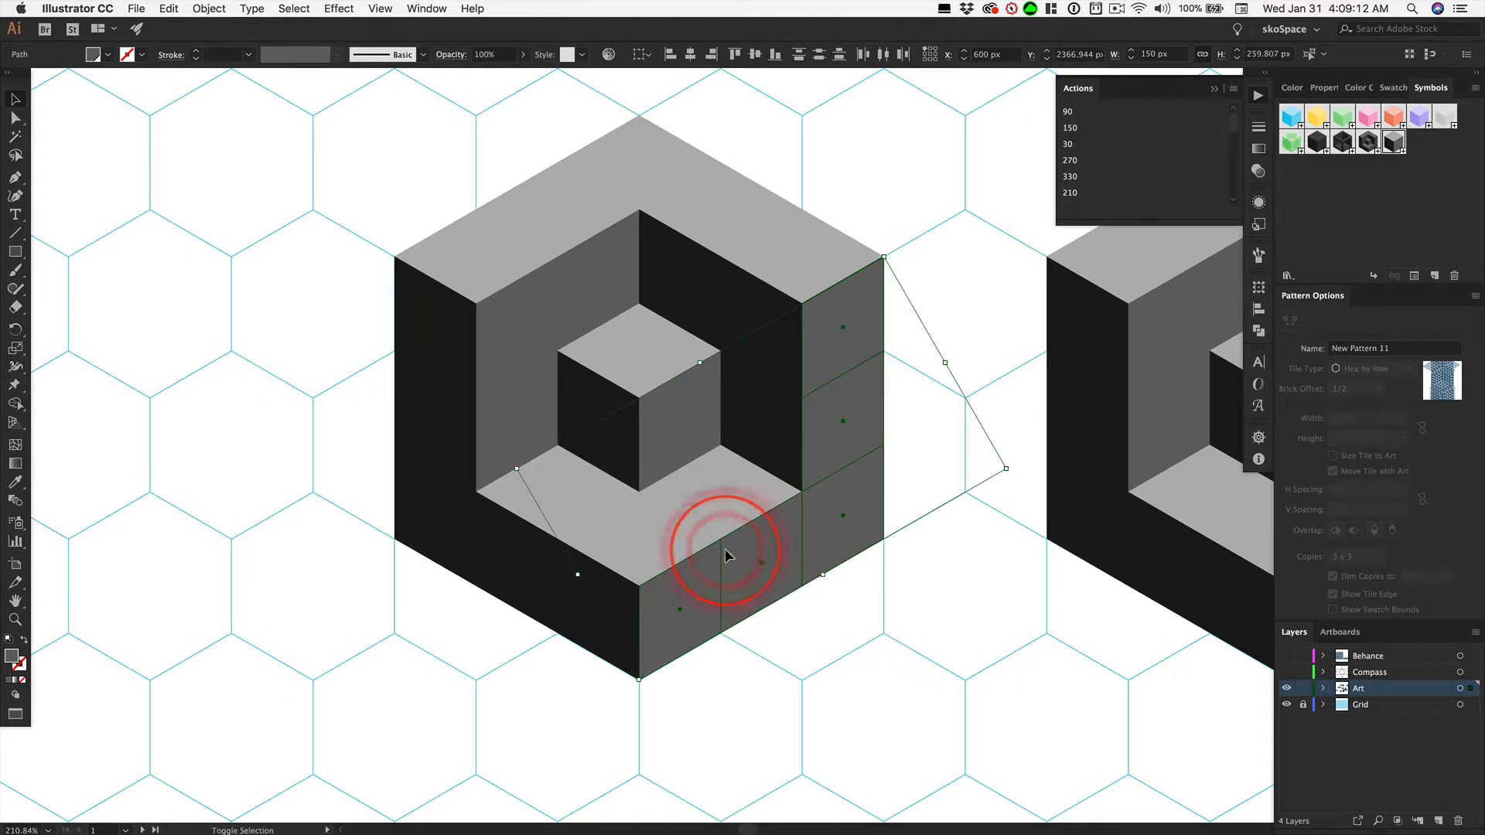
{"action": "key", "text": "shift+m"}
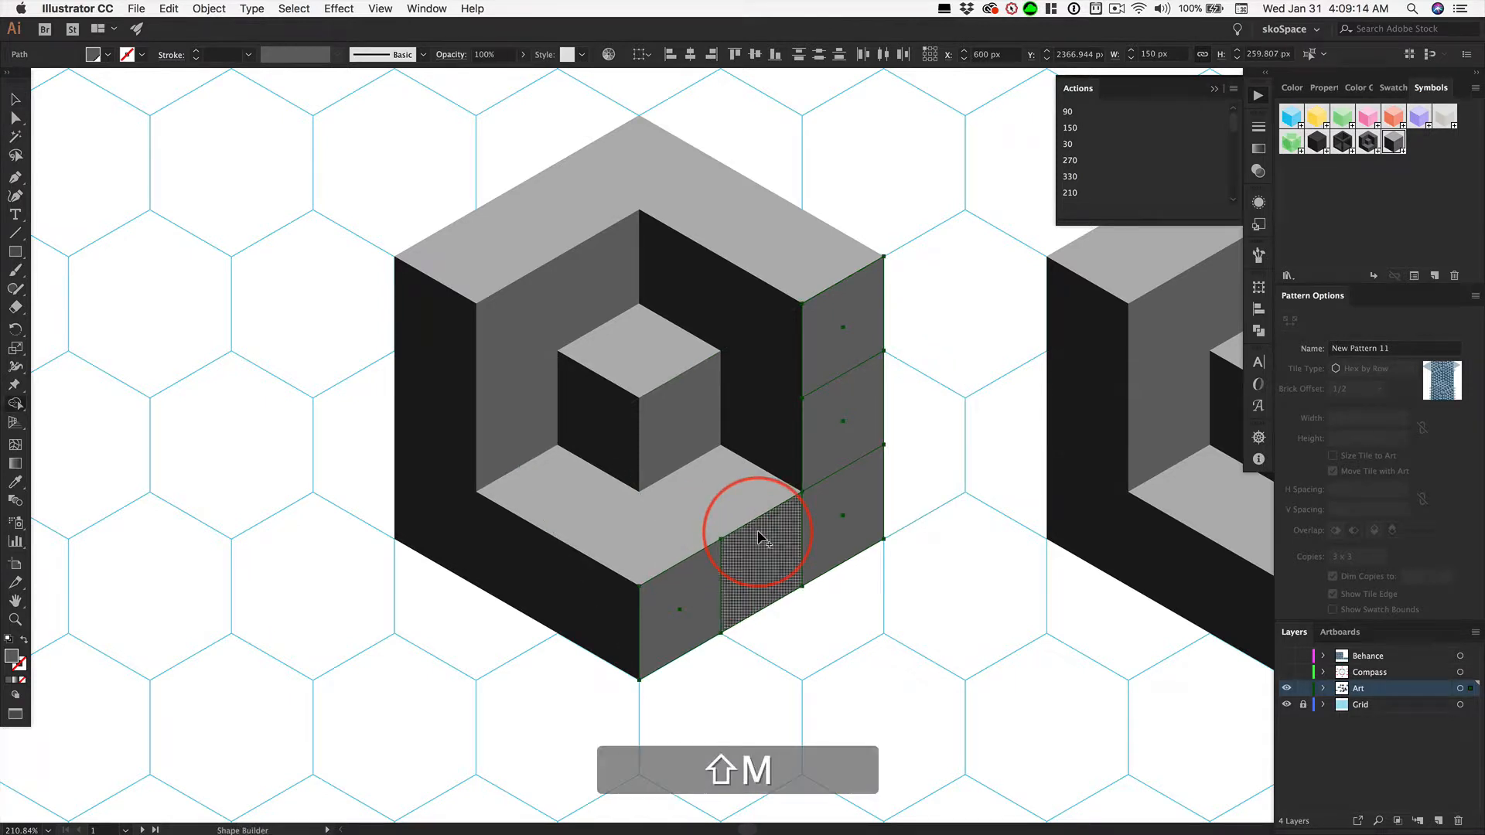
{"action": "mouse_move", "coordinate": [708, 595]}
{"action": "left_mouse_down"}
{"action": "mouse_move", "coordinate": [836, 524]}
{"action": "mouse_move", "coordinate": [833, 364]}
{"action": "left_mouse_up"}
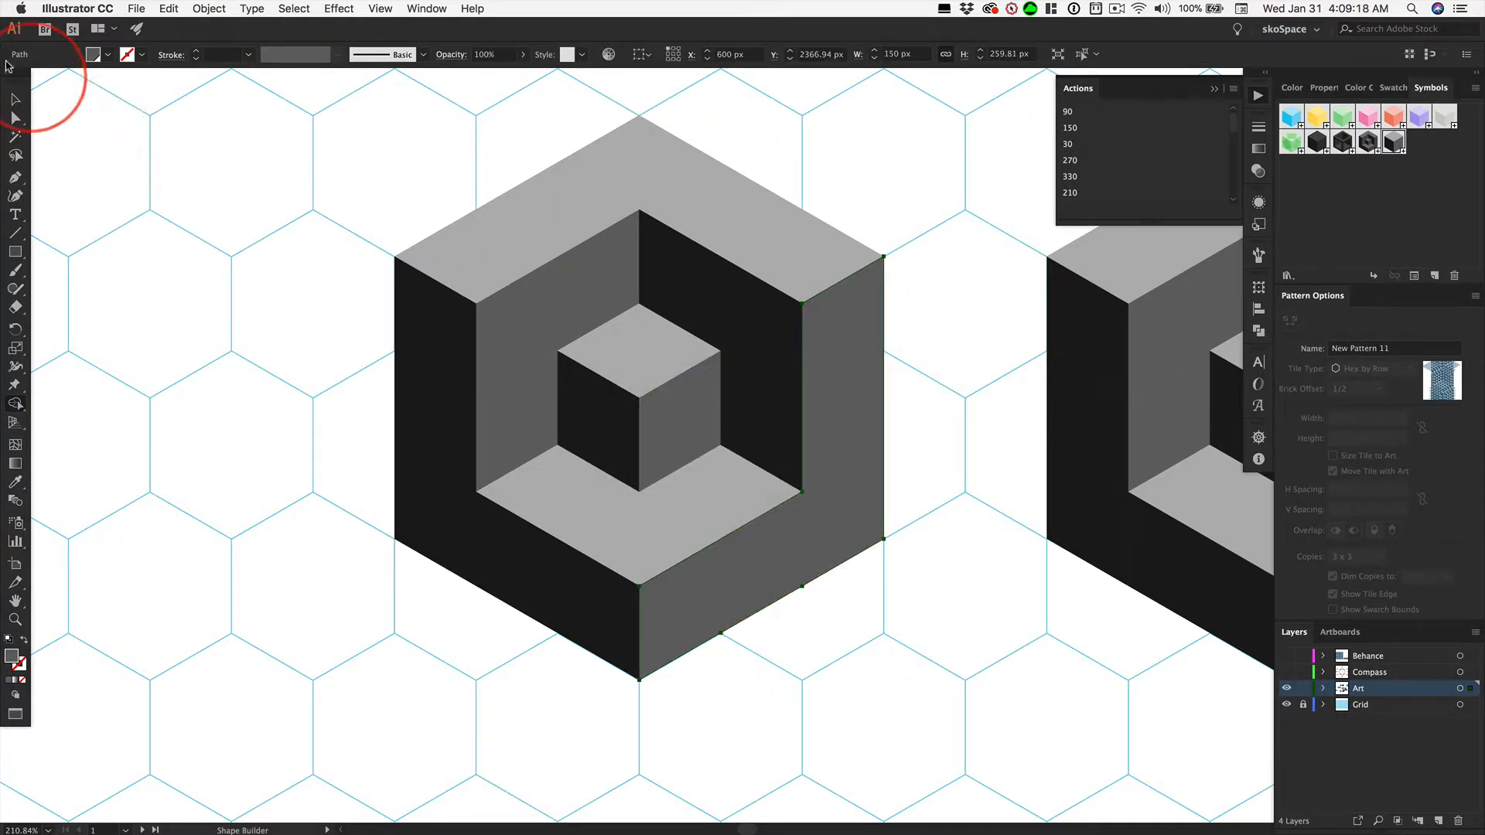
Merge the three mid-gray inner faces of the recess, left of the small center cube, into one shape with the Shape Builder.
{"action": "left_click", "coordinate": [13, 97]}
{"action": "left_click", "coordinate": [324, 136]}
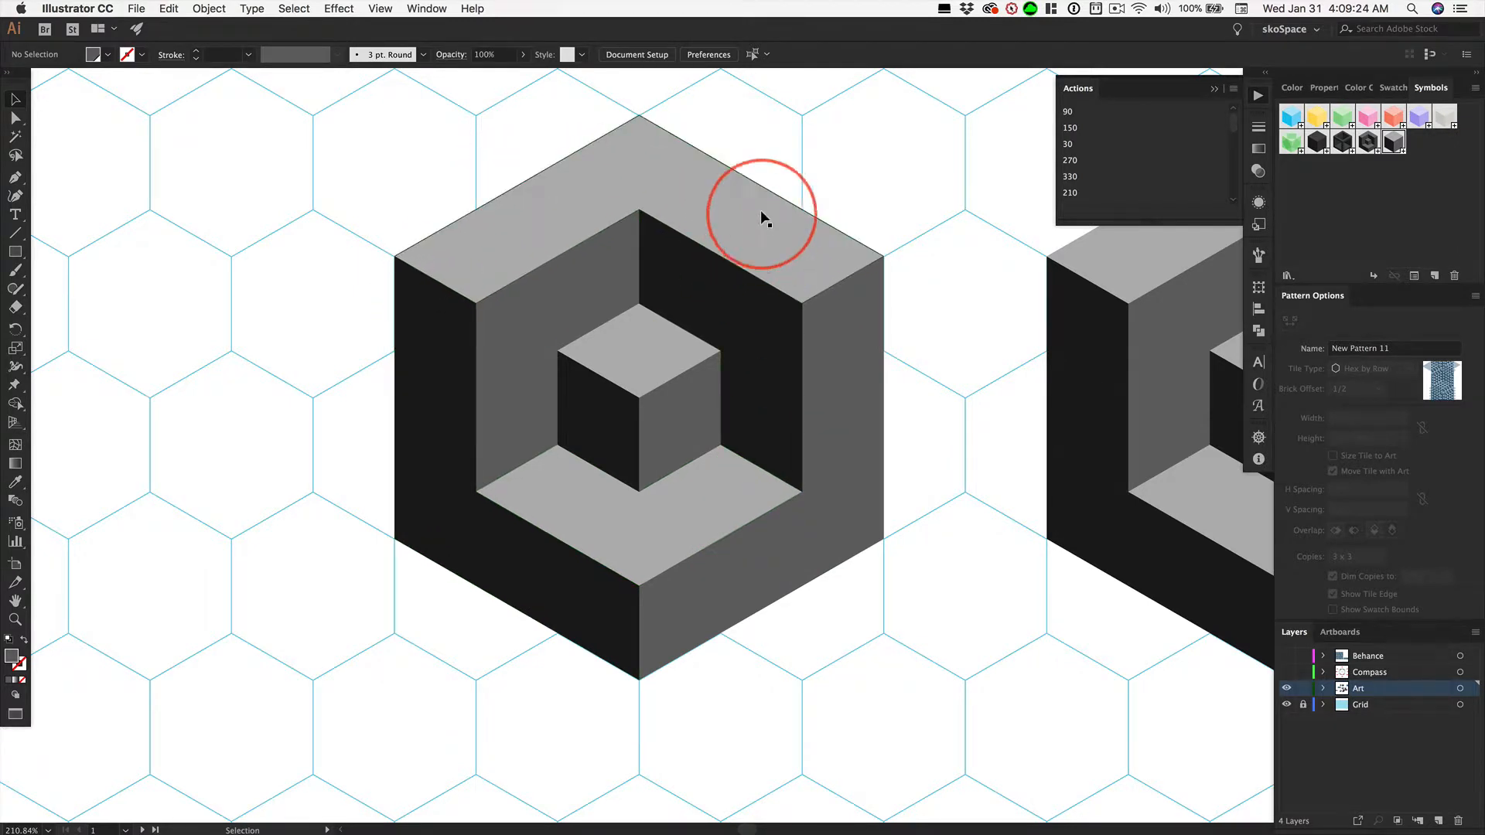
{"action": "left_click", "coordinate": [596, 303]}
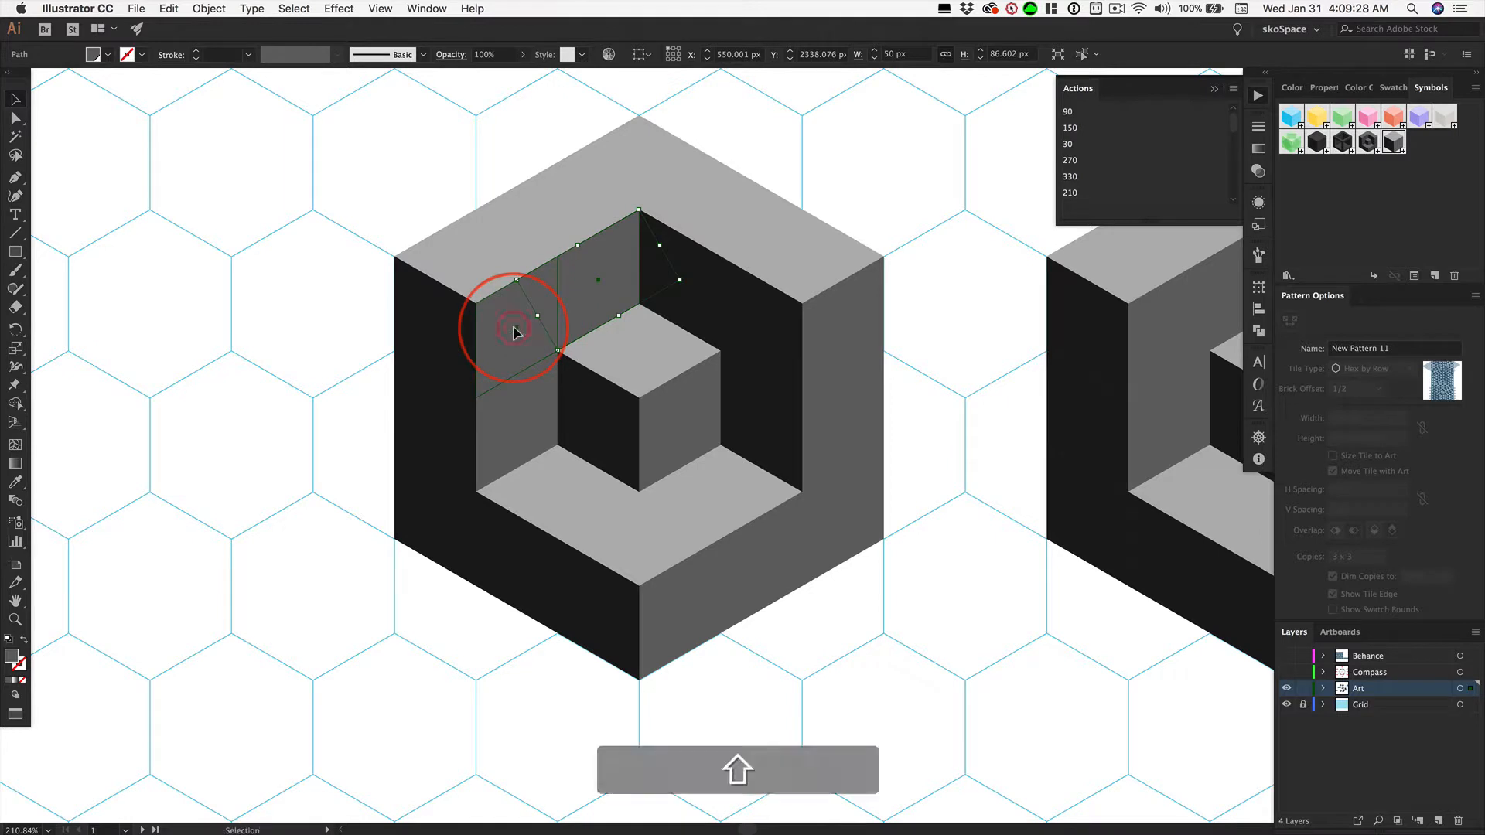
{"action": "left_click", "coordinate": [524, 425], "text": "shift"}
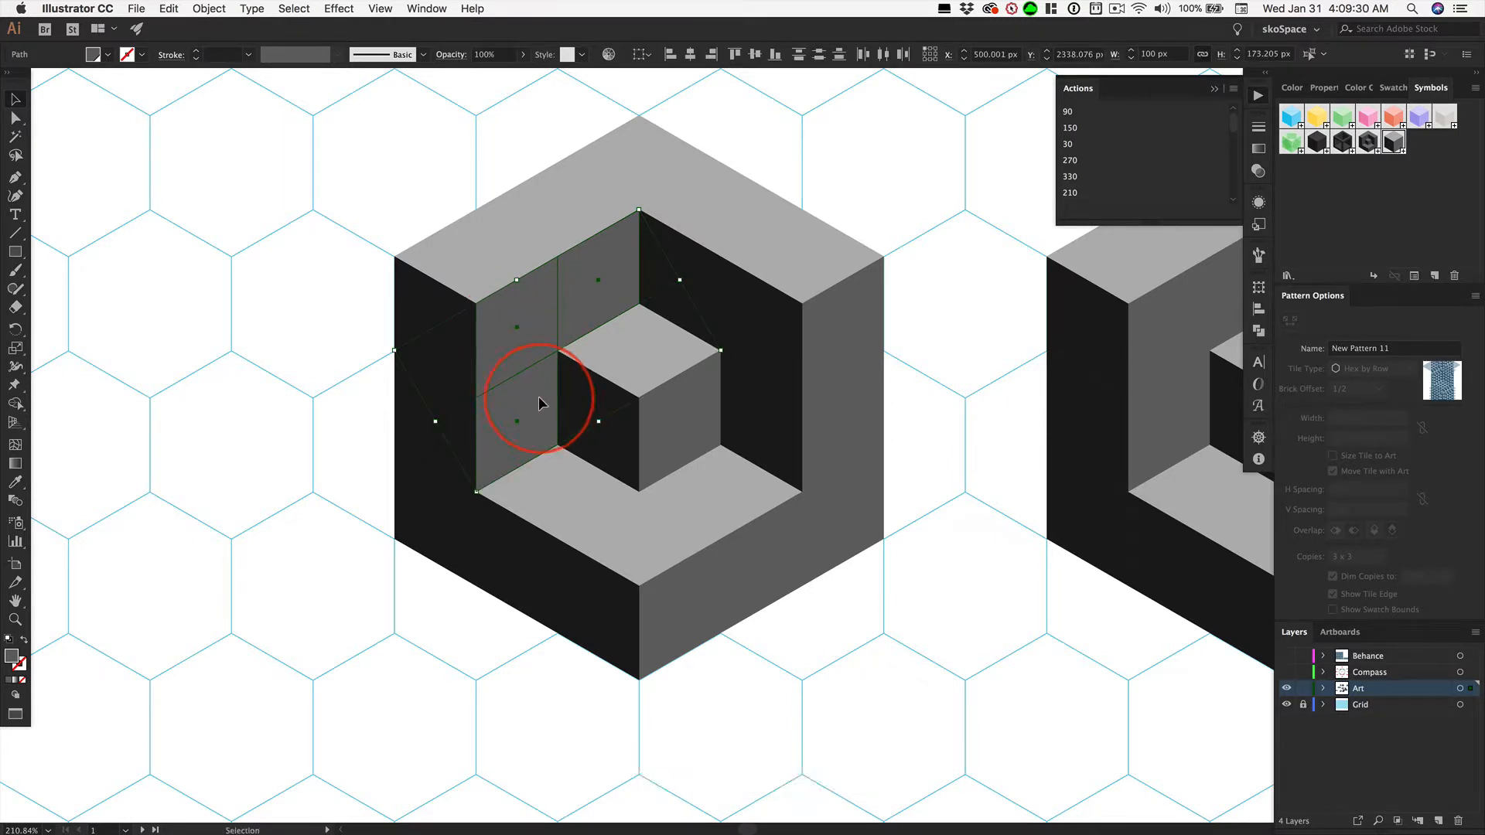
{"action": "key", "text": "shift+m"}
{"action": "mouse_move", "coordinate": [560, 367]}
{"action": "left_mouse_down"}
{"action": "mouse_move", "coordinate": [550, 311]}
{"action": "mouse_move", "coordinate": [516, 332]}
{"action": "mouse_move", "coordinate": [521, 404]}
{"action": "left_mouse_up"}
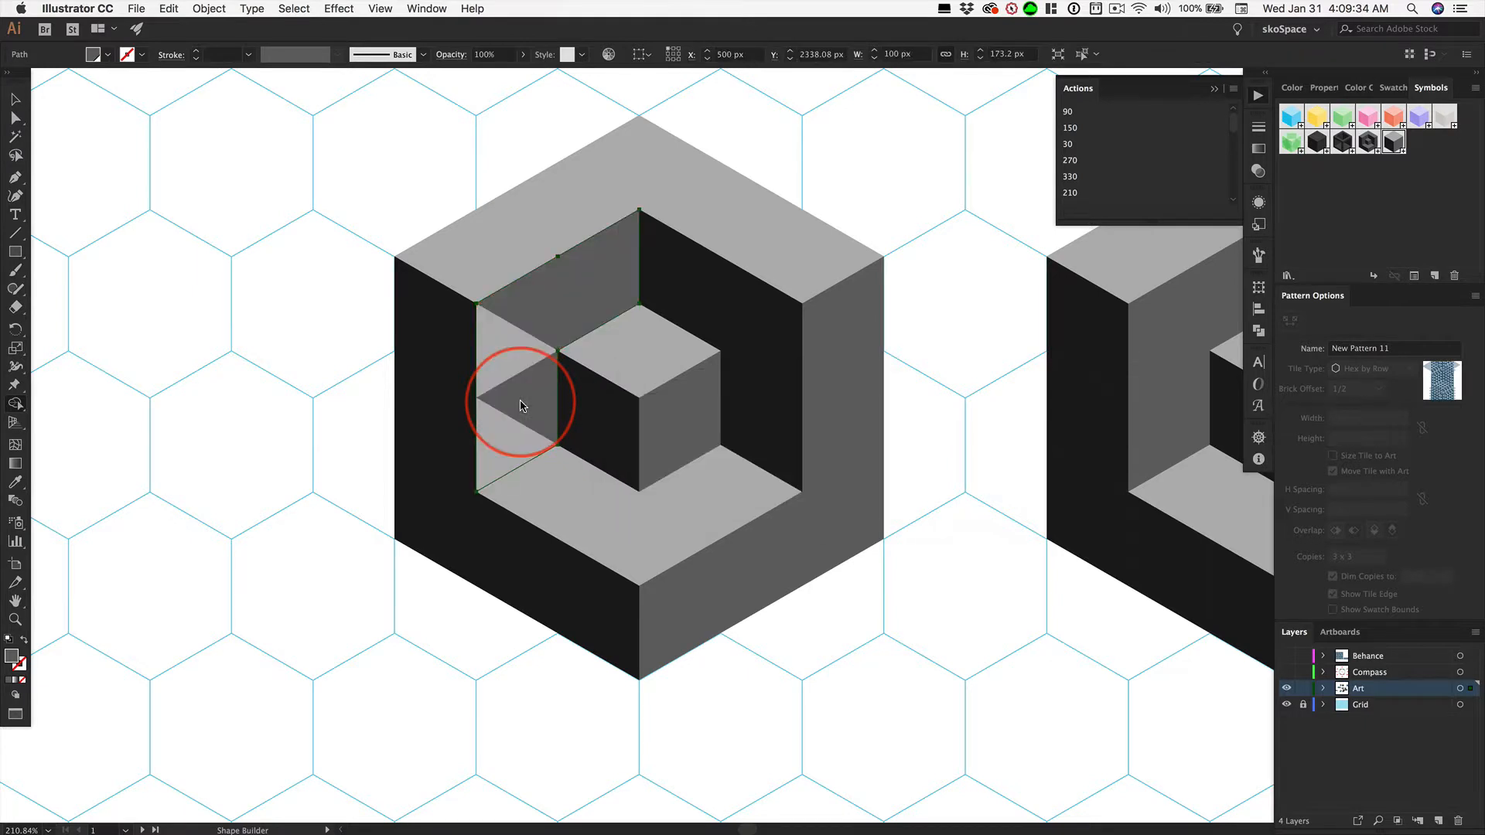
Bring the merged mid-gray inner face to the front, leaving nothing selected.
{"action": "key", "text": "shift"}
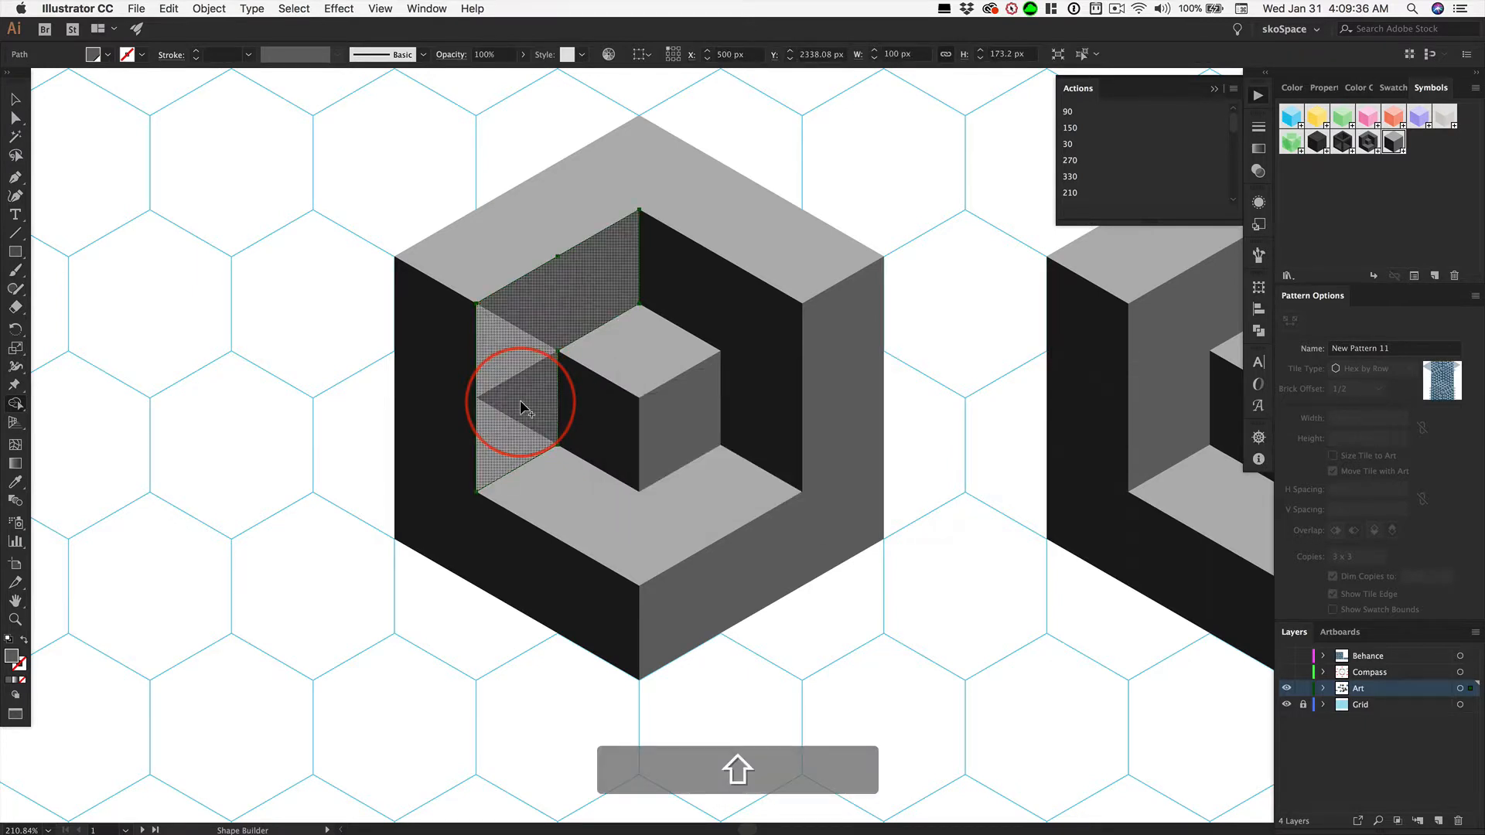
{"action": "key", "text": "super"}
{"action": "key", "text": "shift+super+bracketright"}
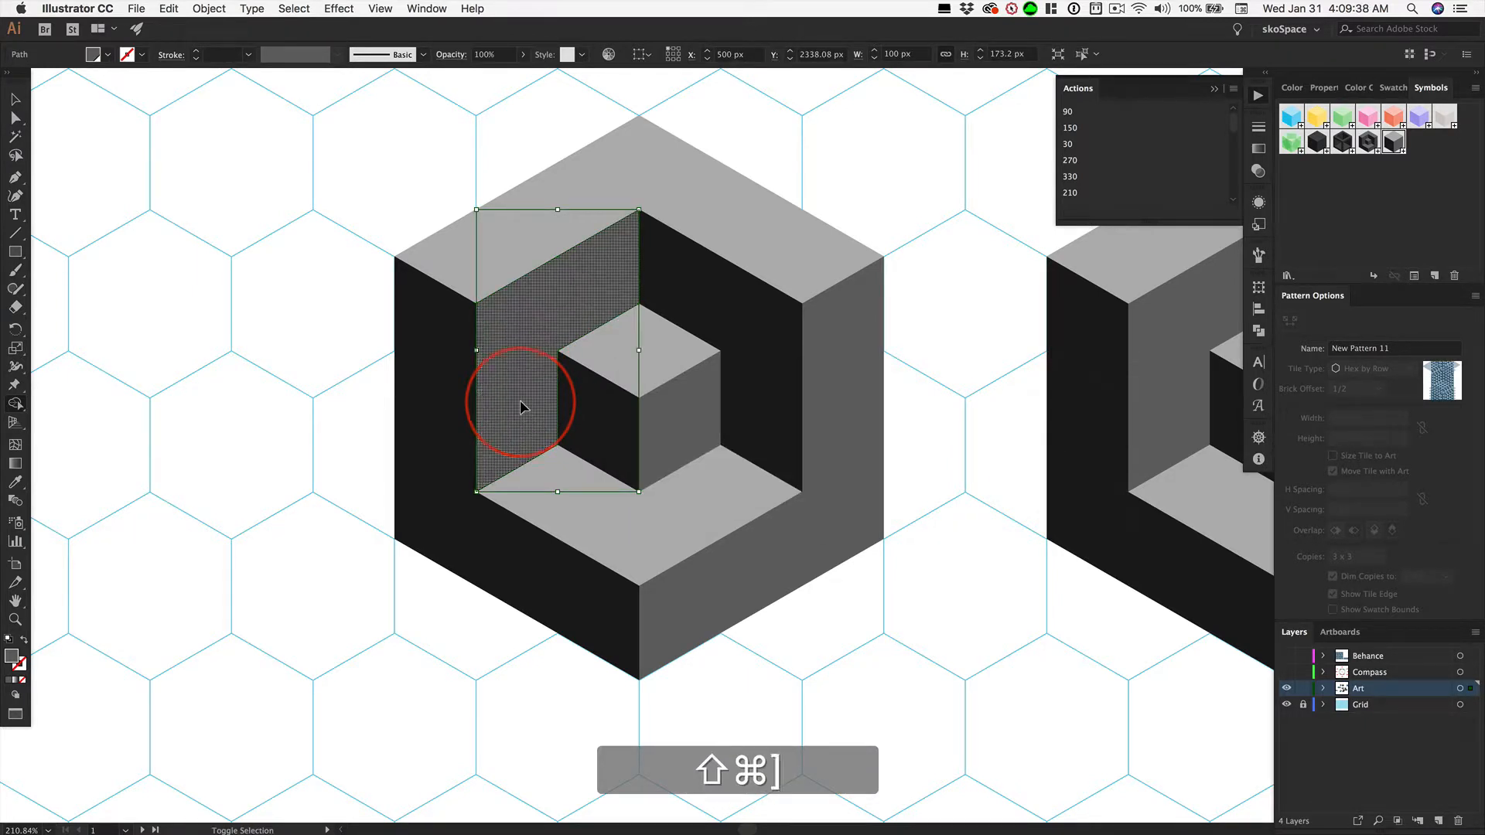
{"action": "left_click", "coordinate": [18, 106]}
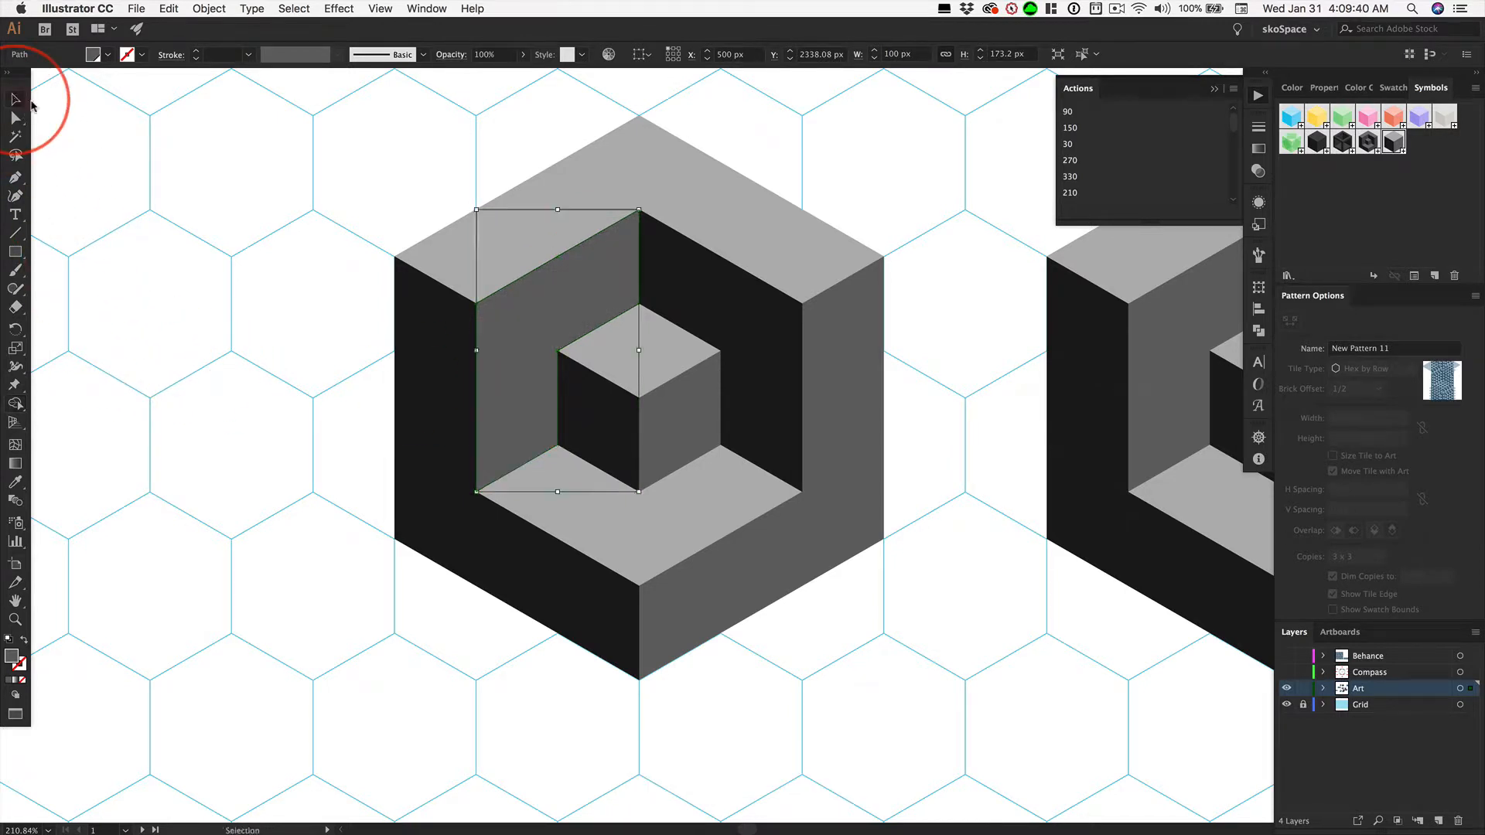
{"action": "left_click", "coordinate": [206, 225]}
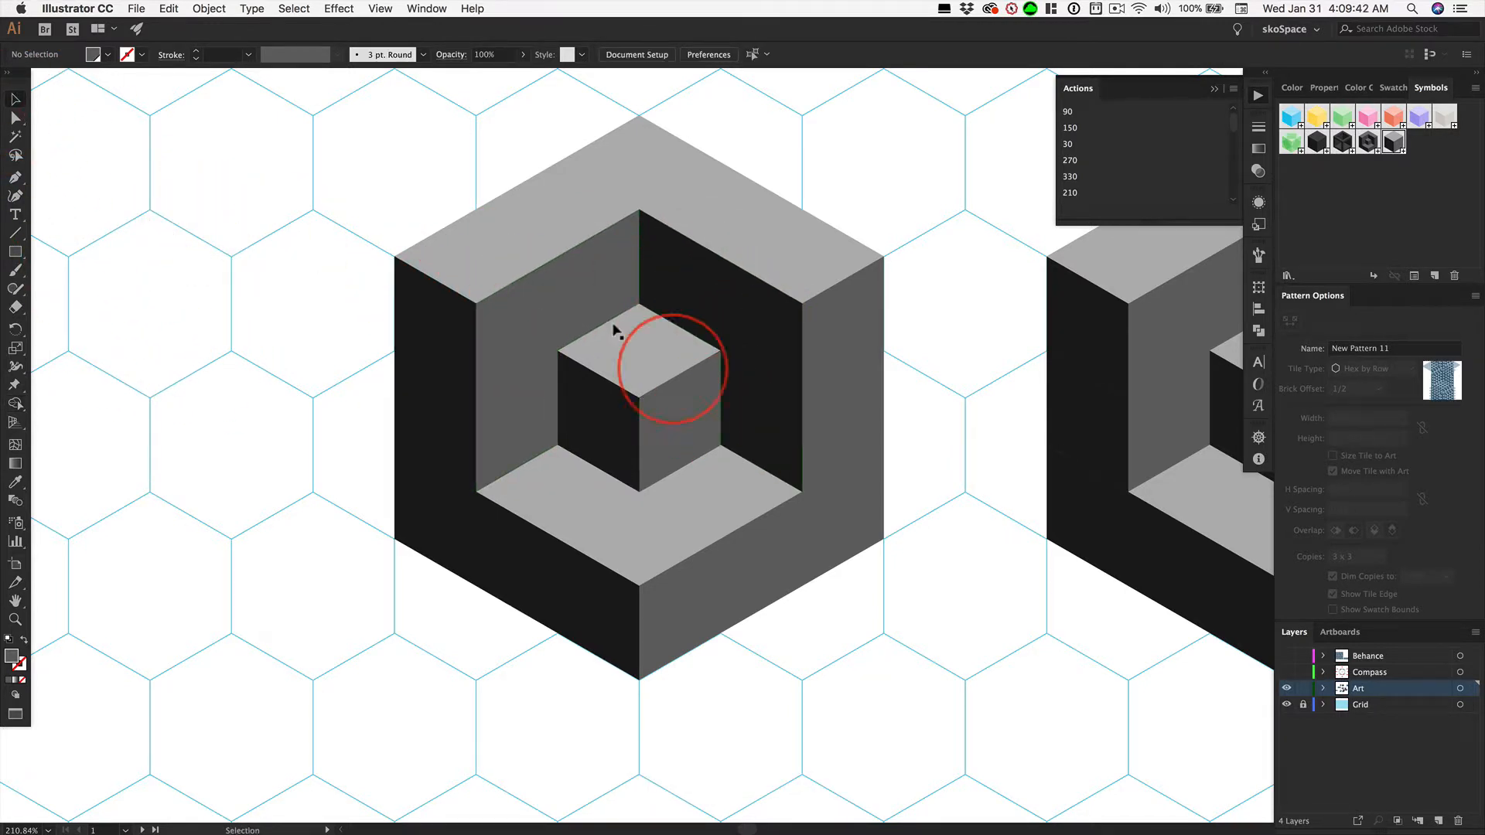
Select the cube's merged top, outer side and inner faces one after another to check that each is a single shape.
{"action": "left_click", "coordinate": [521, 199]}
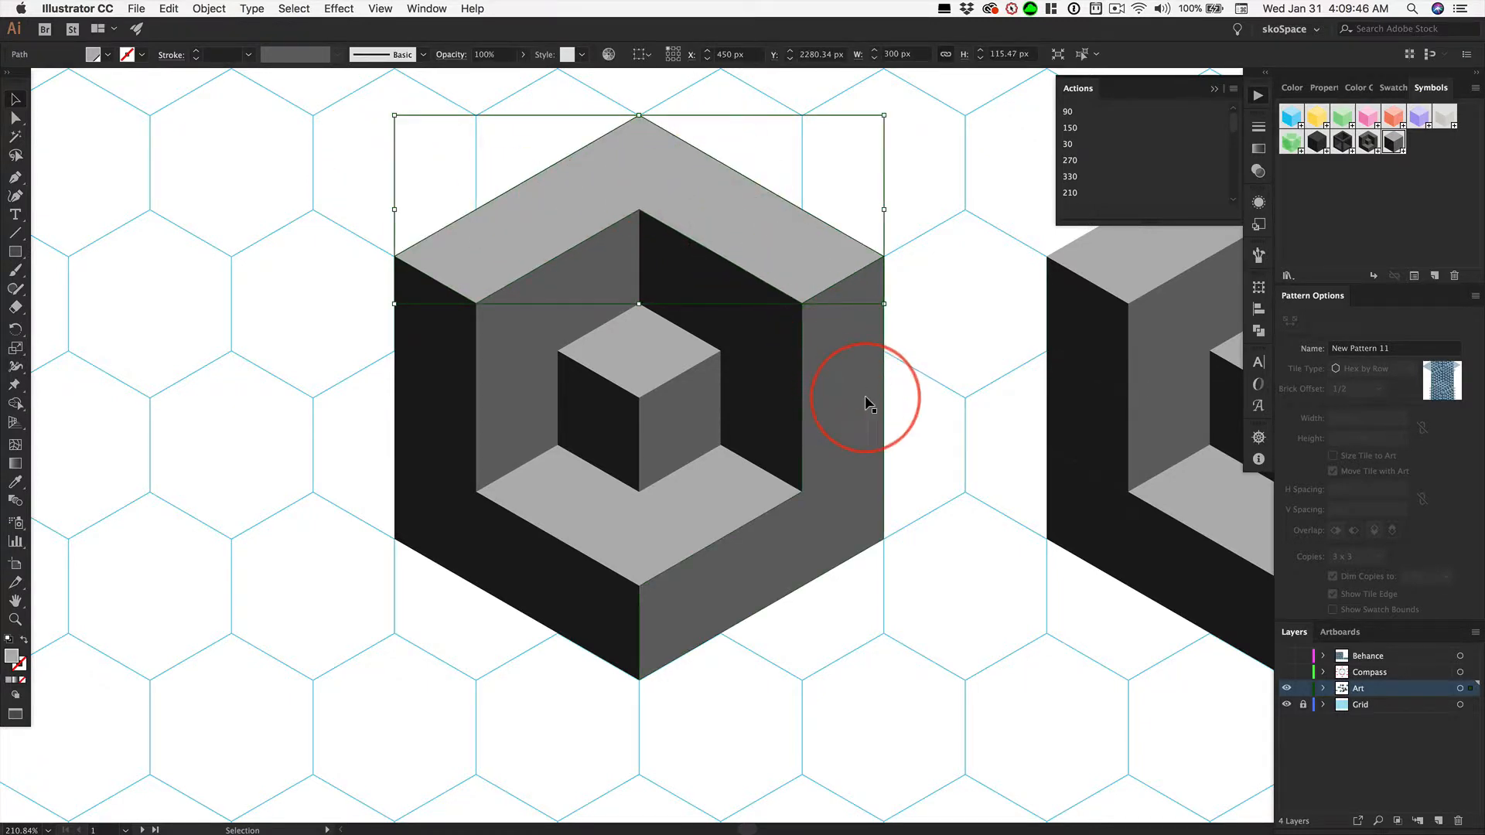
{"action": "left_click", "coordinate": [841, 480]}
{"action": "left_click", "coordinate": [519, 535]}
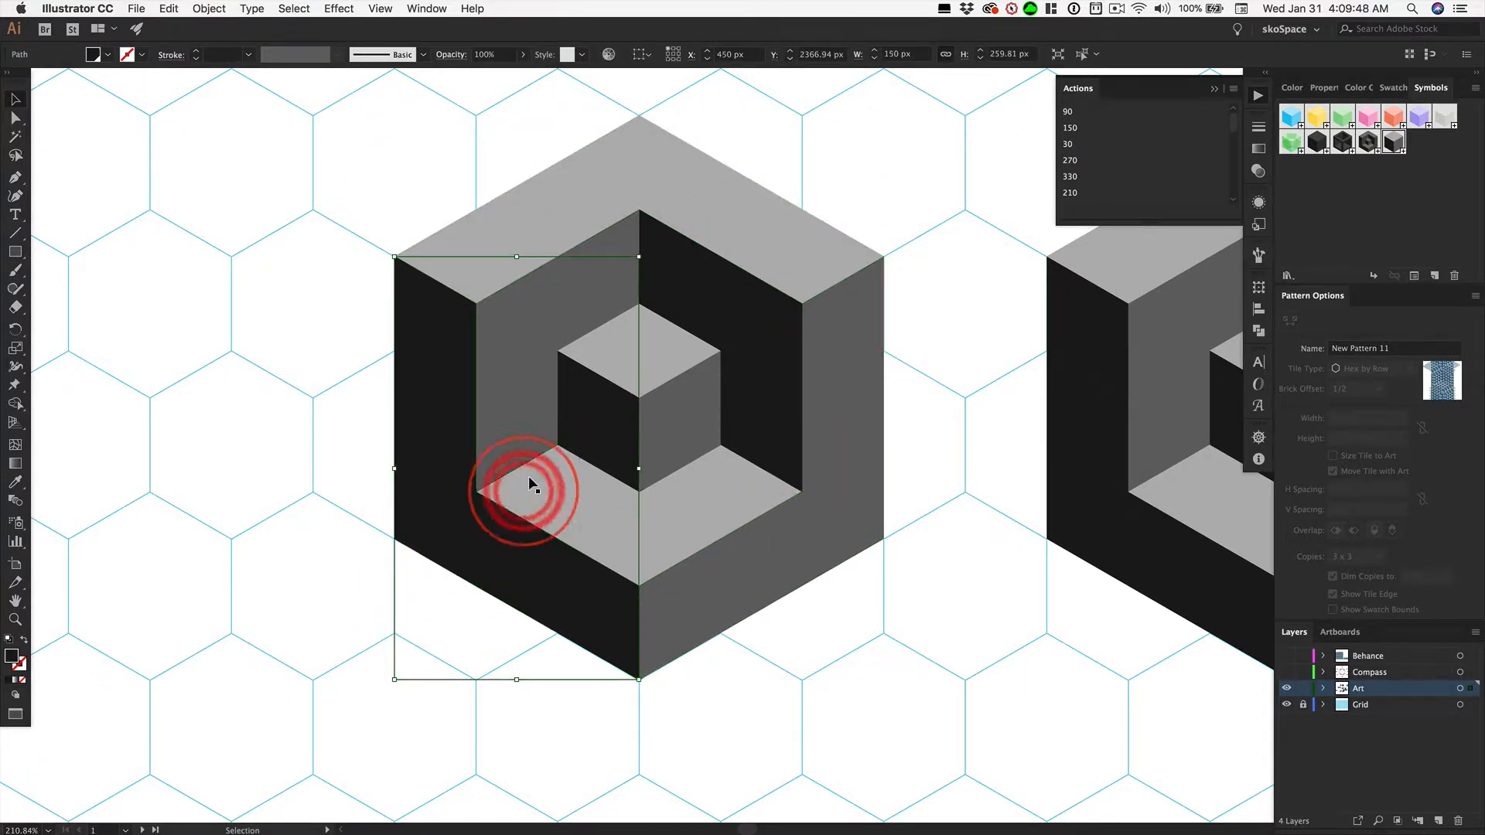
{"action": "left_click", "coordinate": [554, 406]}
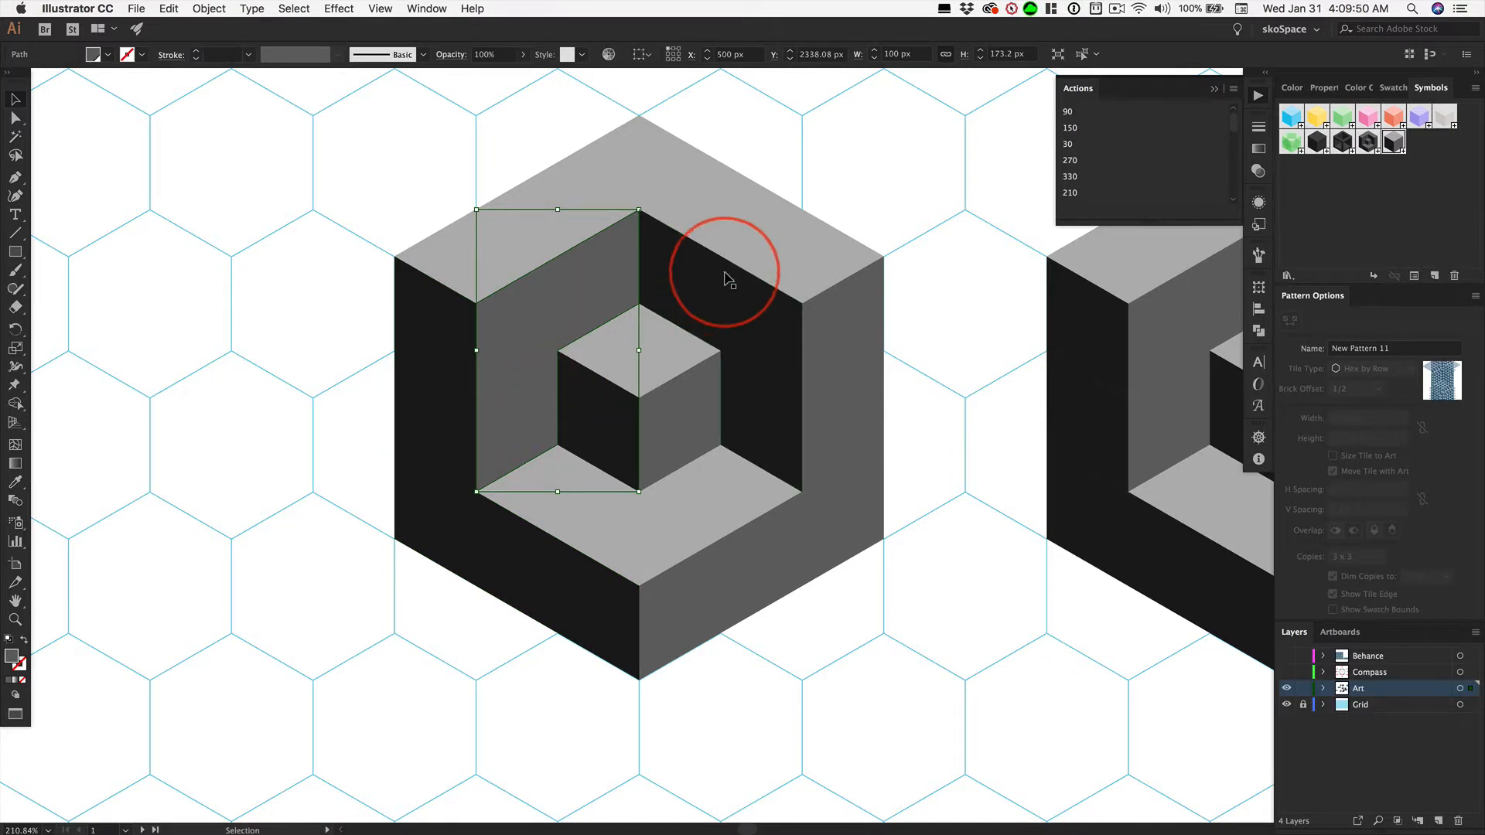
{"action": "left_click", "coordinate": [715, 302]}
Make a pattern from the entire carved cube with a Hex by Row tile type and finish the pattern editing.
{"action": "left_click_drag", "start_coordinate": [396, 115], "coordinate": [933, 657]}
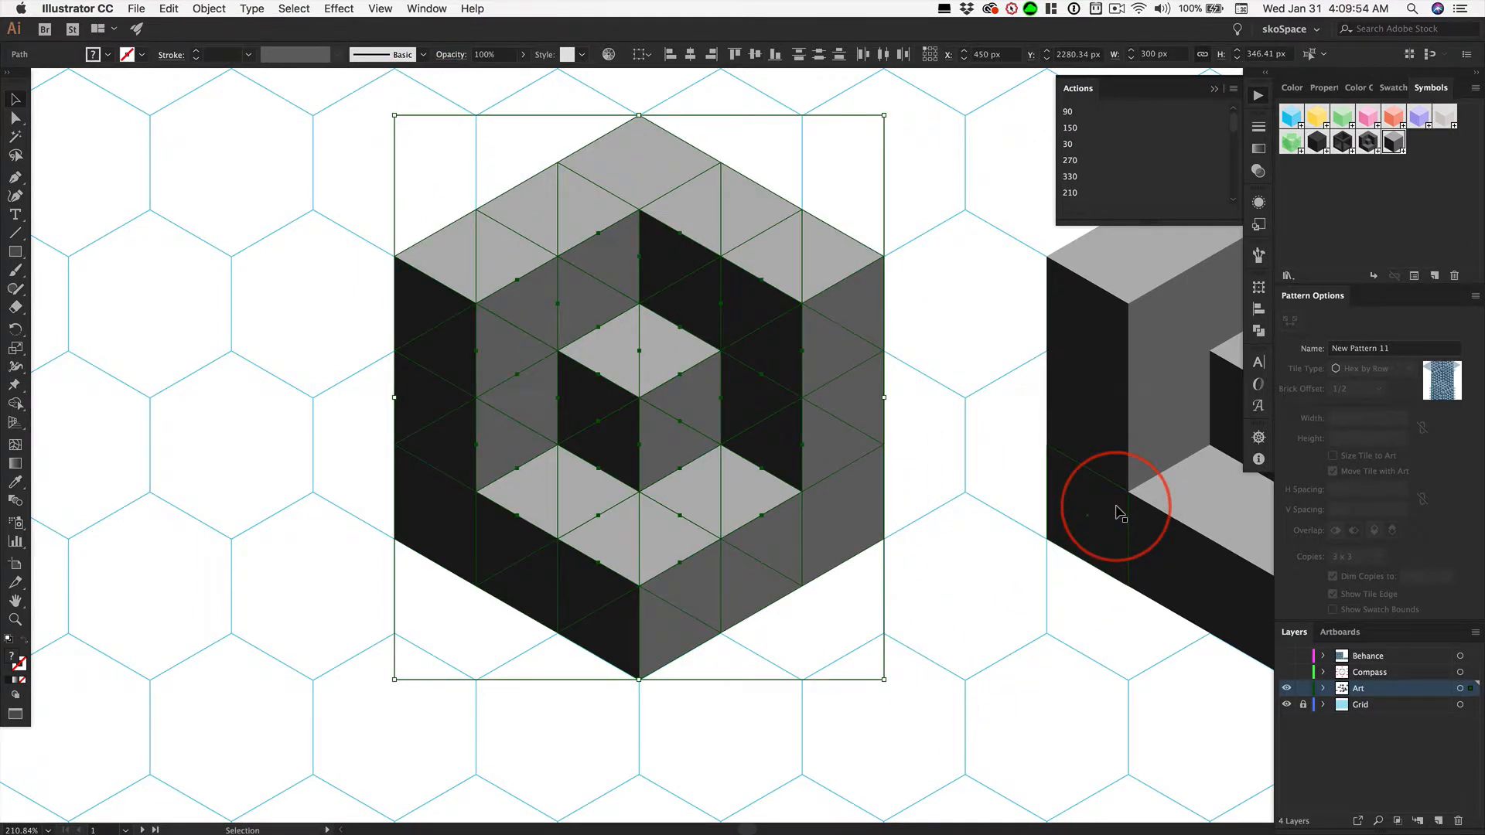
{"action": "key", "text": "super+shift+b"}
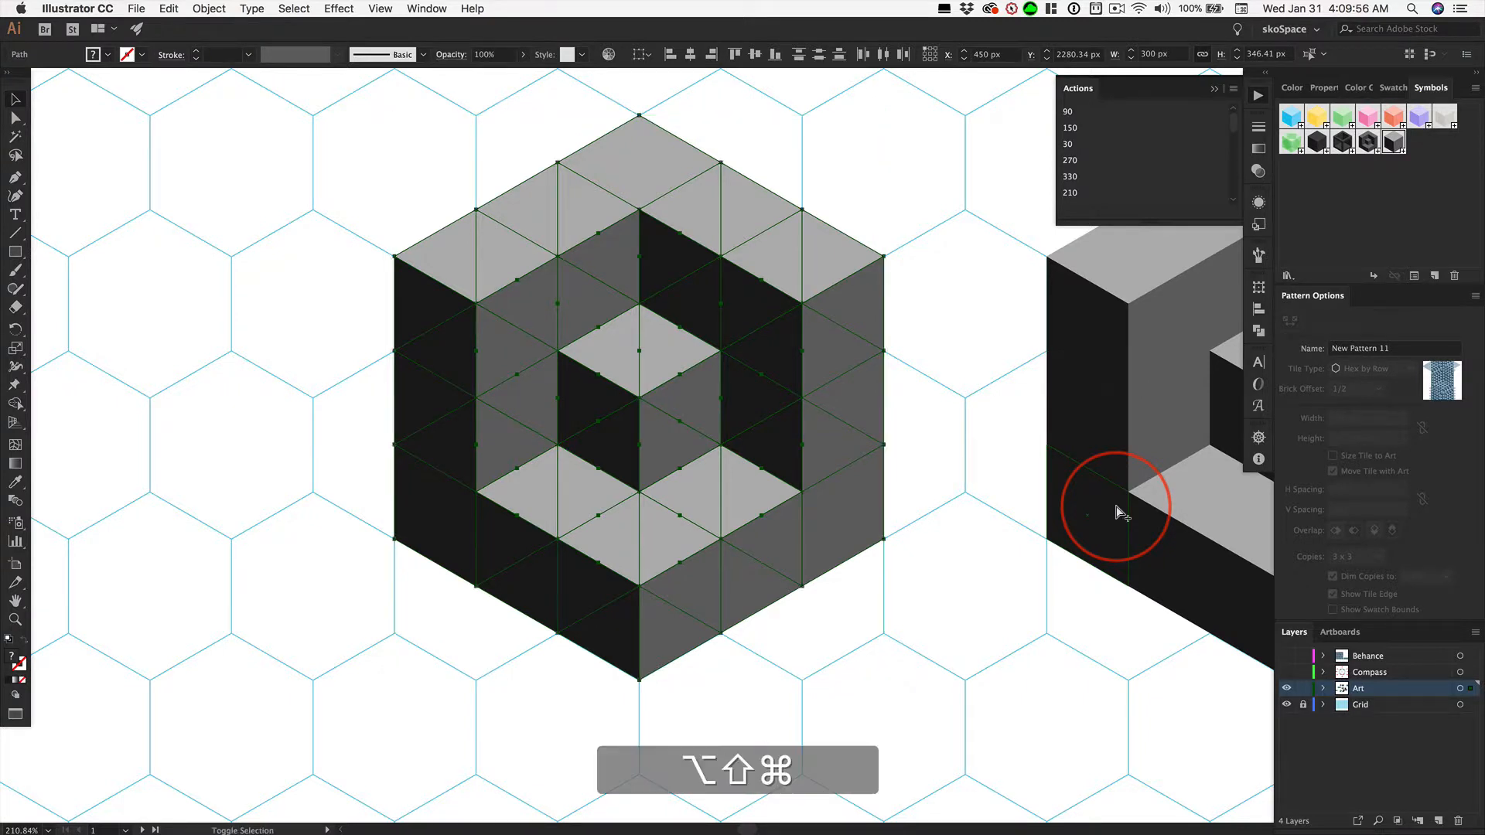
{"action": "key", "text": "alt+shift+super+bracketleft"}
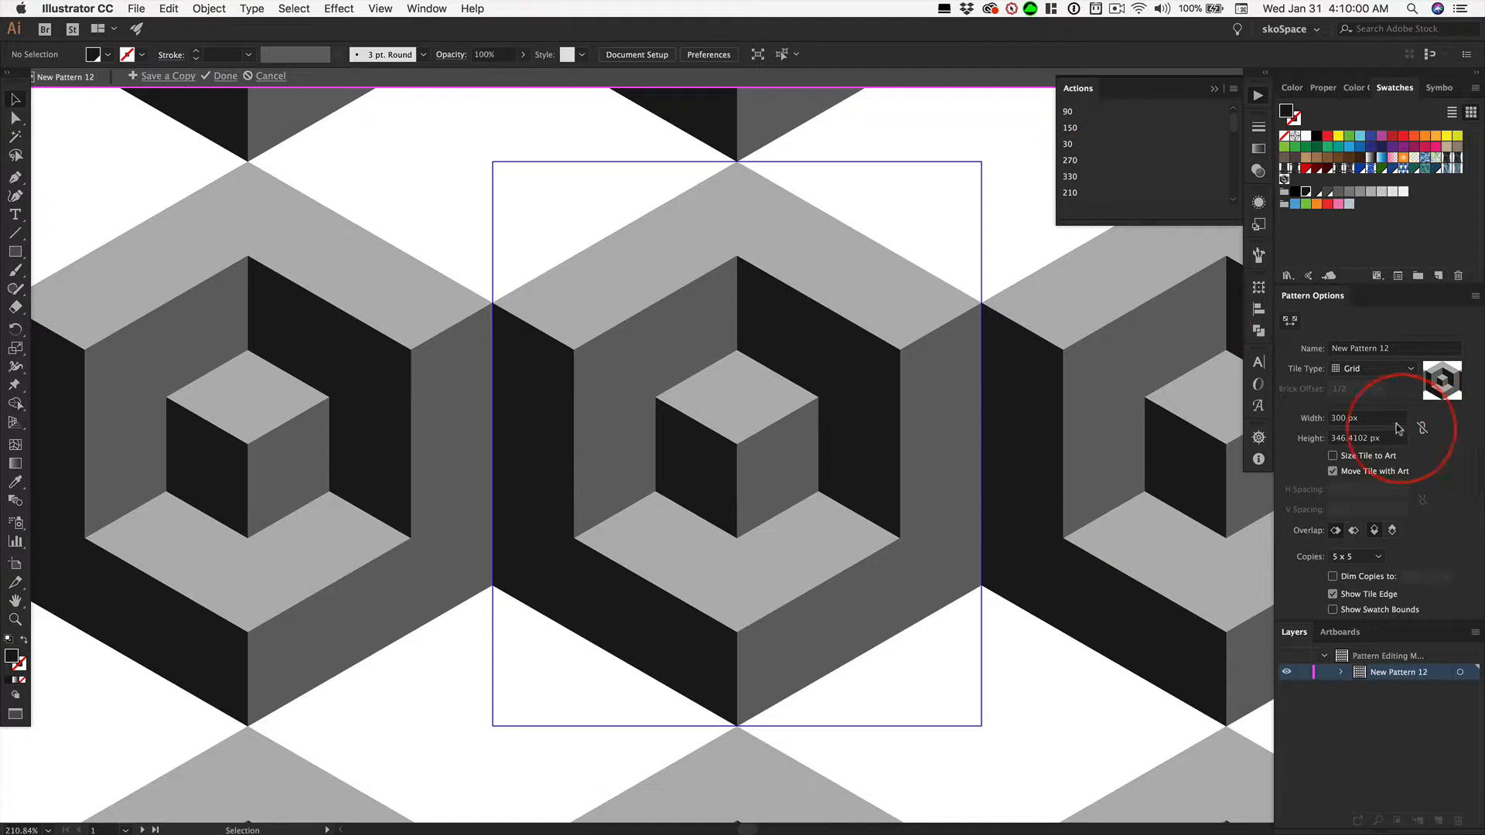
{"action": "left_click", "coordinate": [1360, 368]}
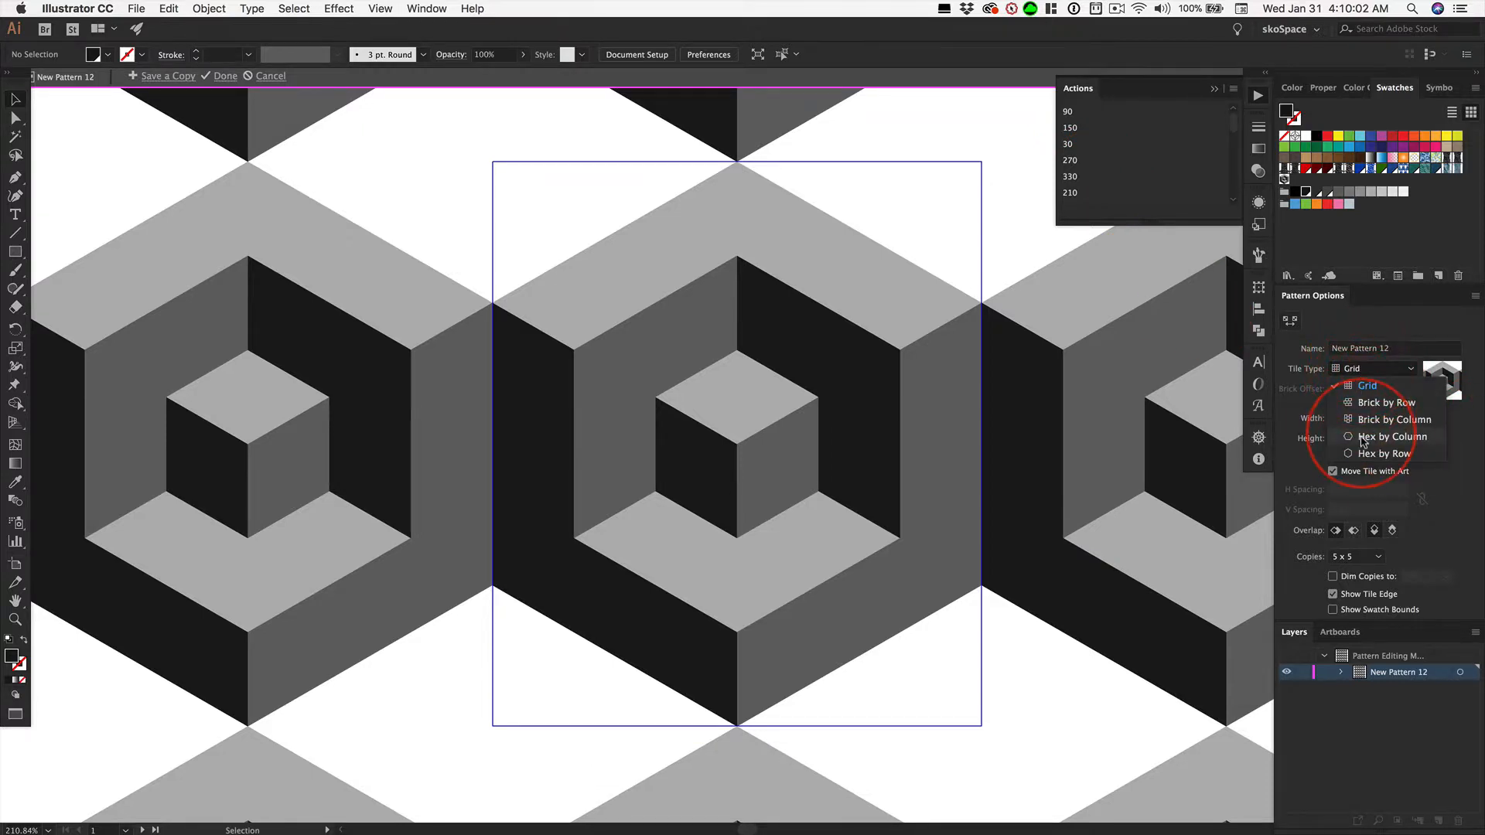
{"action": "left_click", "coordinate": [1365, 453]}
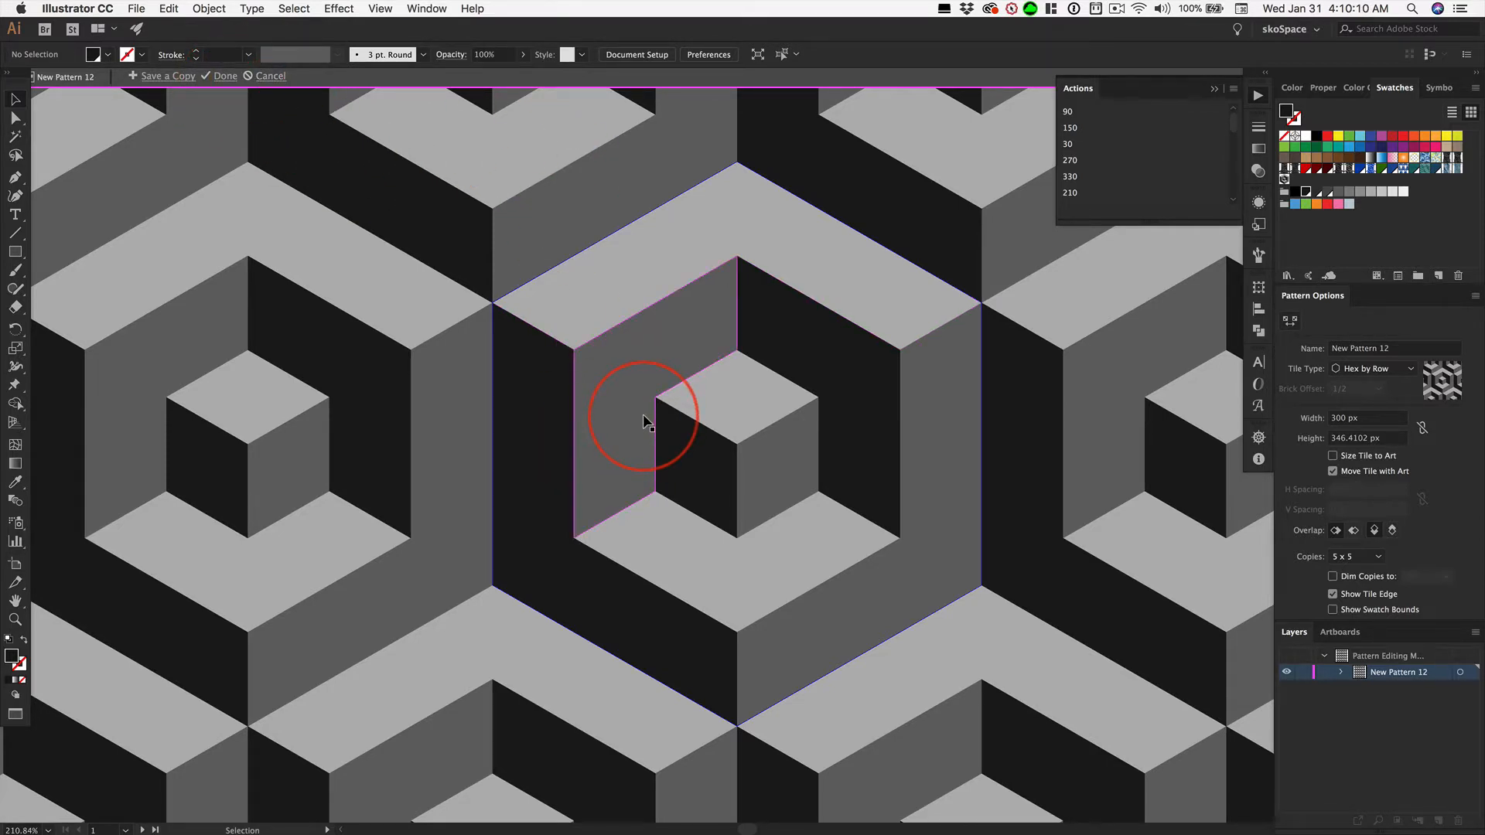
{"action": "key", "text": "alt+super"}
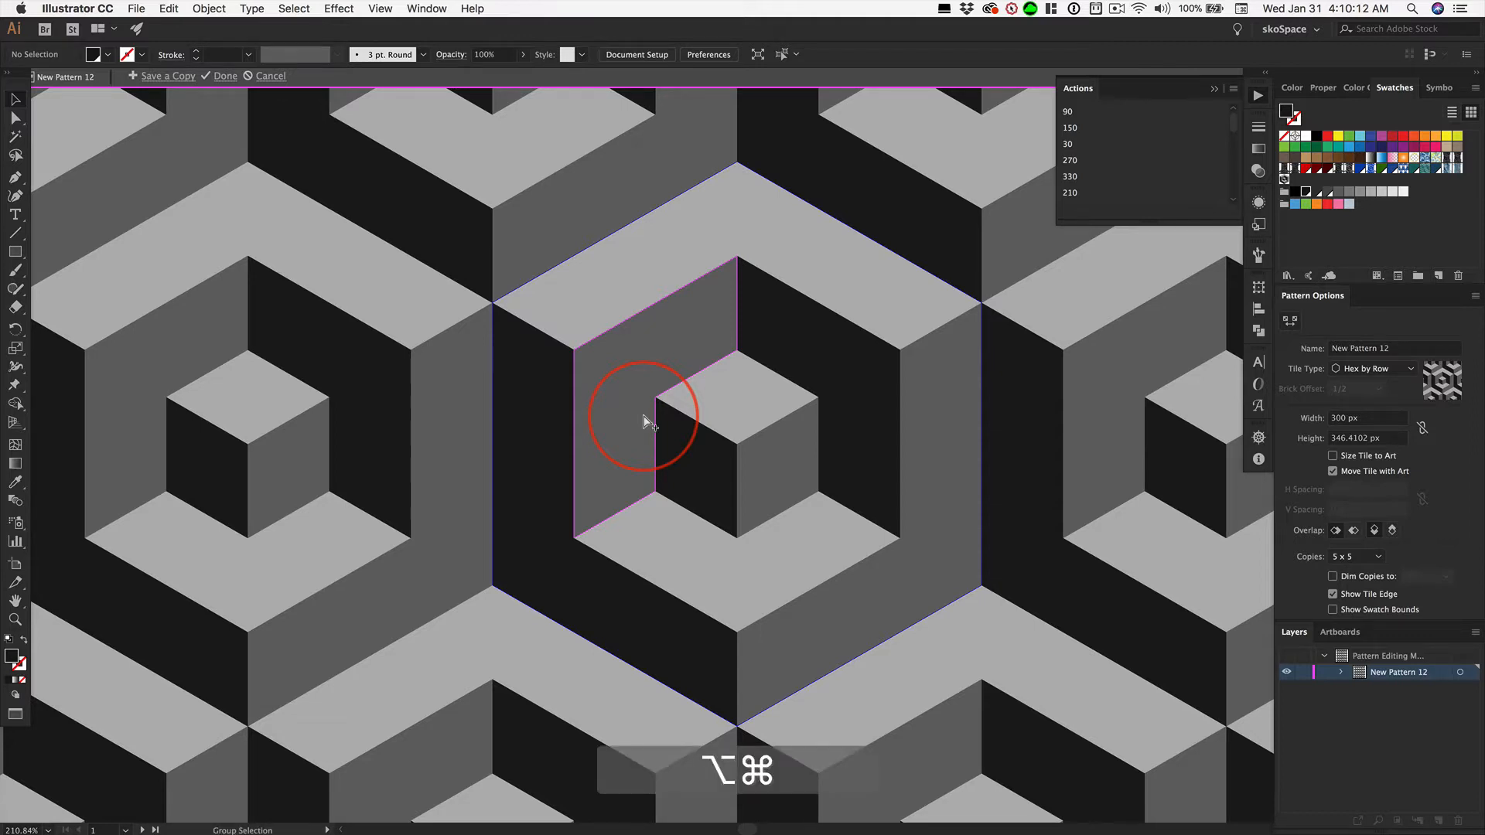
{"action": "key", "text": "alt+super+0"}
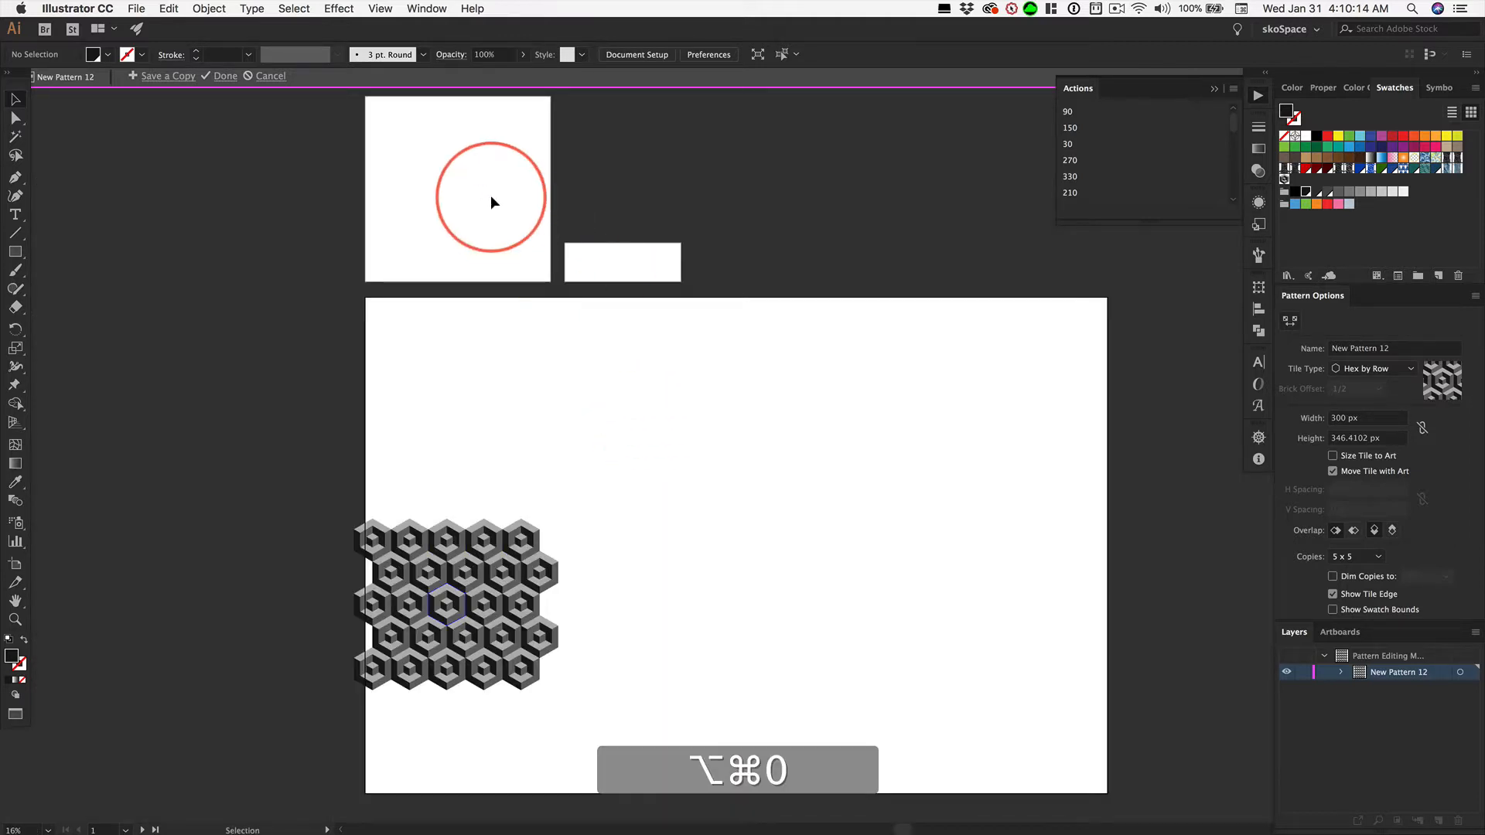
{"action": "left_click", "coordinate": [225, 76]}
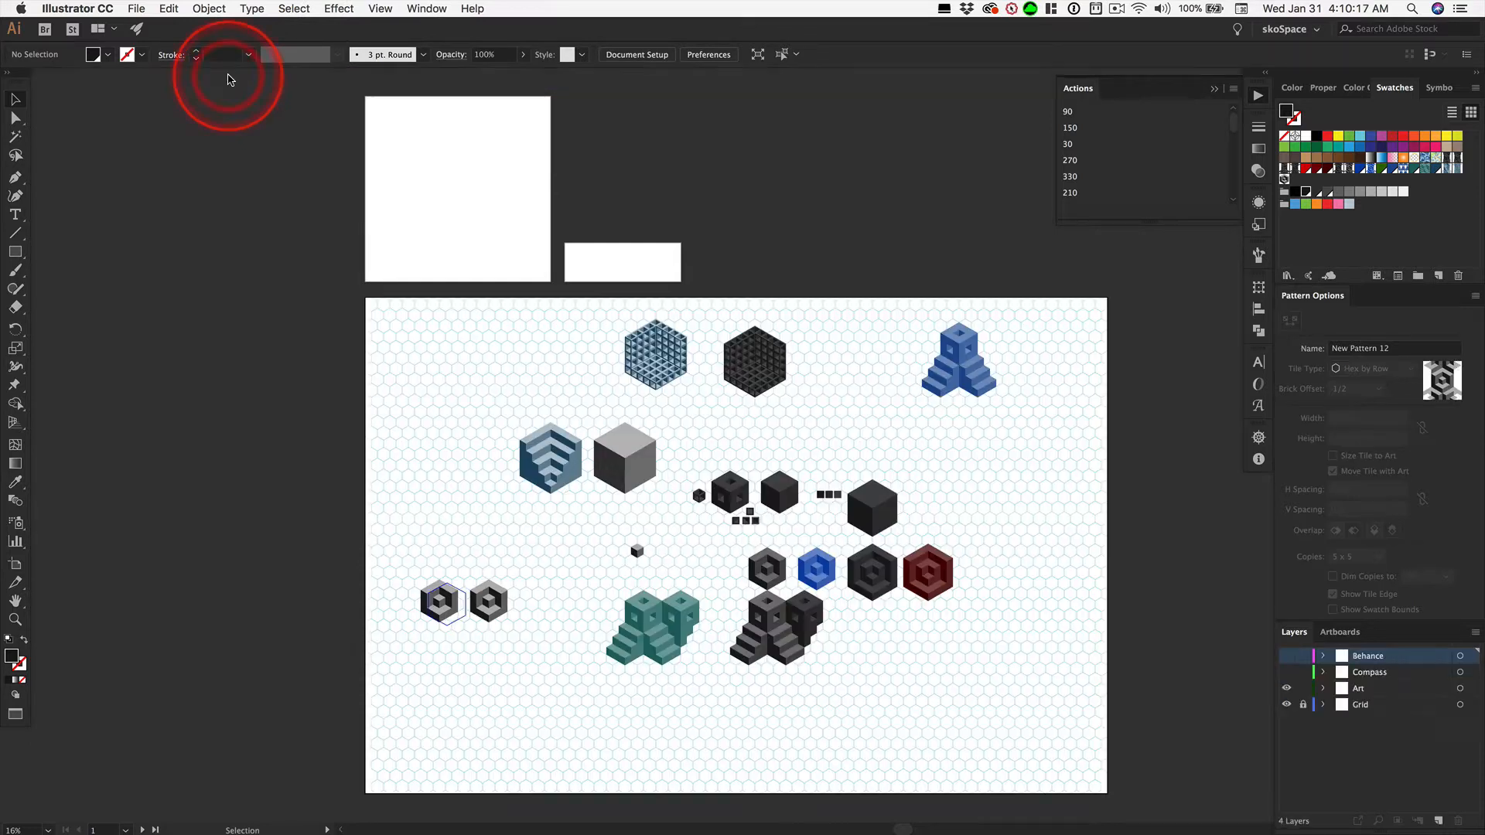
Show the Behance layer and fill its large square with the New Pattern 12 swatch.
{"action": "left_click", "coordinate": [477, 193]}
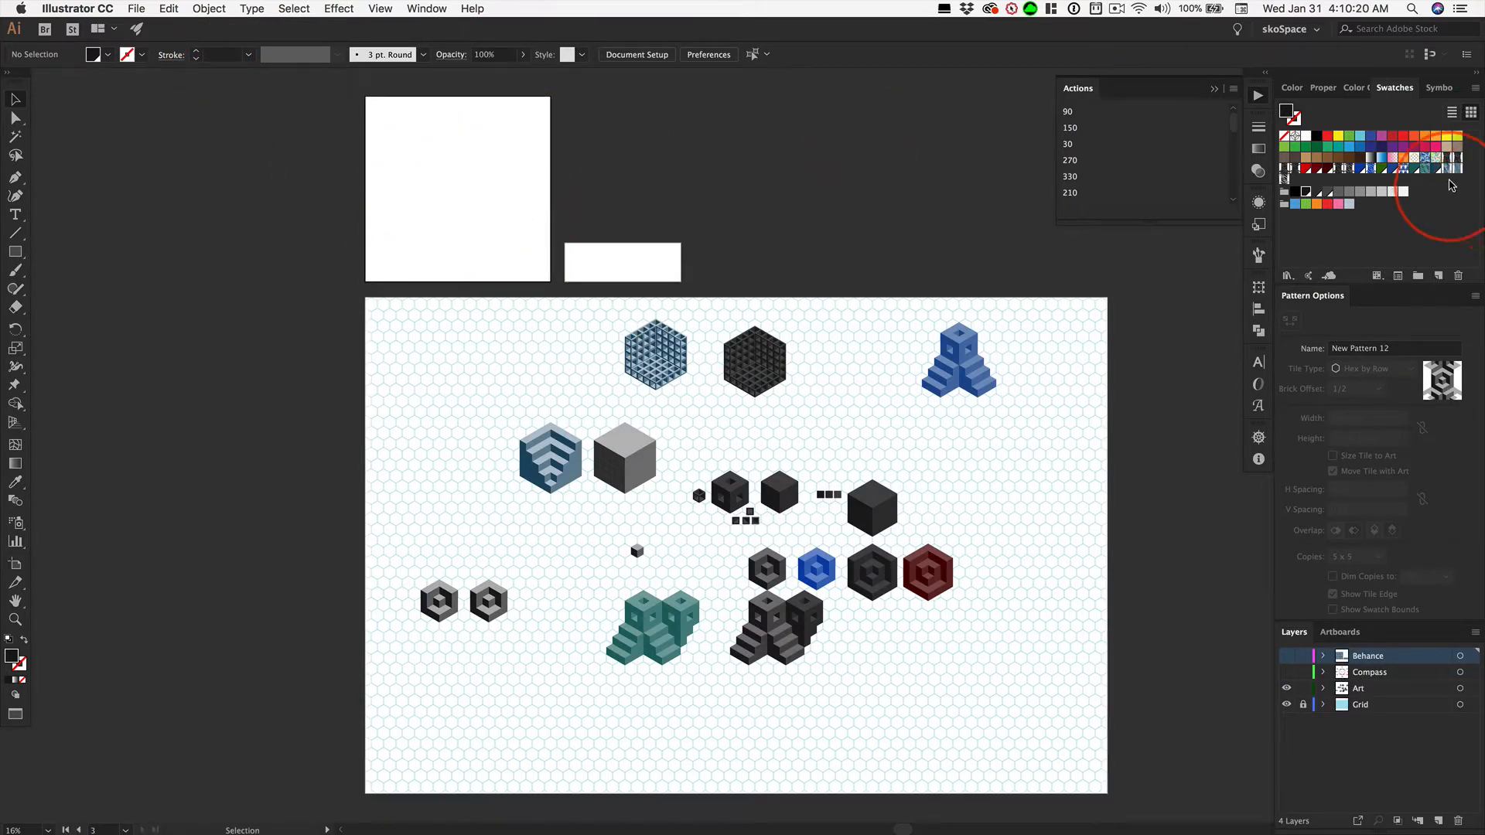
{"action": "left_click", "coordinate": [1284, 180]}
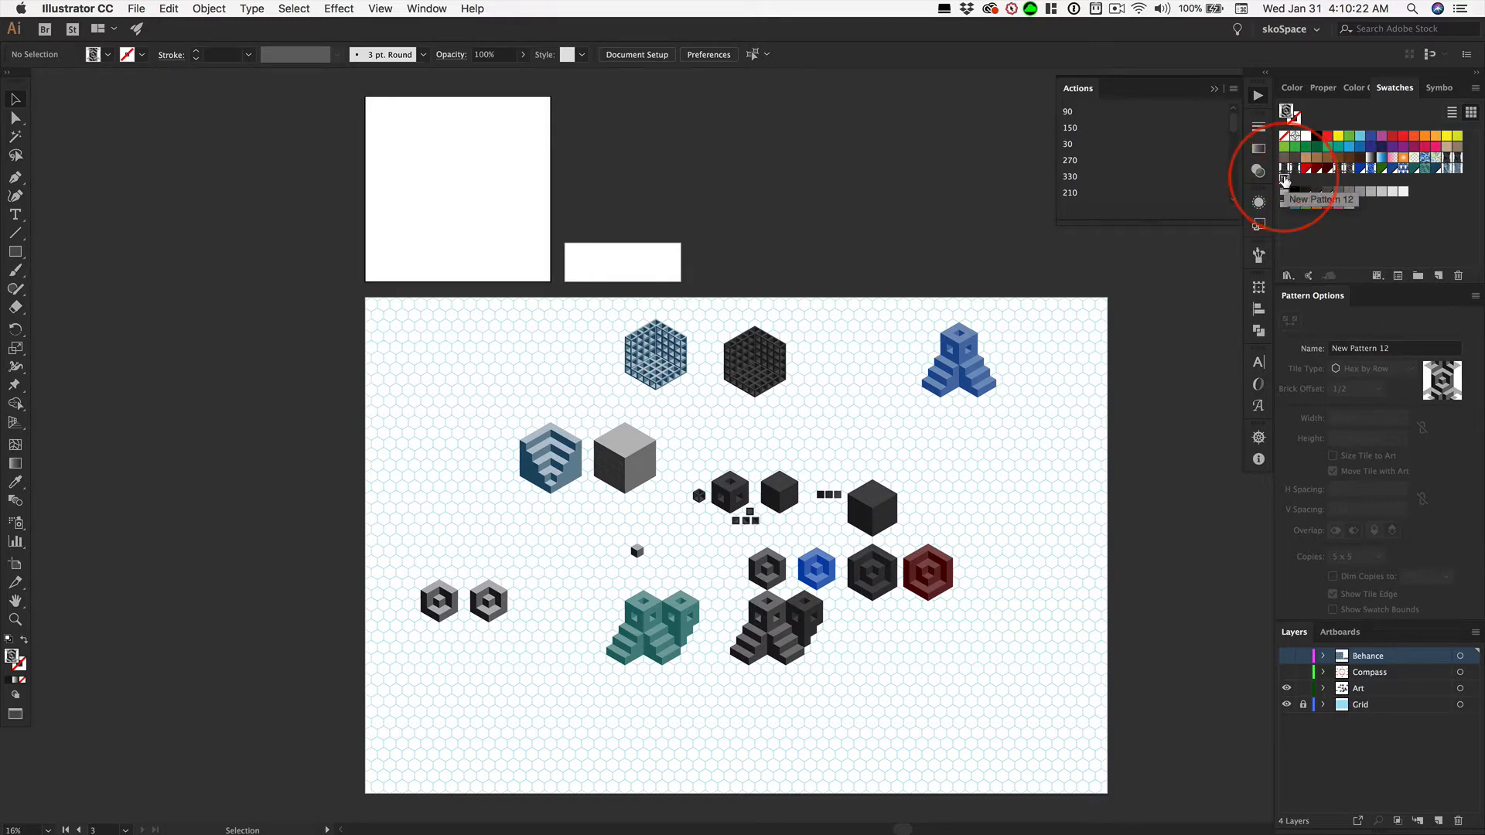
{"action": "left_click", "coordinate": [1286, 655]}
{"action": "left_click", "coordinate": [457, 193]}
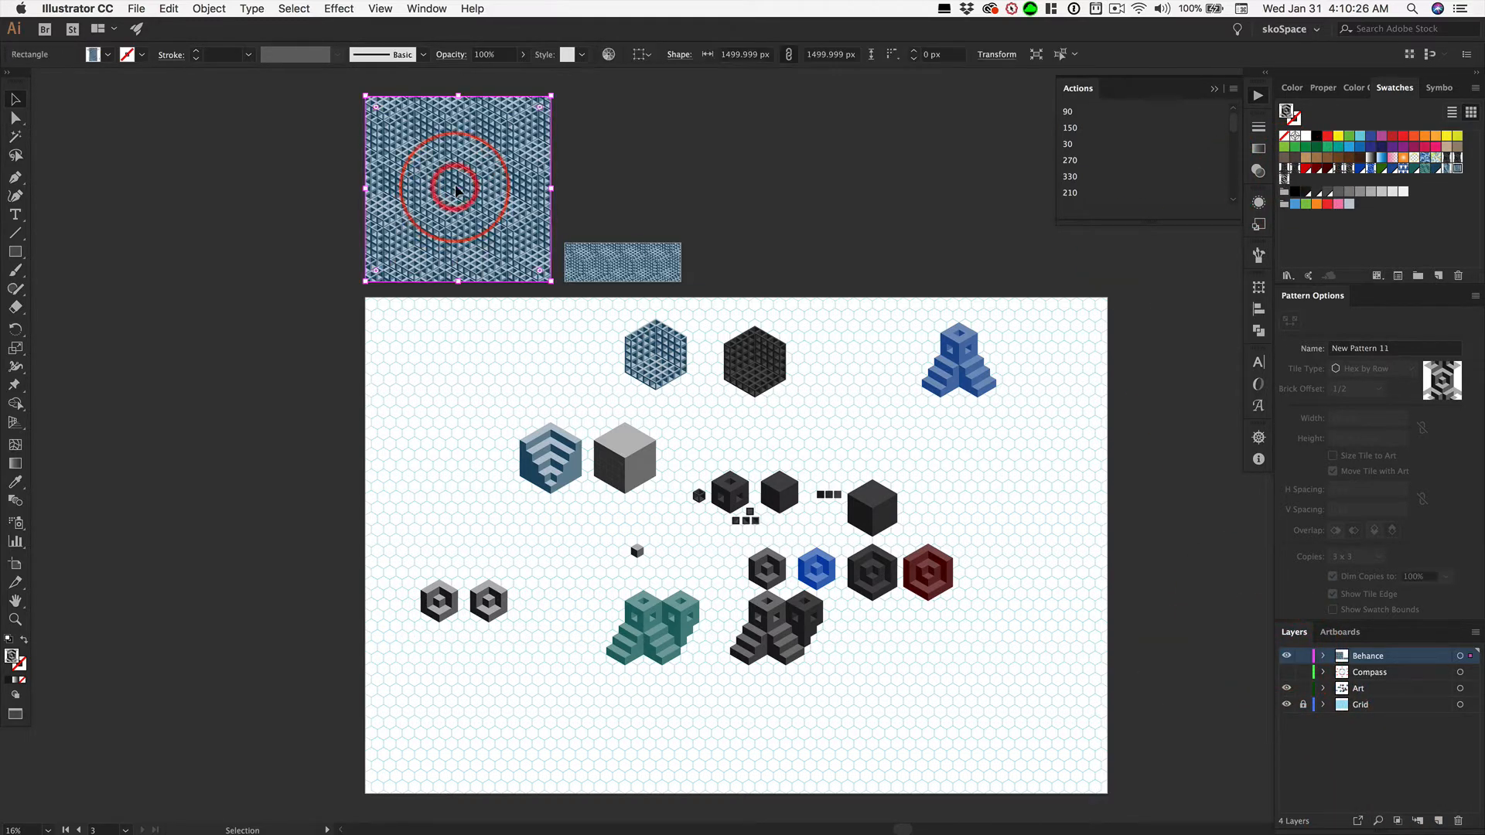
{"action": "left_click", "coordinate": [1284, 181]}
{"action": "left_click", "coordinate": [1285, 180]}
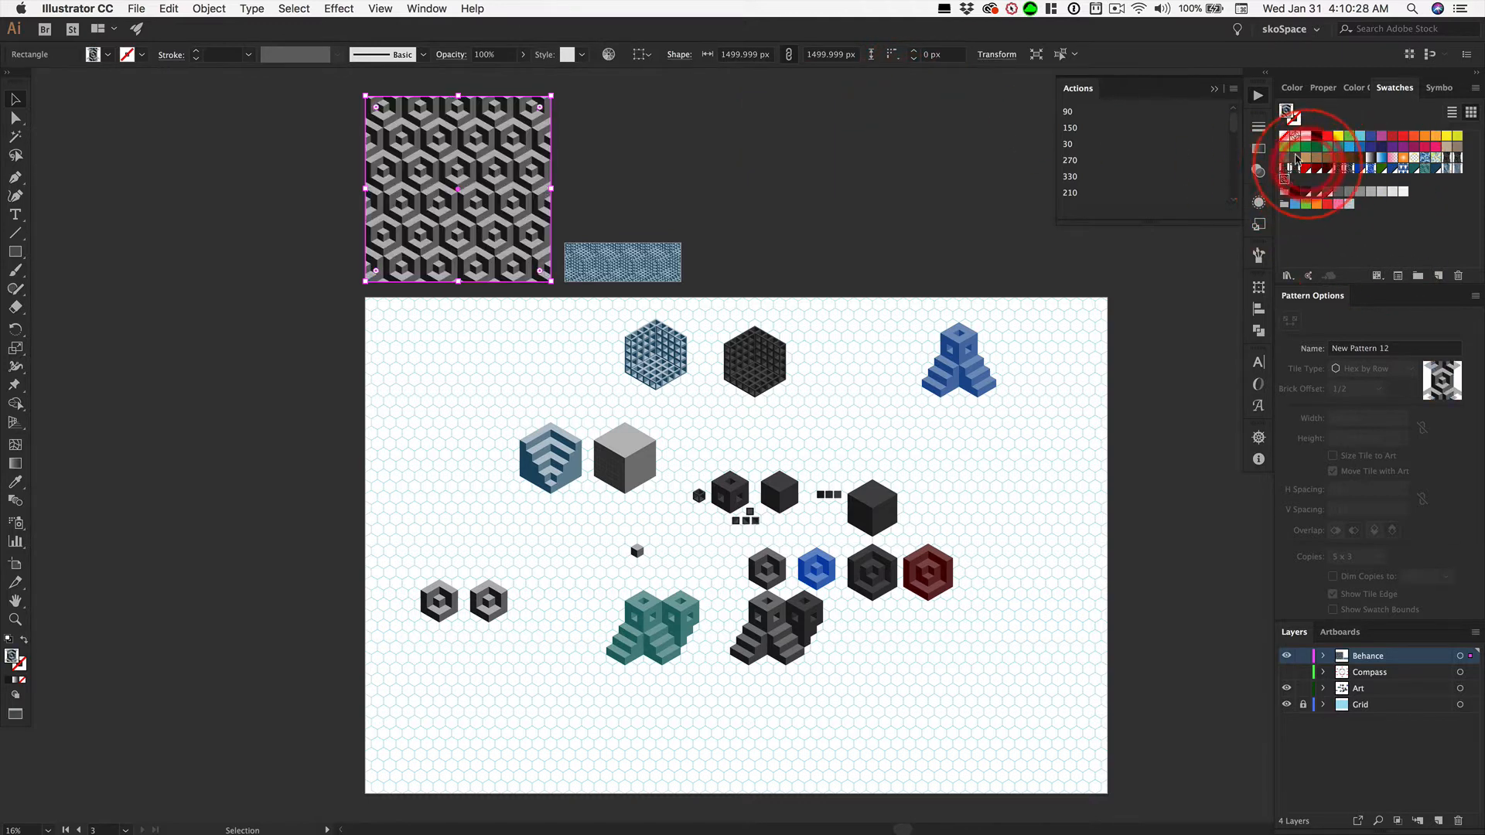
Fill the small rectangle beside the large square with the New Pattern 12 swatch, leaving nothing selected.
{"action": "left_click", "coordinate": [638, 270]}
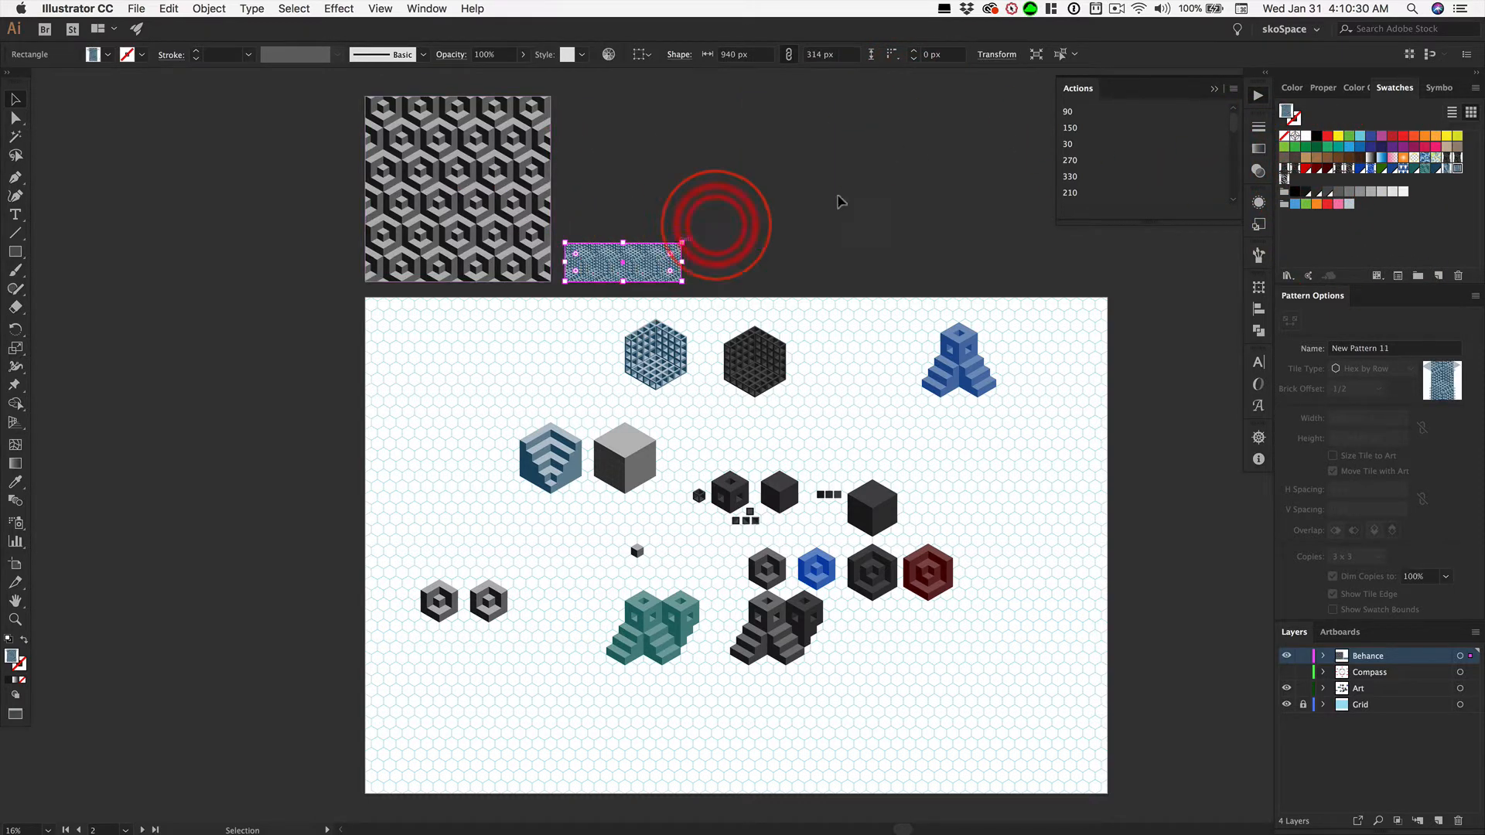
{"action": "left_click", "coordinate": [1283, 181]}
{"action": "left_click", "coordinate": [795, 216]}
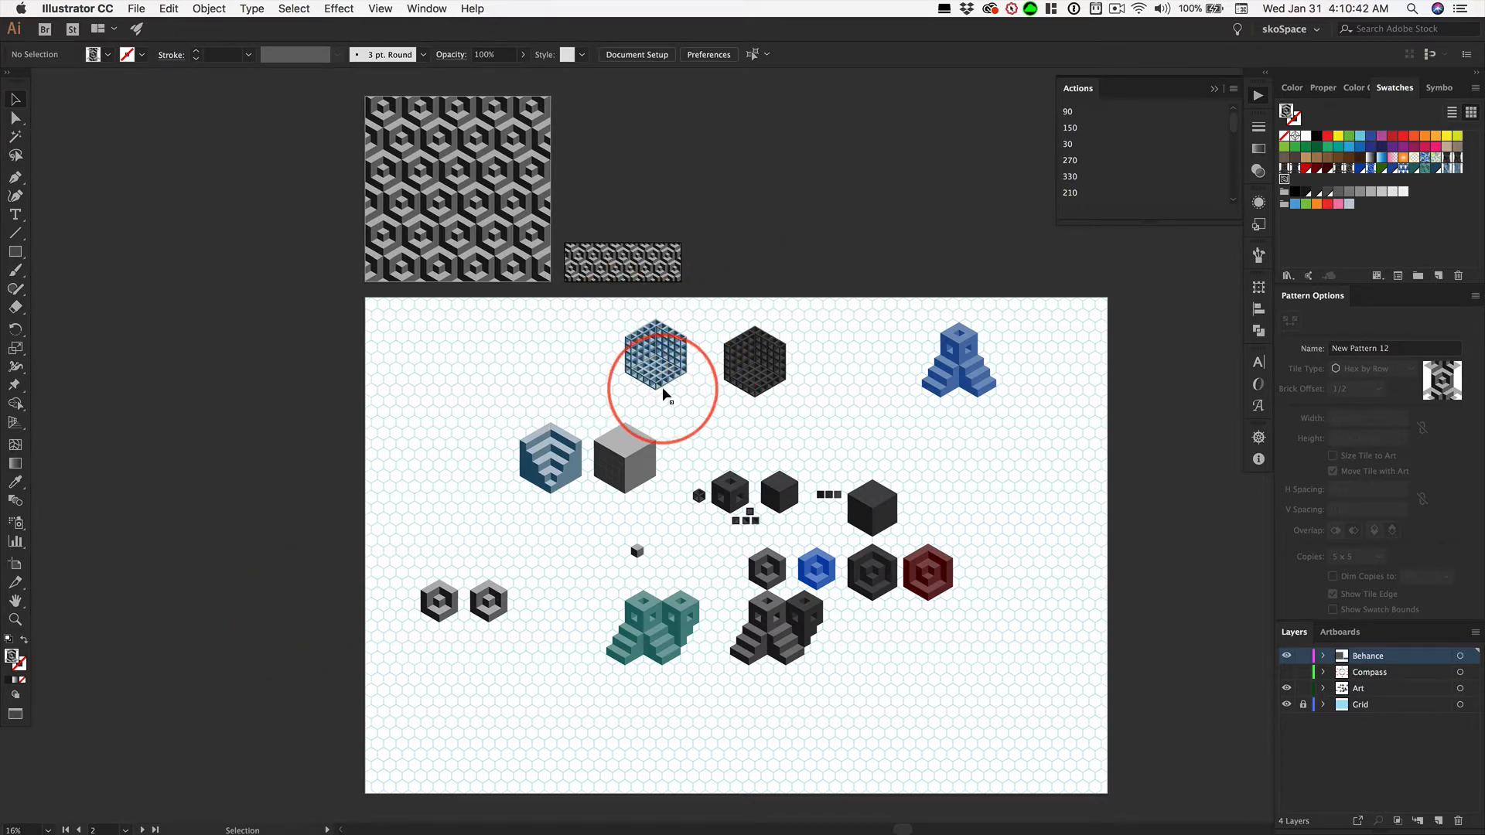
Turn off Button Mode for the actions and expand the NewMoves set and its 150 action to show the recorded commands.
{"action": "key", "text": "super+space"}
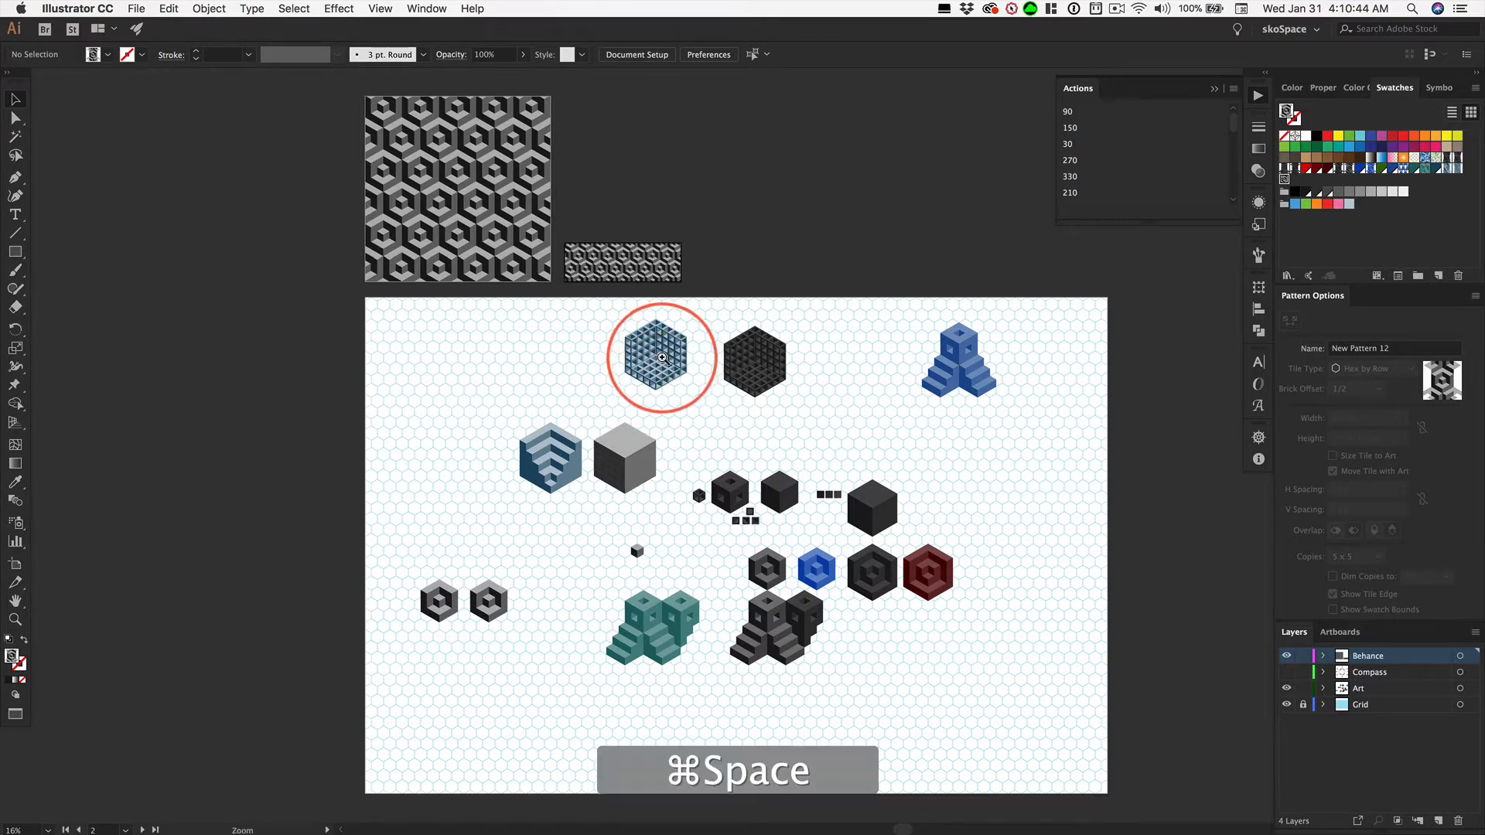
{"action": "left_click_drag", "start_coordinate": [663, 357], "coordinate": [1187, 405]}
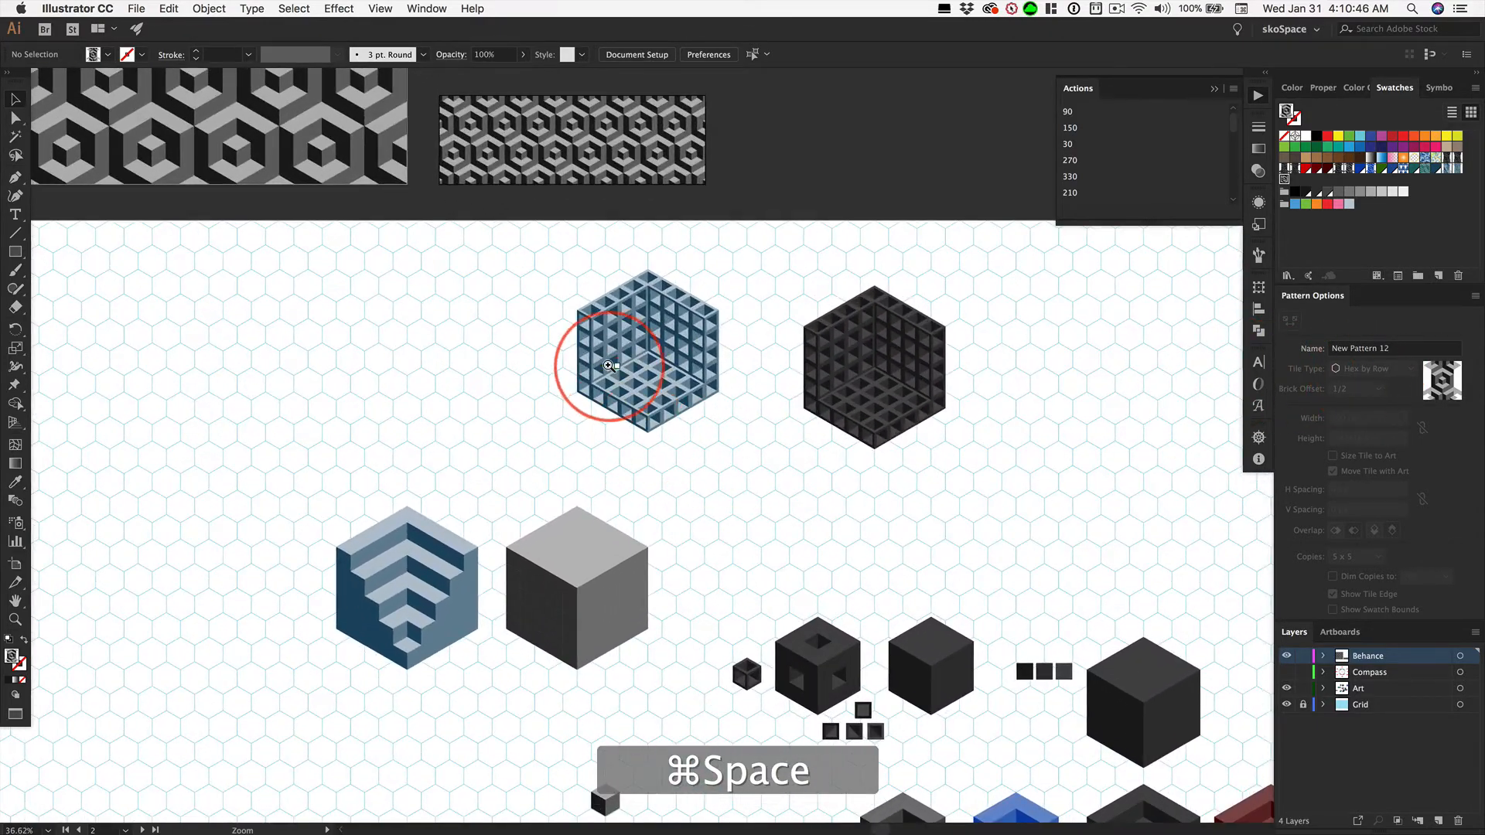
{"action": "left_click_drag", "start_coordinate": [596, 358], "coordinate": [839, 366]}
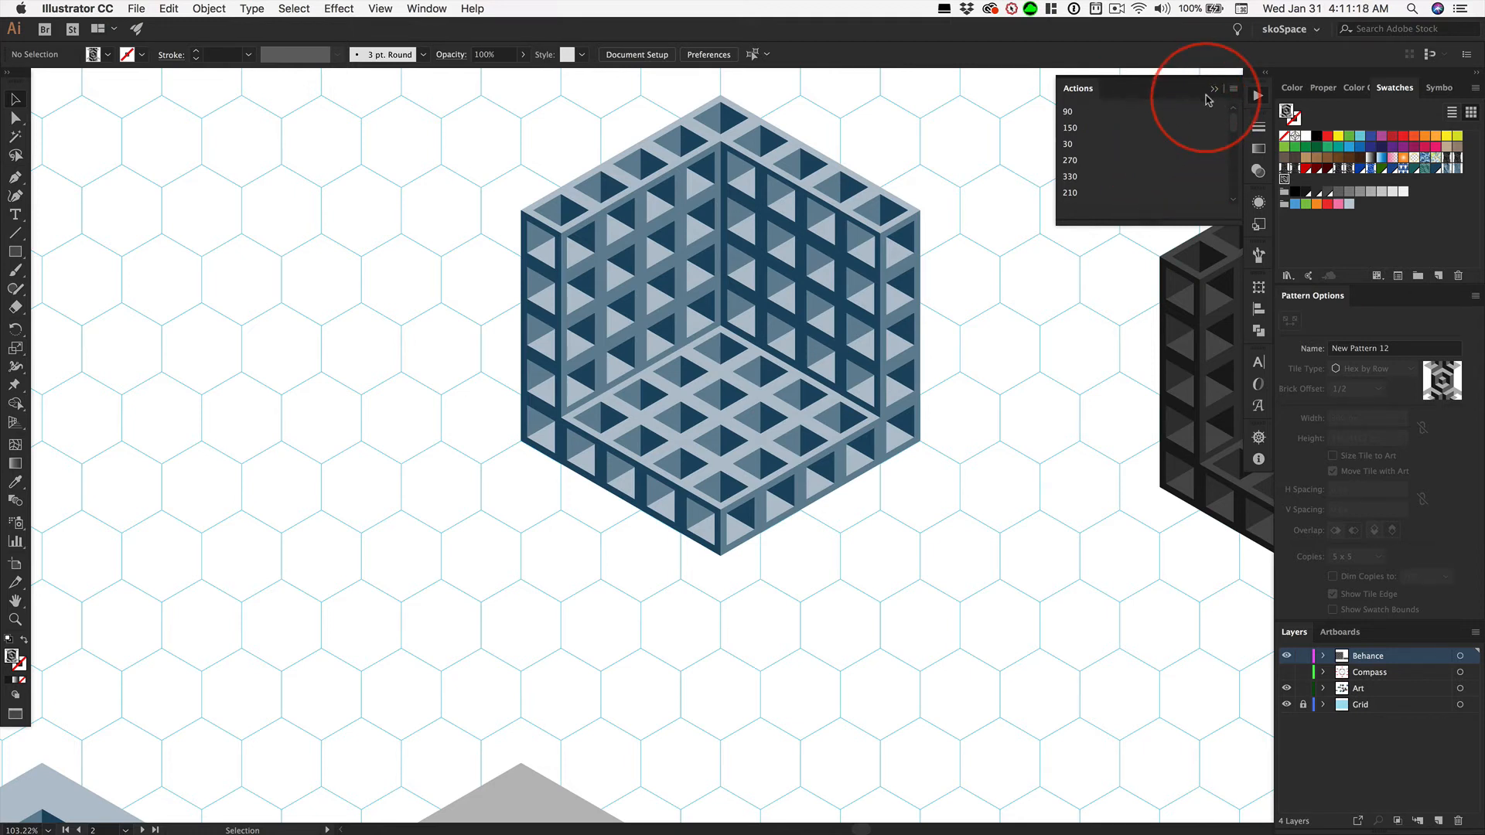
{"action": "left_click", "coordinate": [1233, 89]}
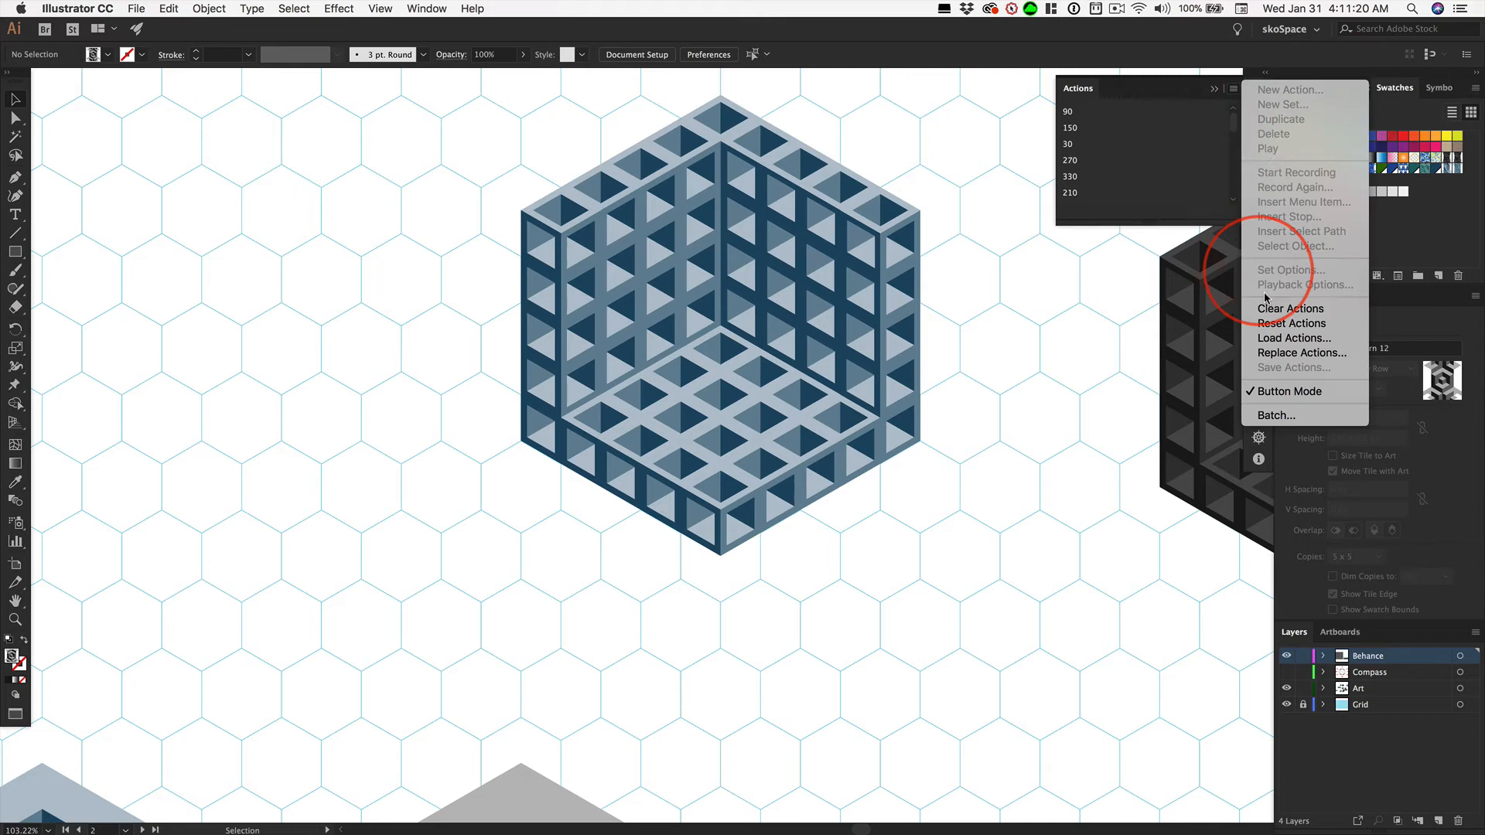
{"action": "left_click", "coordinate": [1306, 395]}
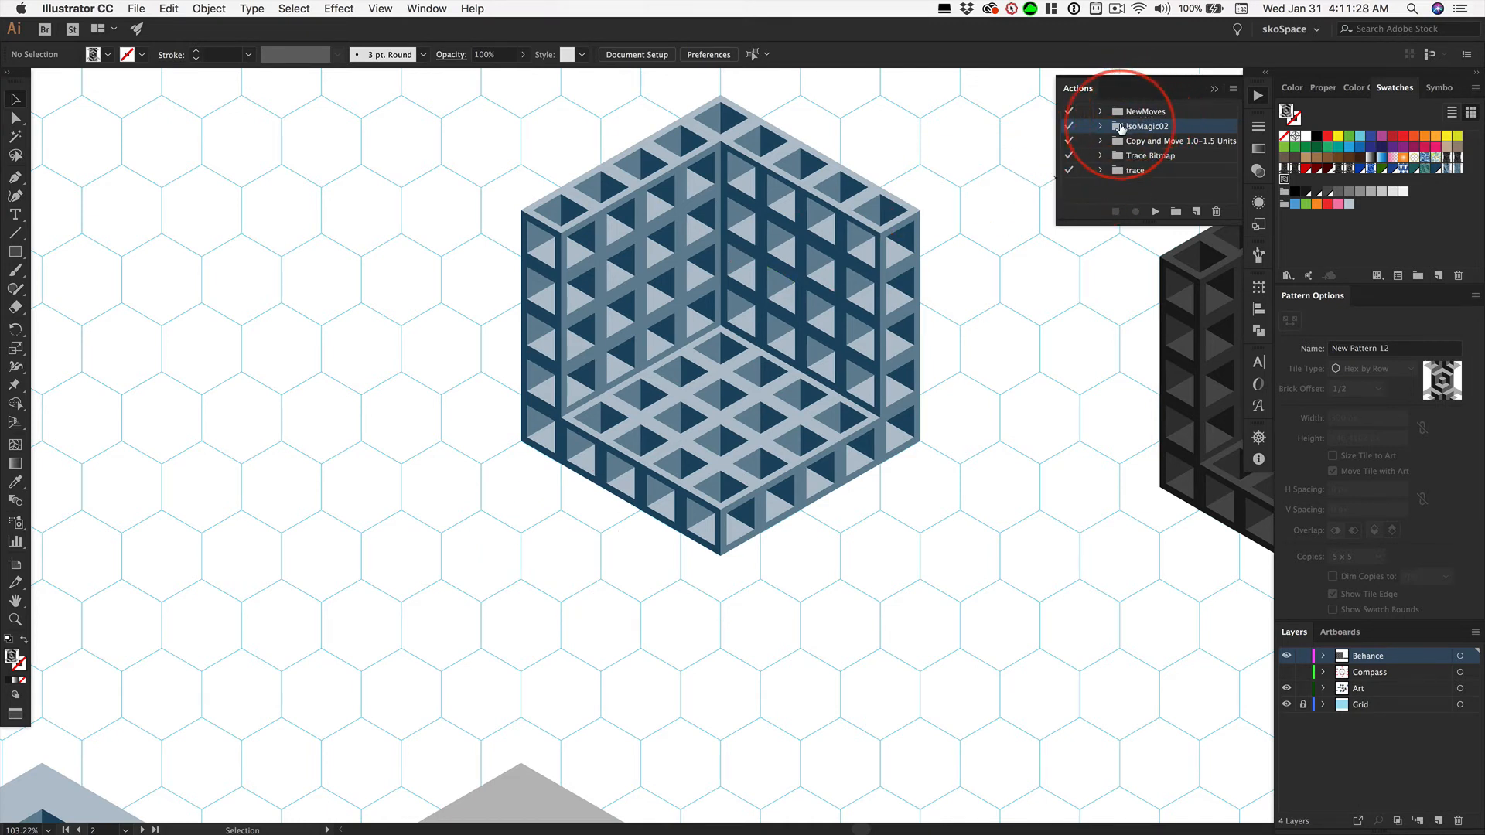
{"action": "left_click", "coordinate": [1101, 112]}
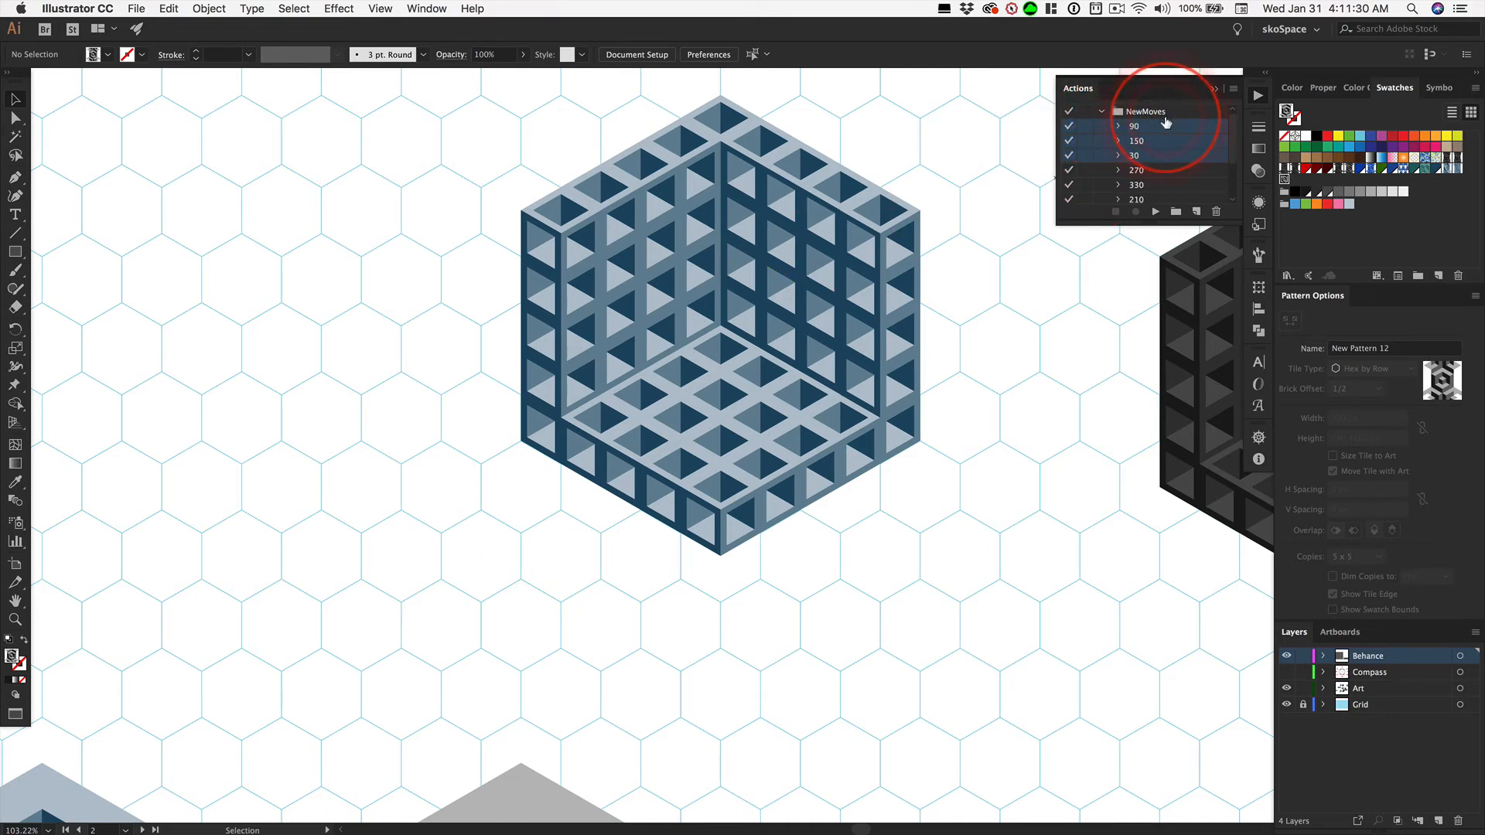
{"action": "left_click", "coordinate": [1119, 142]}
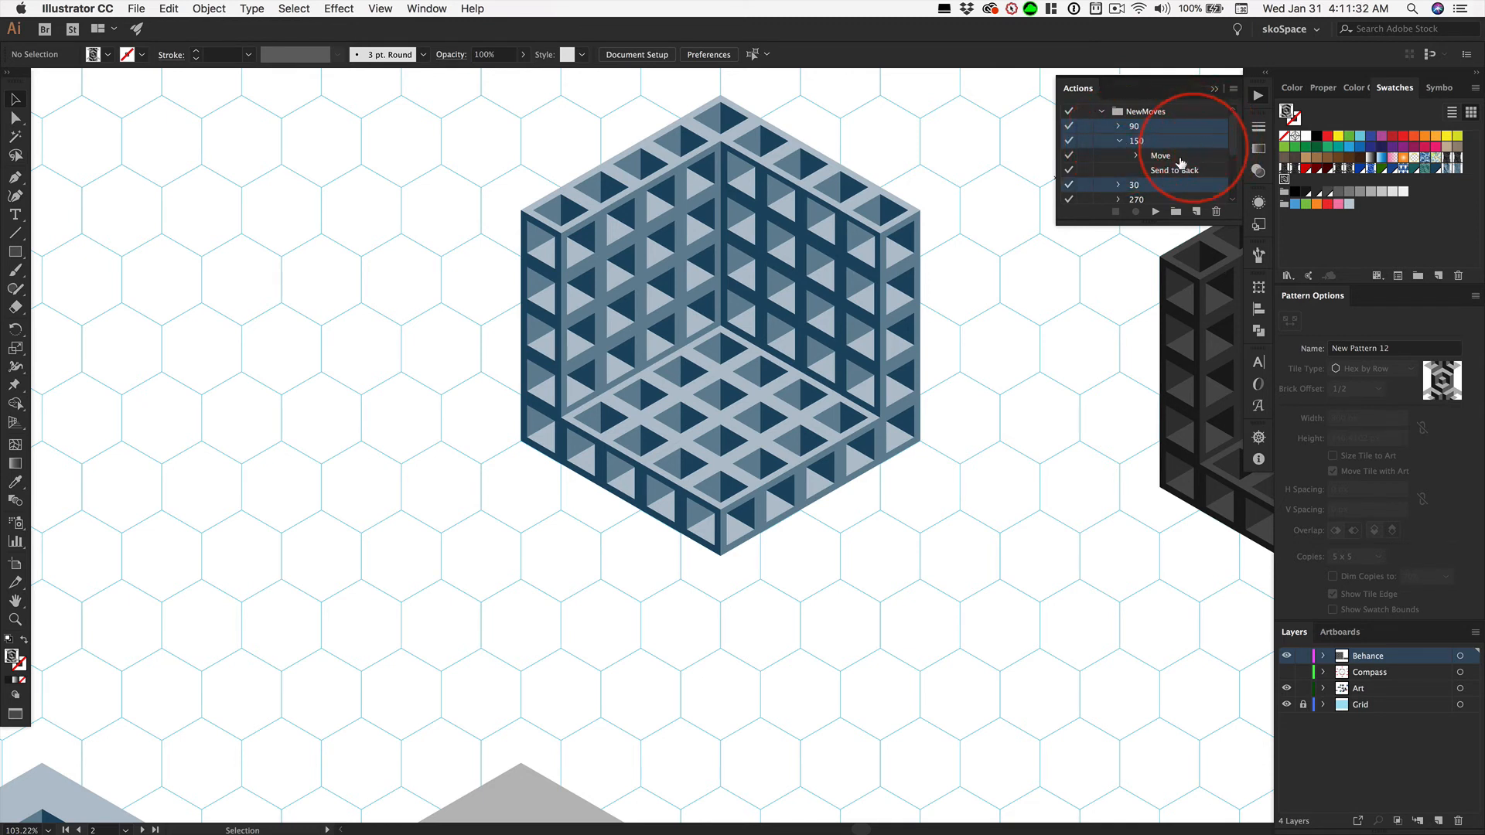